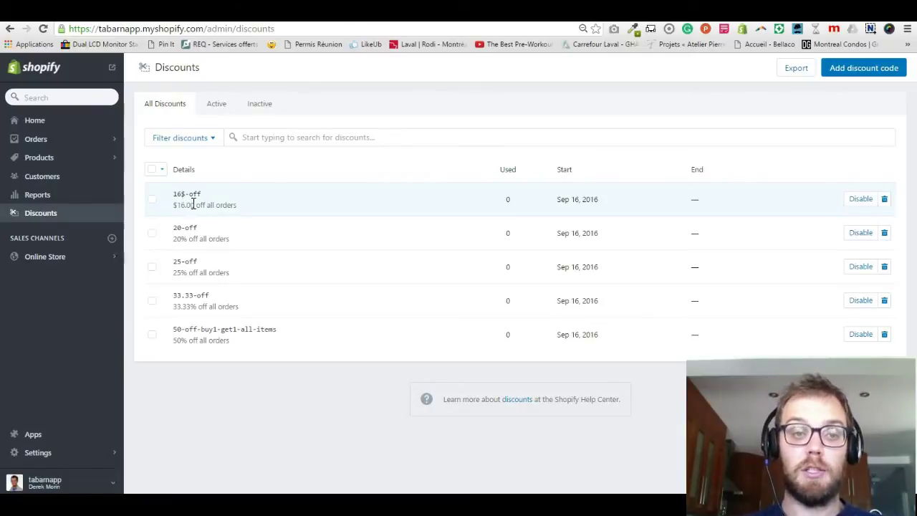
left_click(195, 204)
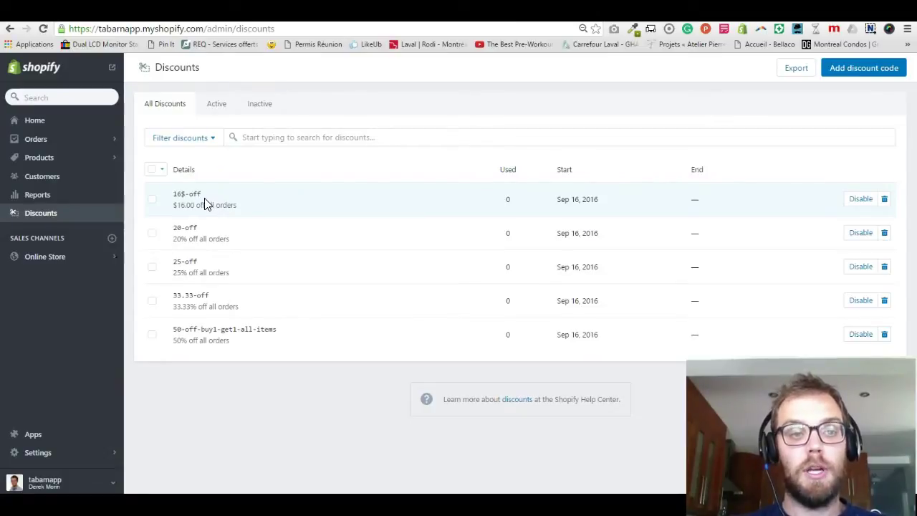
left_click(222, 201)
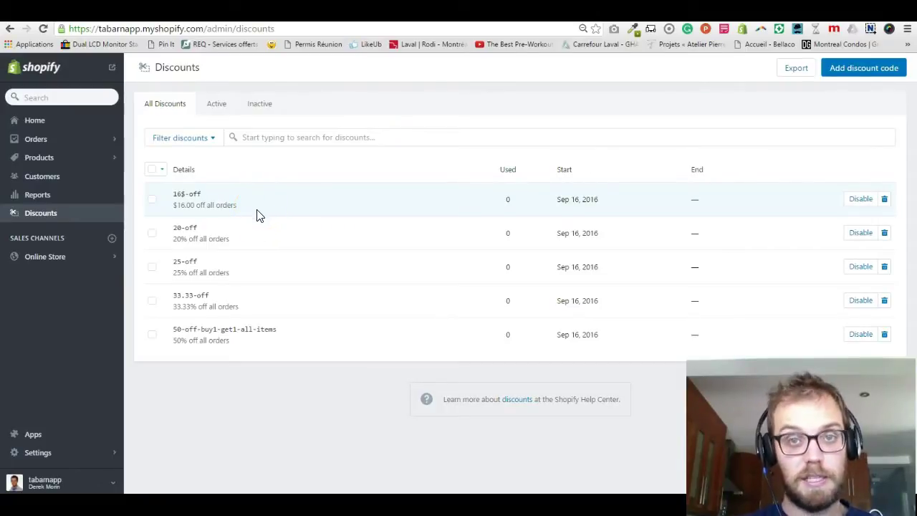
left_click(236, 205)
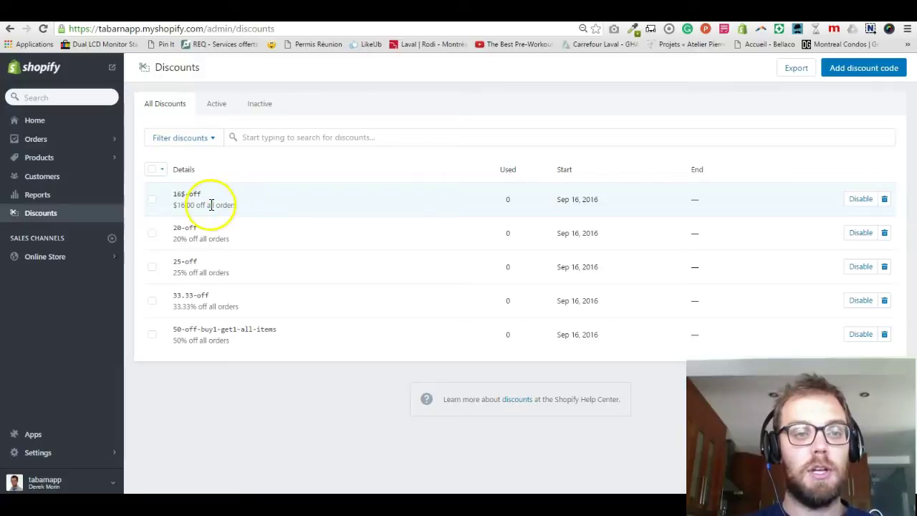
double_click(201, 205)
left_click_drag(217, 205, 244, 205)
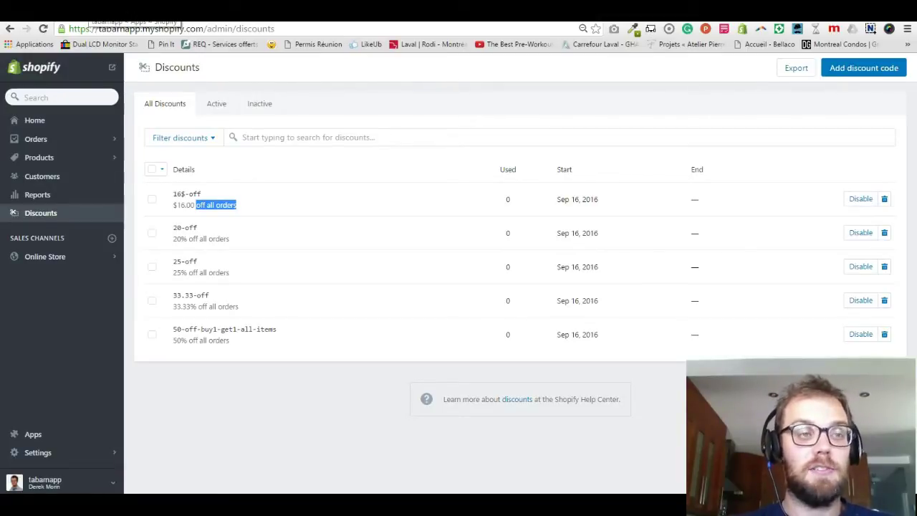
Bring up the rules in the Automatic Discount settings and copy the 16$-off code from the discounts list
left_click(107, 11)
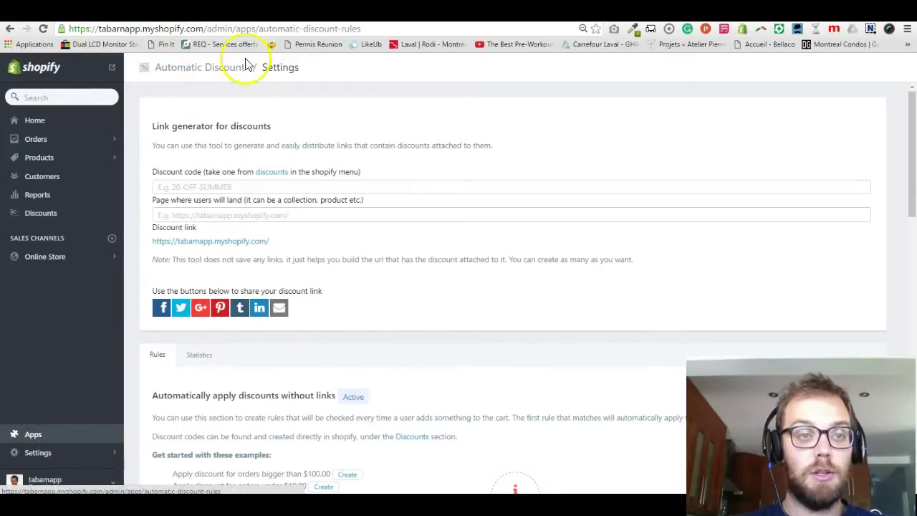
scroll(308, 168, "down", 3)
scroll(308, 167, "down", 5)
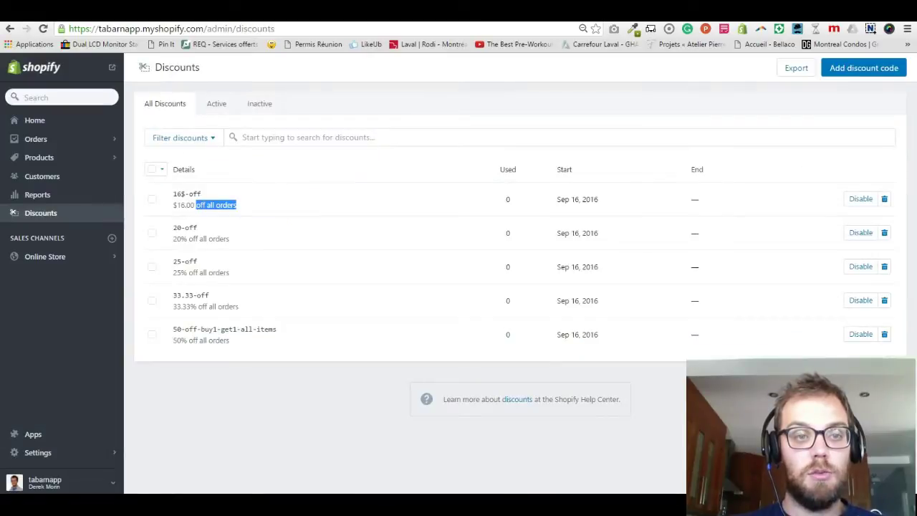
left_click_drag(205, 192, 171, 192)
key("ctrl+c")
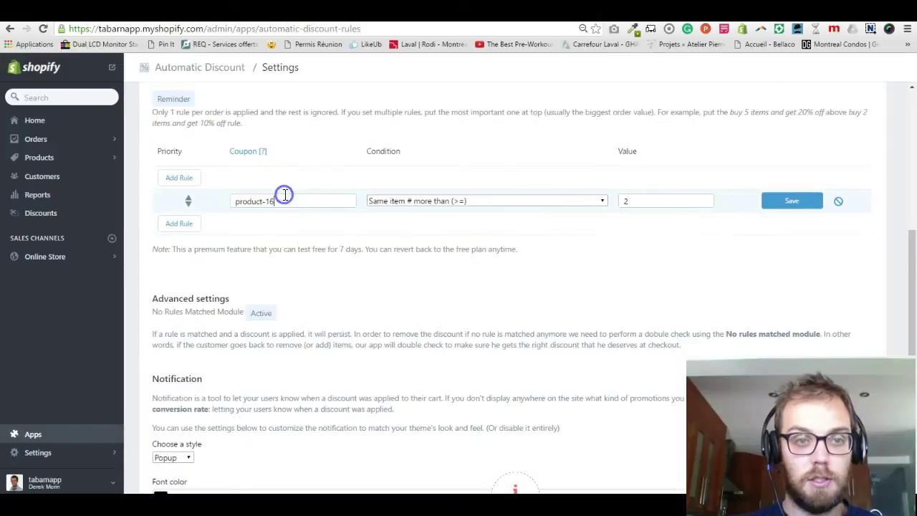
Set the rule's coupon to 16$-off for Same item # more than (>=) with value 2 and save the rule
triple_click(285, 195)
key("ctrl+v")
left_click(387, 202)
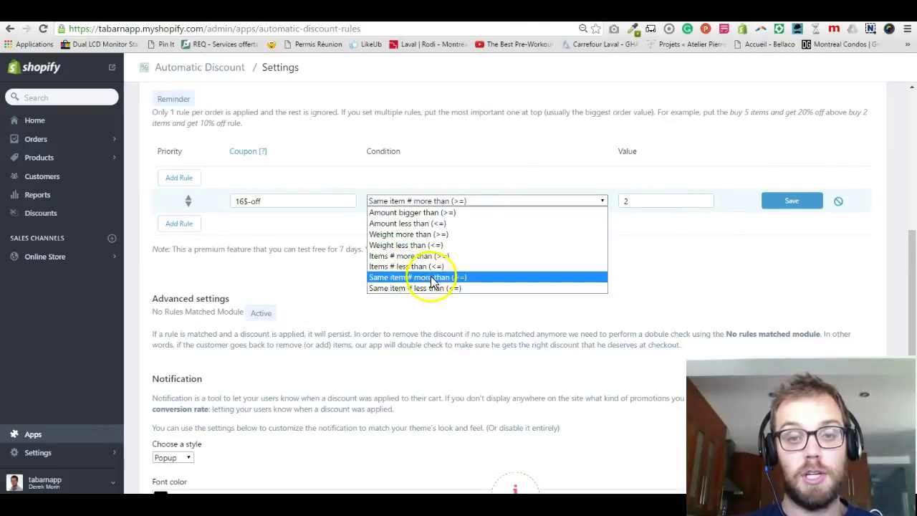
left_click(648, 203)
left_click(814, 200)
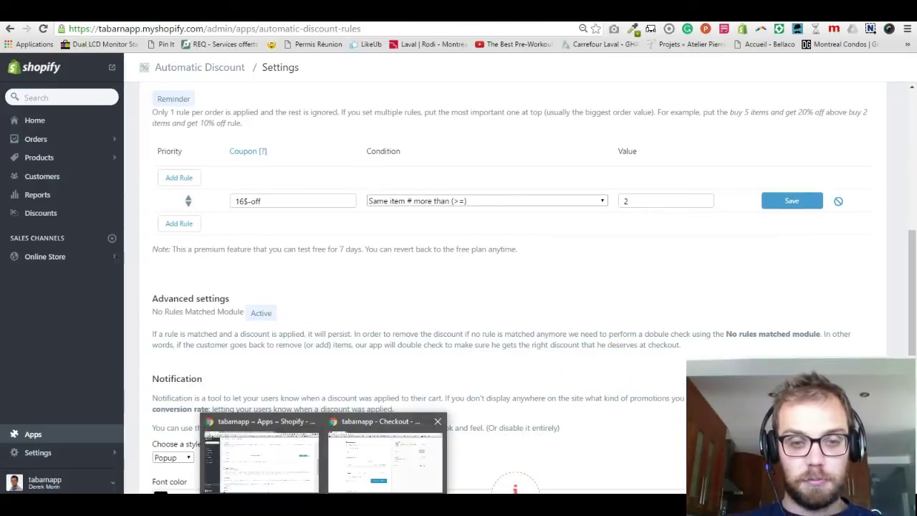
Open a new private browsing window and reduce it so the Shopify admin behind is accessible
mouse_move(439, 422)
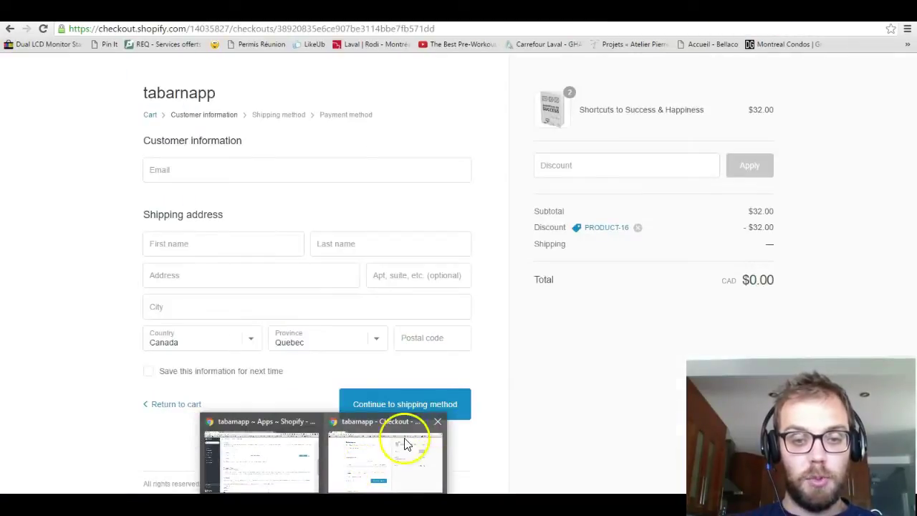
mouse_move(262, 451)
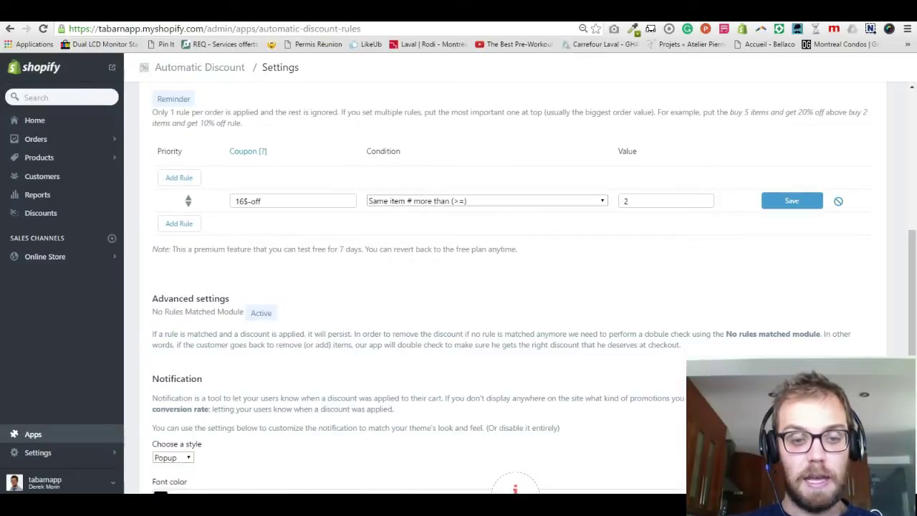
right_click(324, 502)
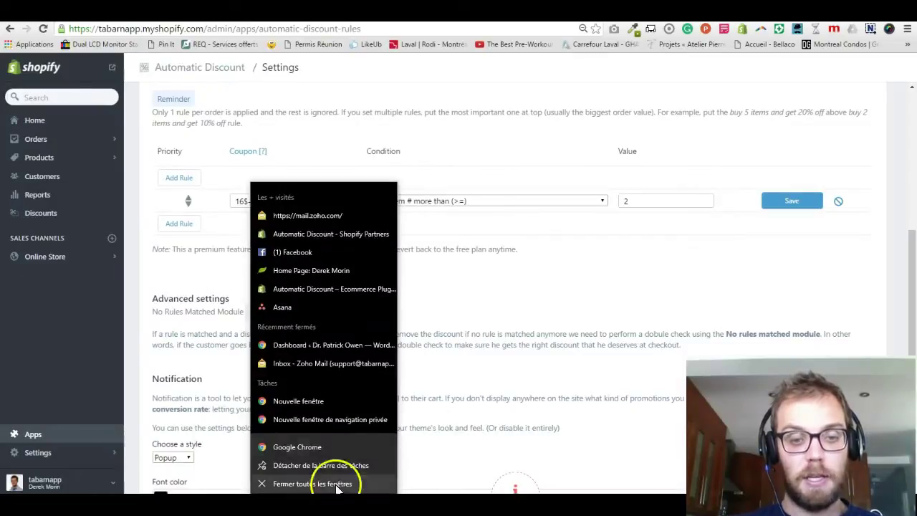
left_click(351, 421)
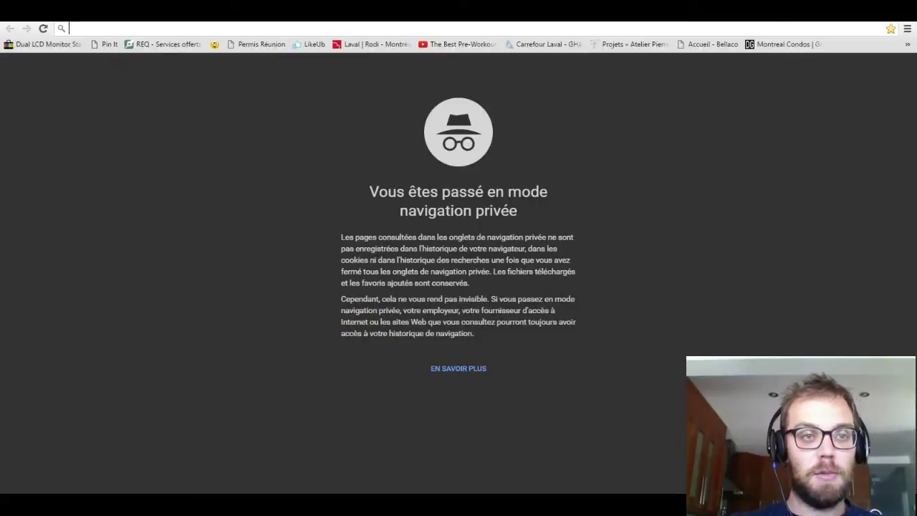
left_click_drag(201, 9, 322, 197)
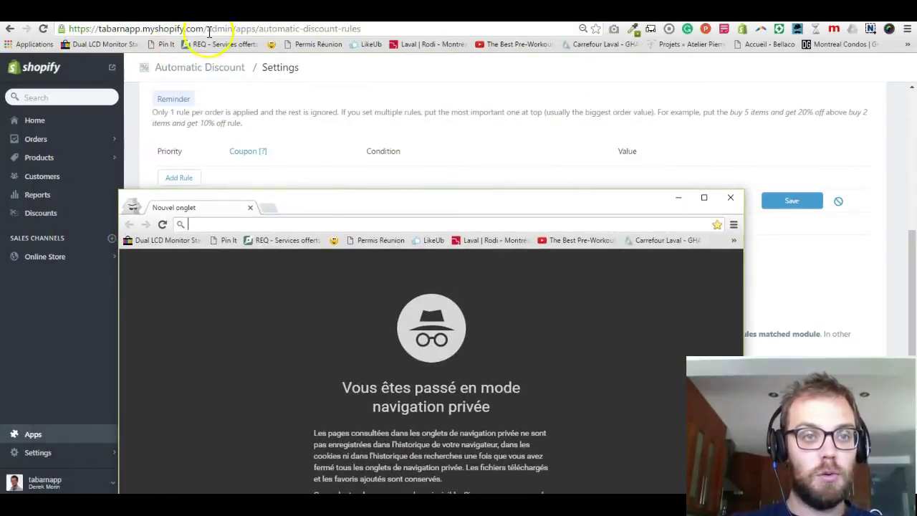
left_click_drag(207, 29, 50, 29)
key("ctrl+c")
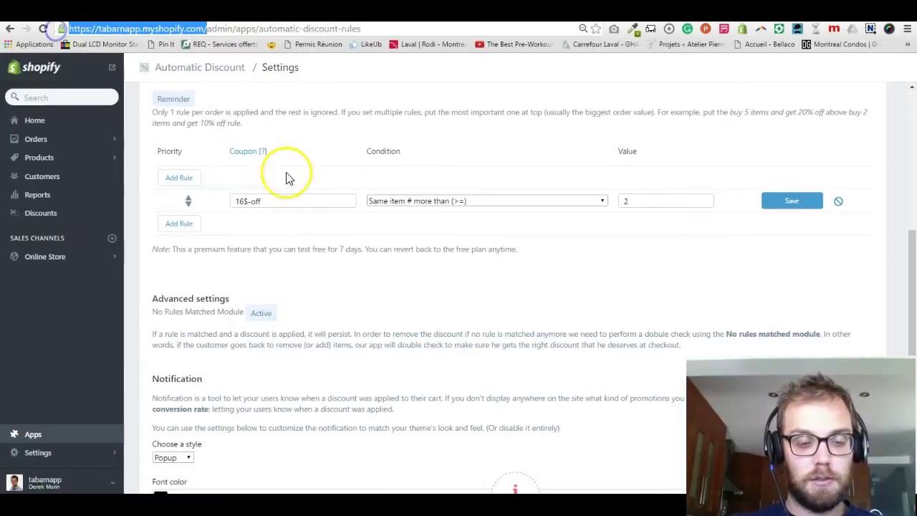
left_click(353, 505)
left_click(352, 425)
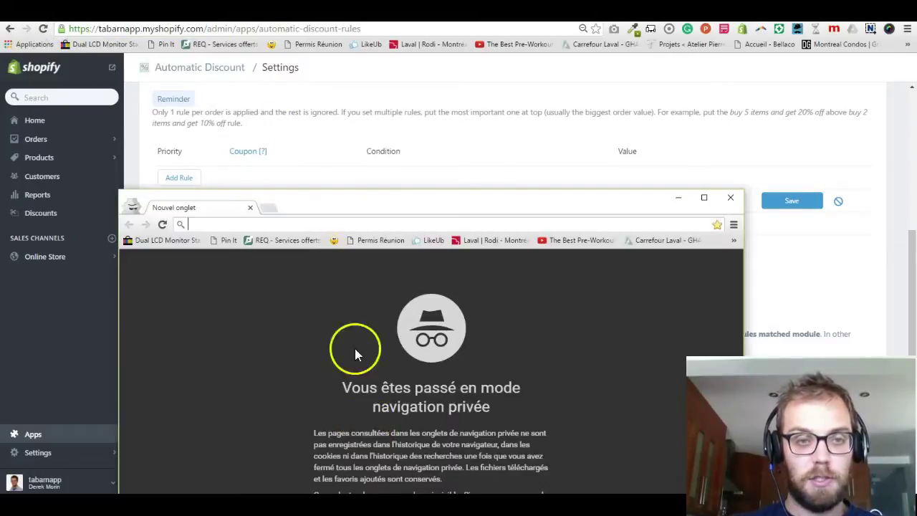
key("ctrl+v")
key("Return")
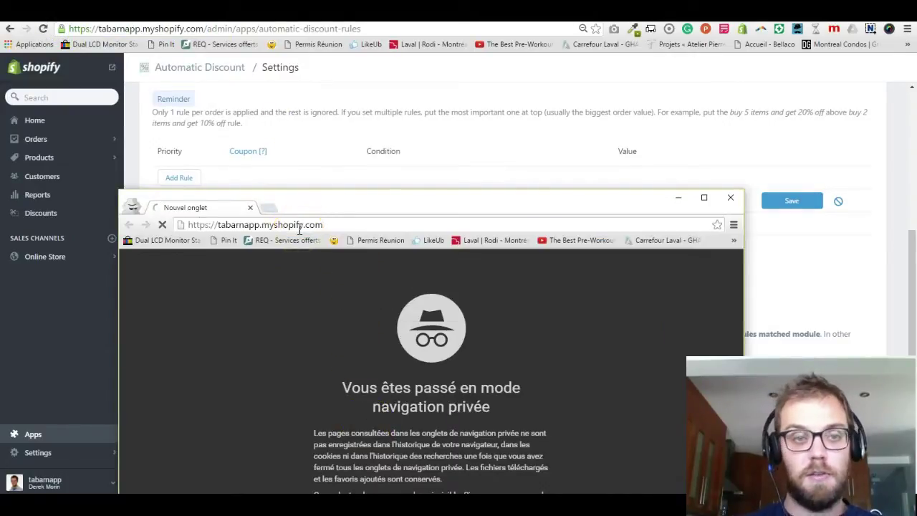
left_click(704, 197)
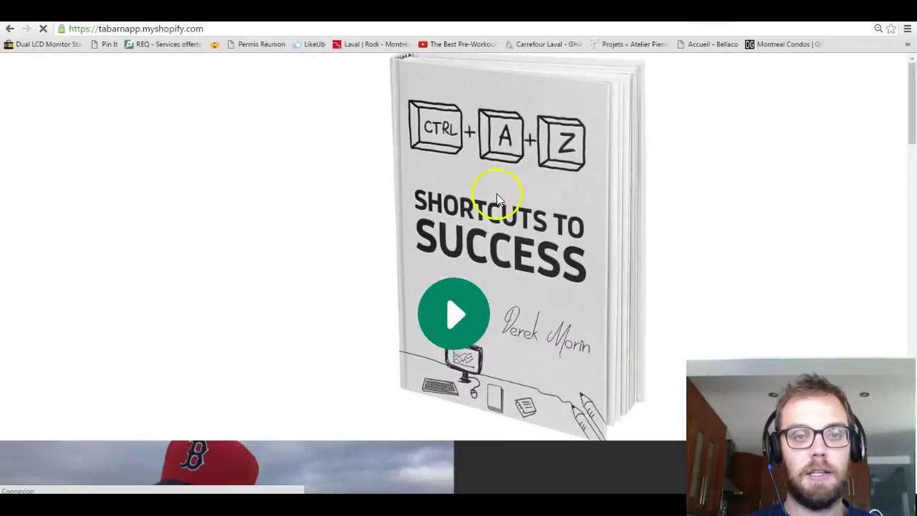
Add 2 copies of Shortcuts to Success & Happiness to the cart from the home page
scroll(561, 248, "down", 20)
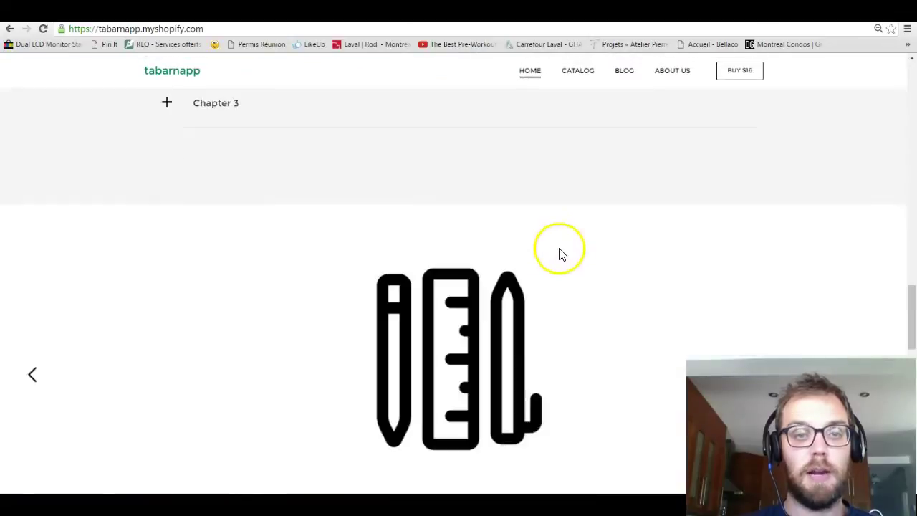
scroll(560, 254, "up", 15)
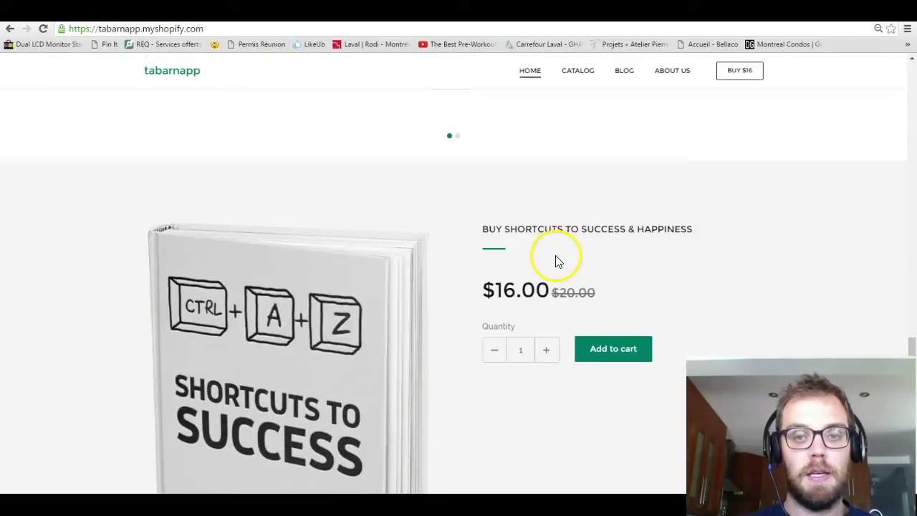
left_click(546, 349)
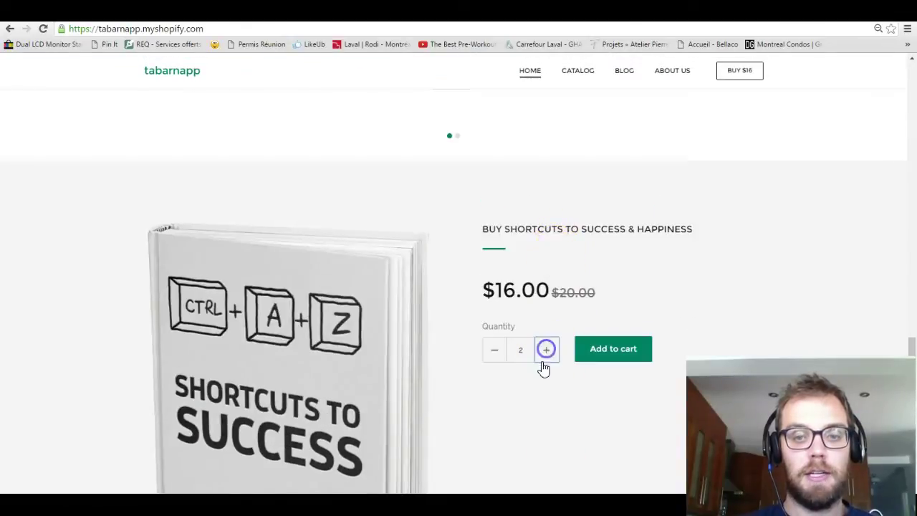
left_click(605, 349)
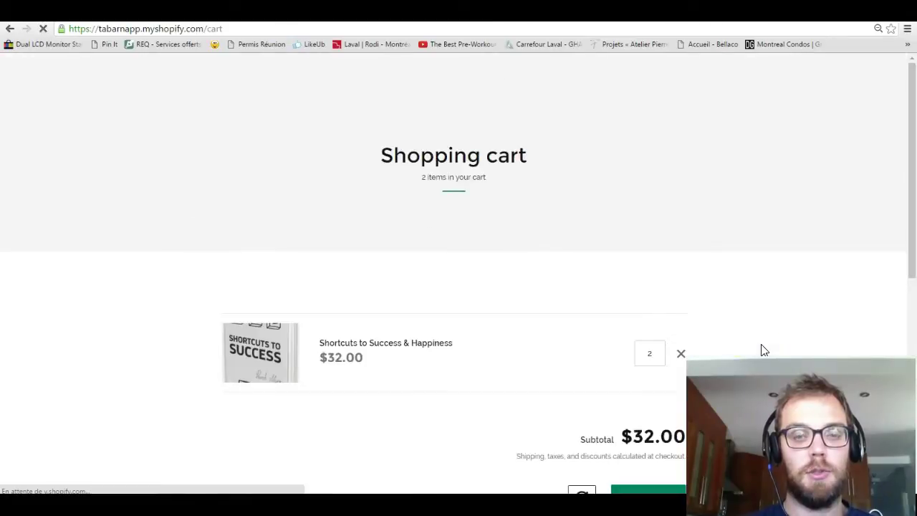
Go to the cart from the discount notification and proceed to checkout with the two items
scroll(765, 349, "down", 1)
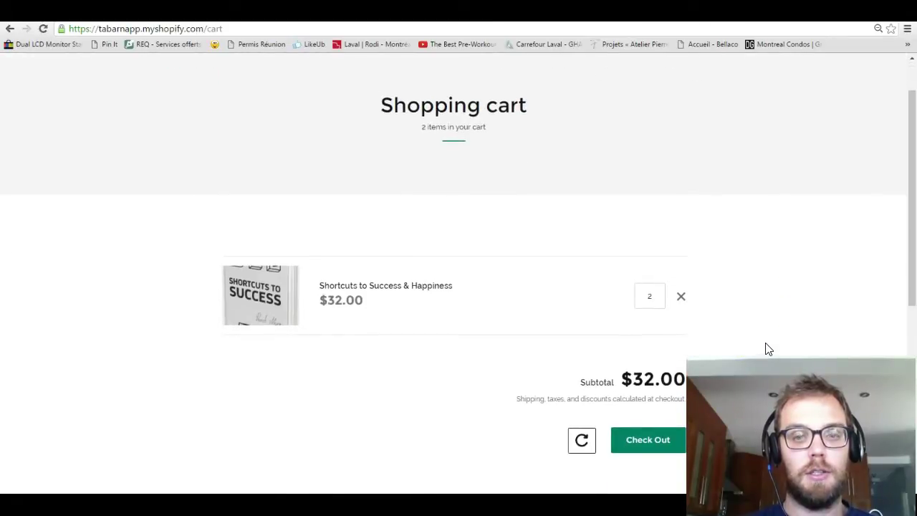
scroll(765, 349, "down", 1)
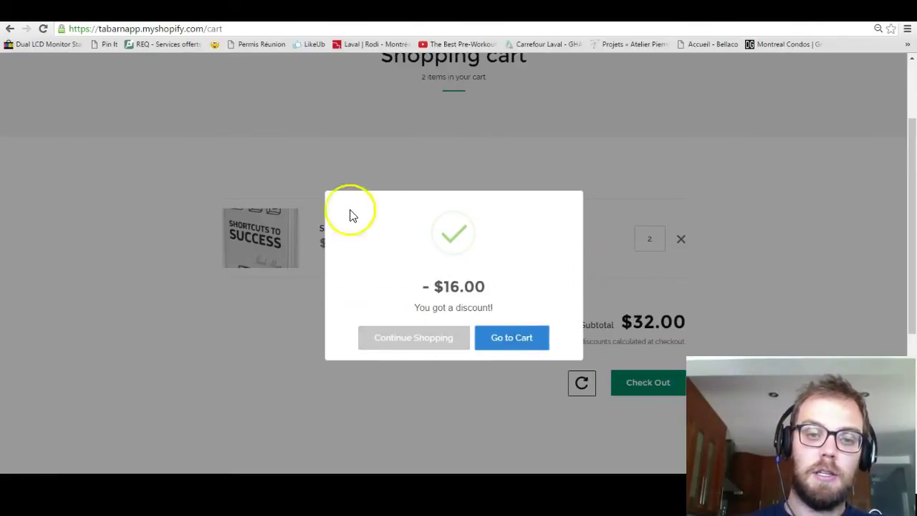
left_click(516, 343)
scroll(665, 383, "down", 2)
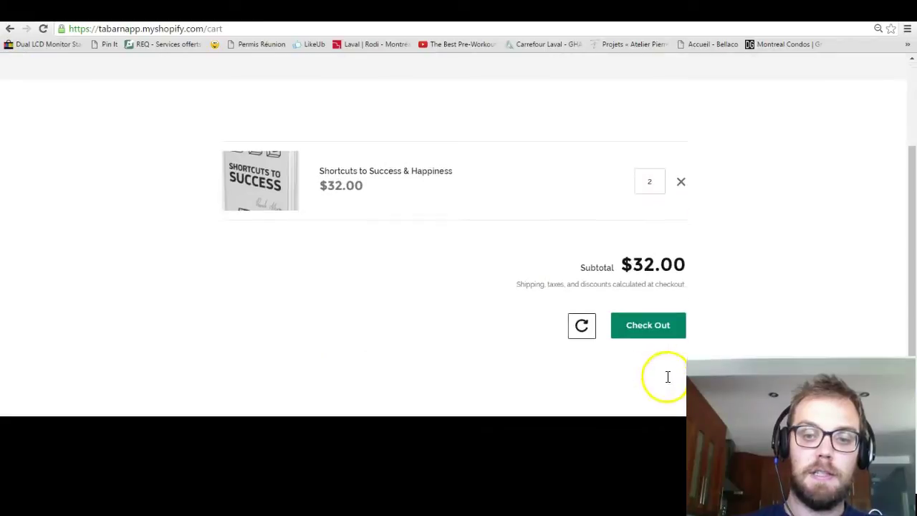
left_click(663, 330)
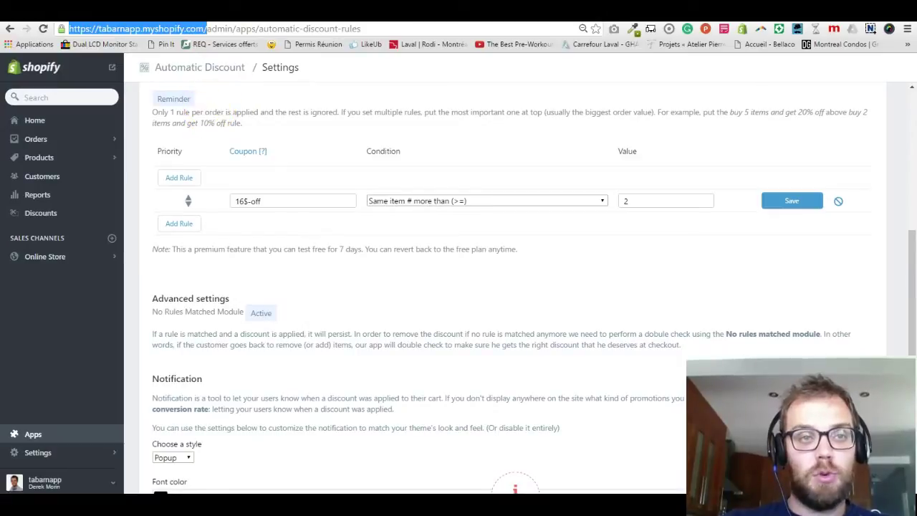
Start a new discount code in the Shopify admin and name it 8-off
key("ctrl+Tab")
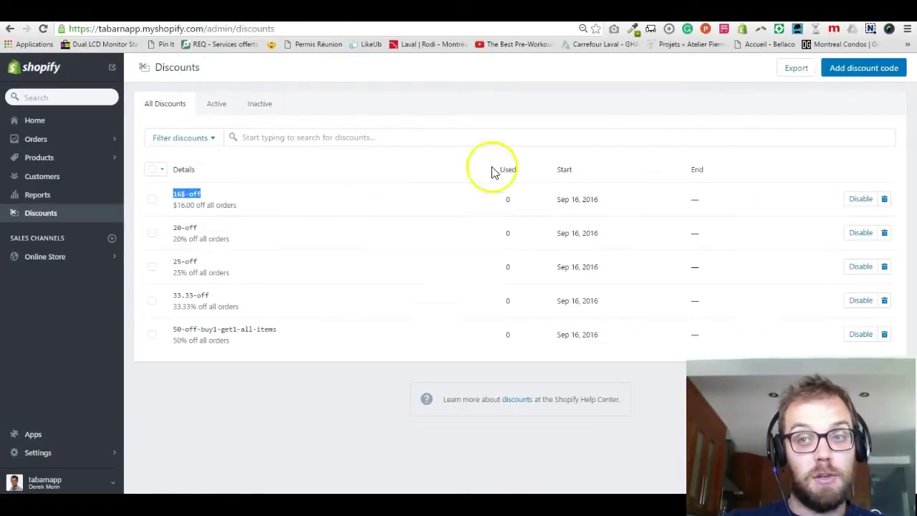
left_click(842, 69)
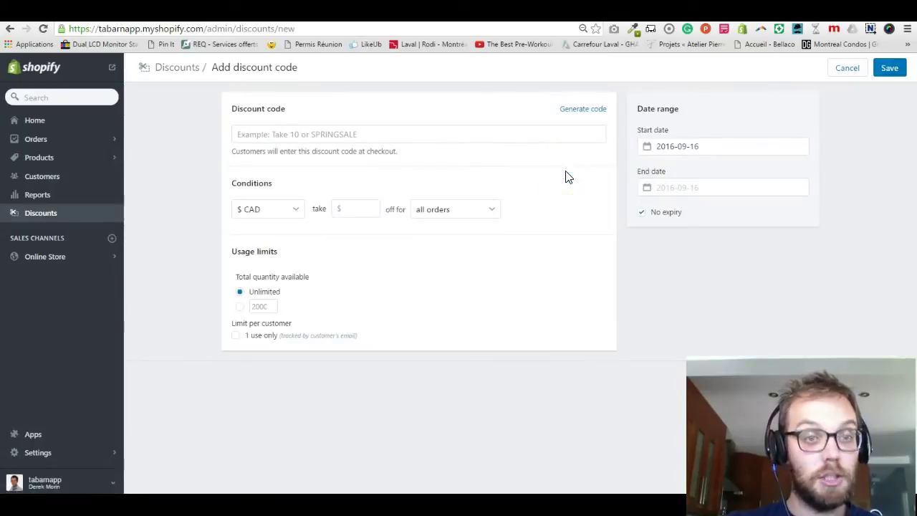
left_click(332, 136)
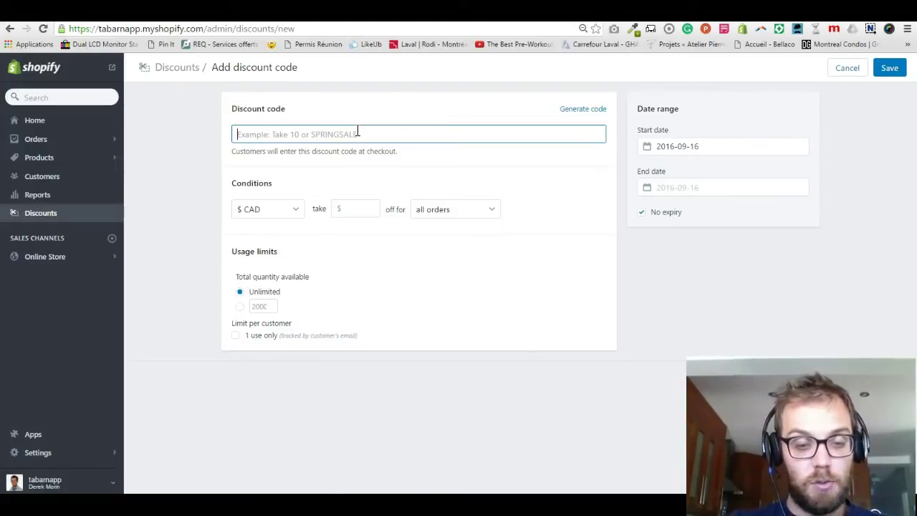
type("8-")
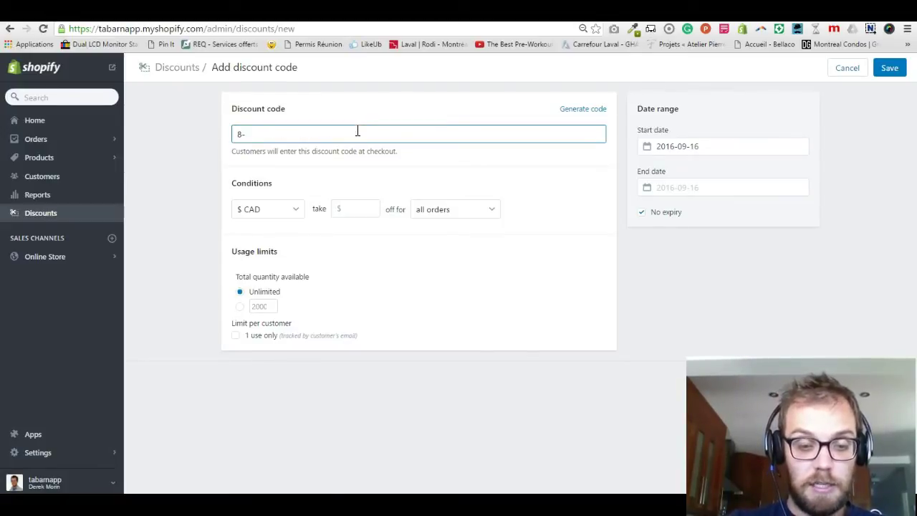
type("off")
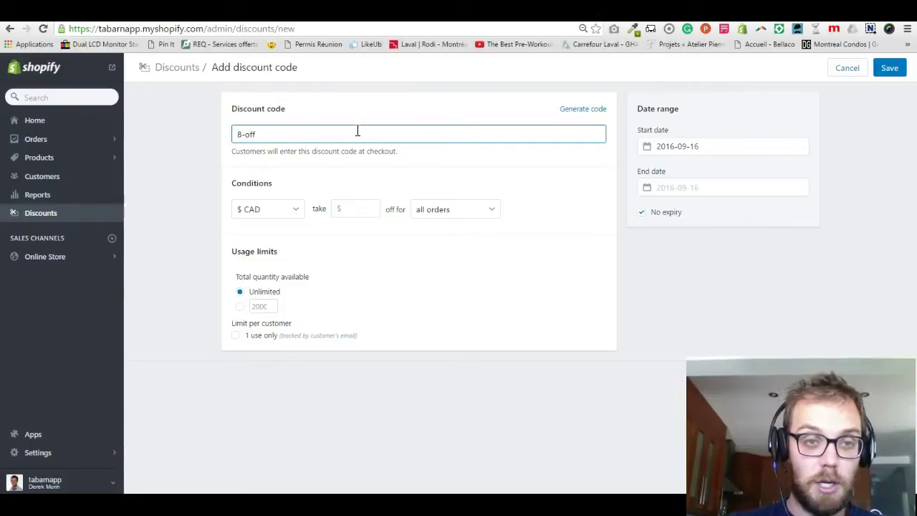
Set 8-off to take $8 CAD off the product Shortcuts to Success & Happiness for every applicable cart item, and save it
left_click(282, 214)
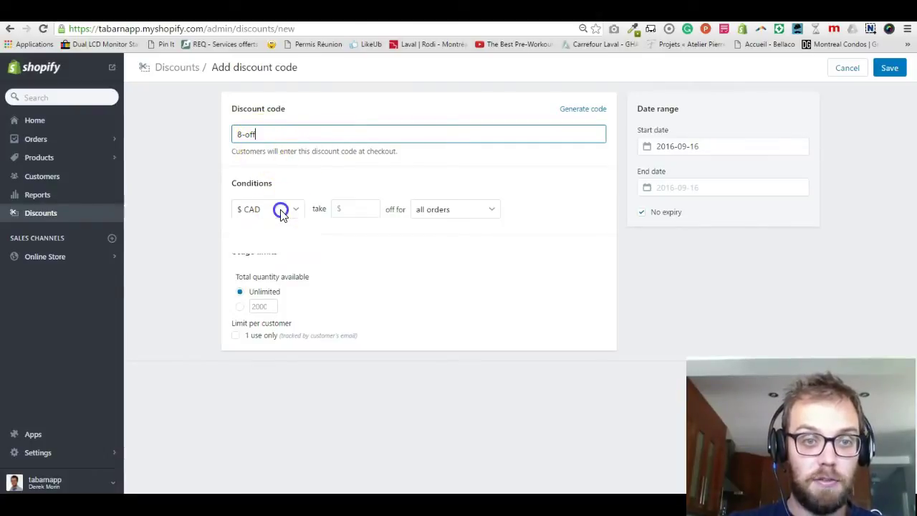
left_click(364, 208)
type("8")
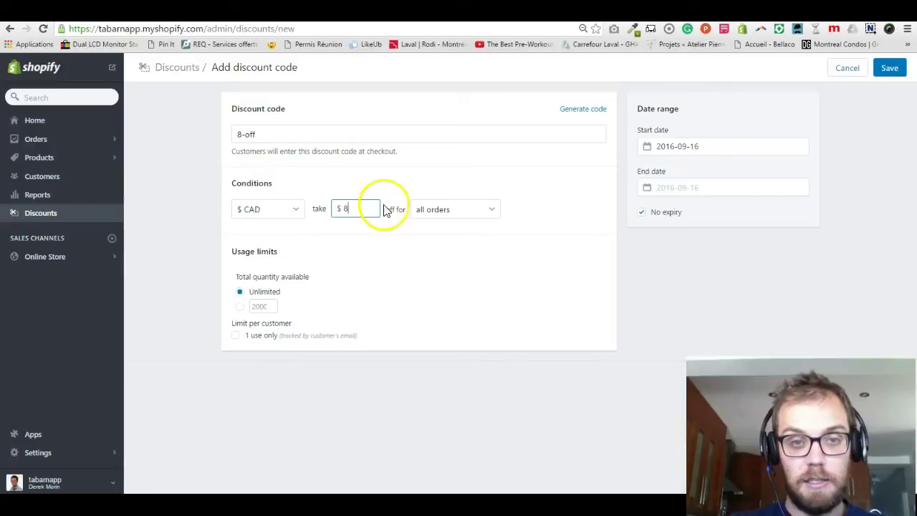
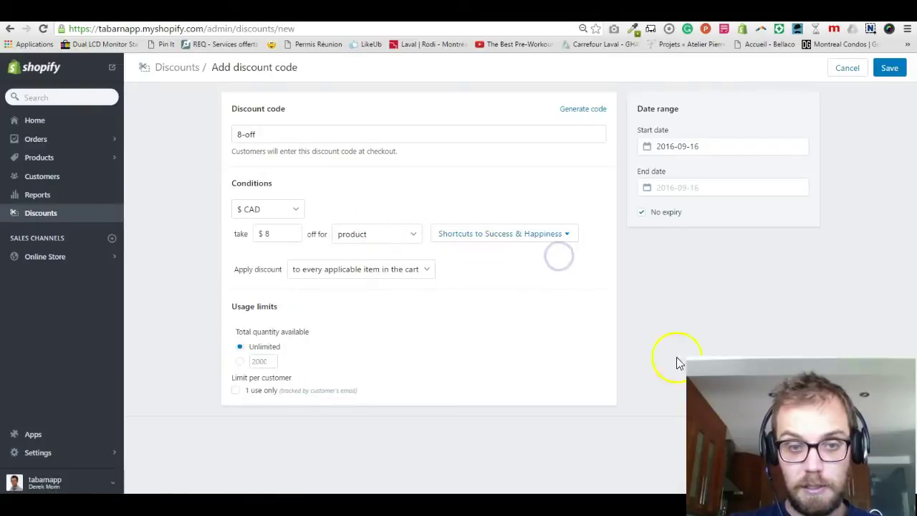
key("Return")
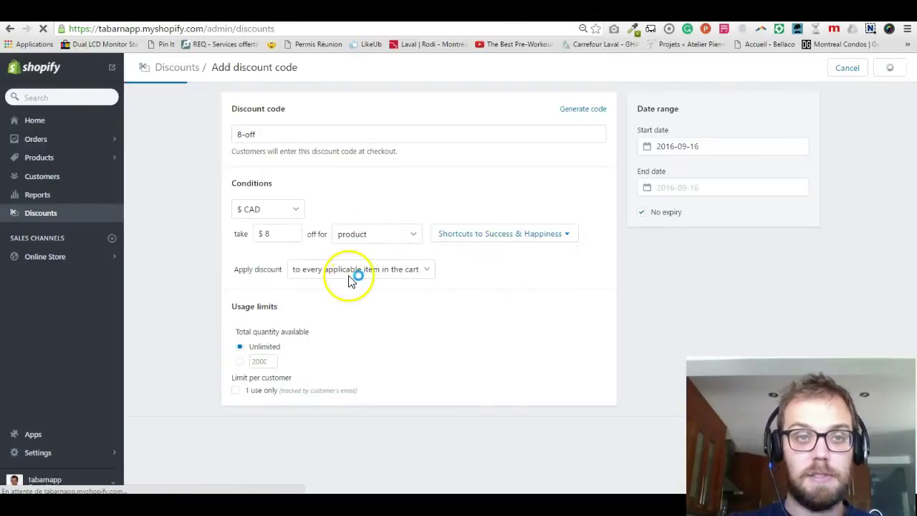
In the Automatic Discount settings, add a rule above the 16$-off rule and set its coupon to 8-off, matching the discount code's name
left_click(286, 128)
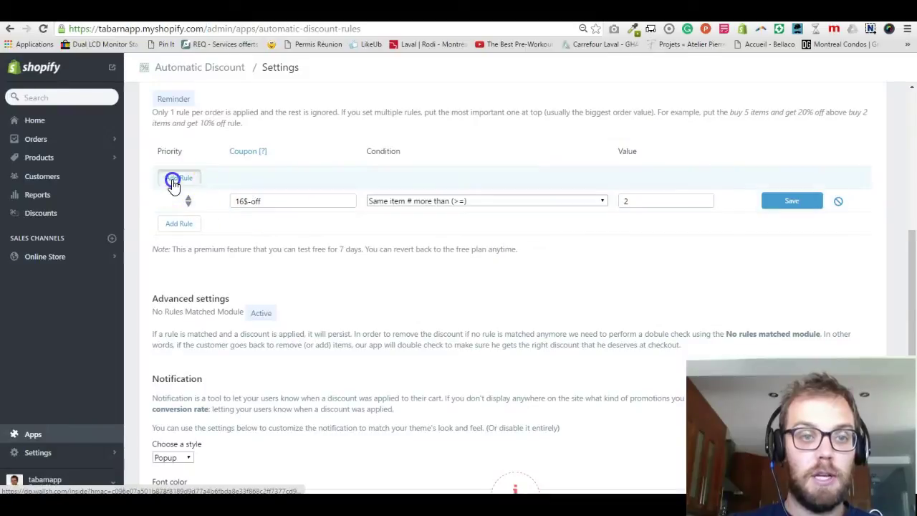
left_click(177, 178)
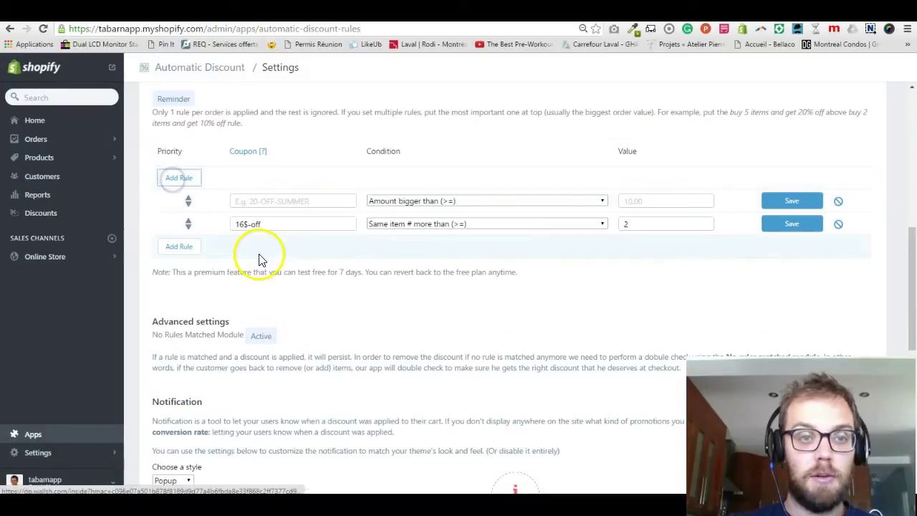
left_click(258, 202)
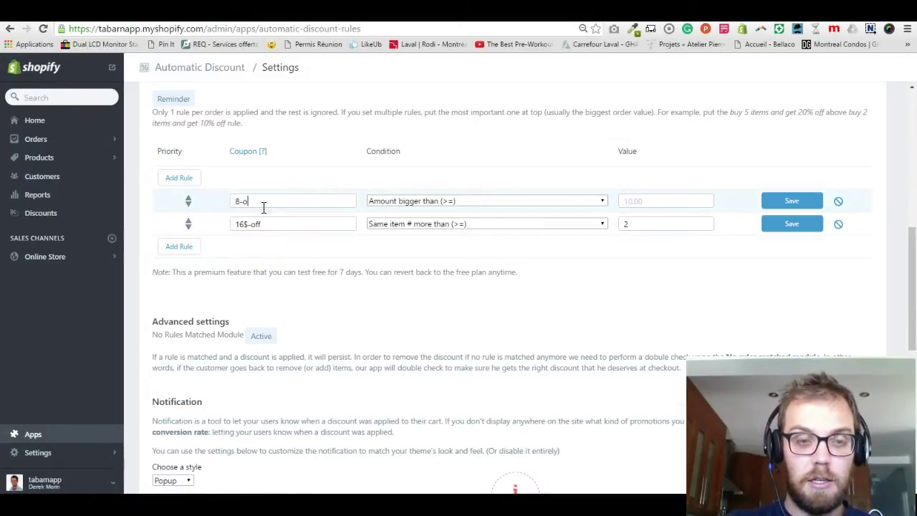
type("8-off")
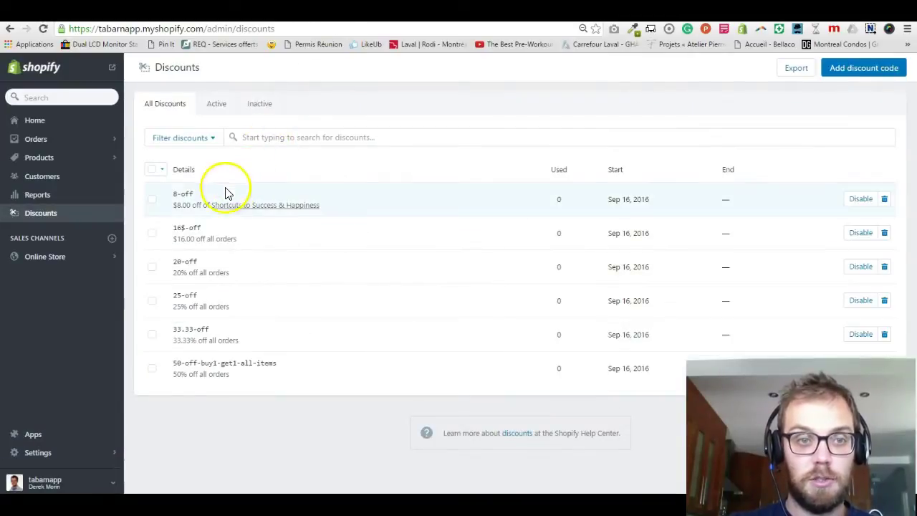
double_click(179, 194)
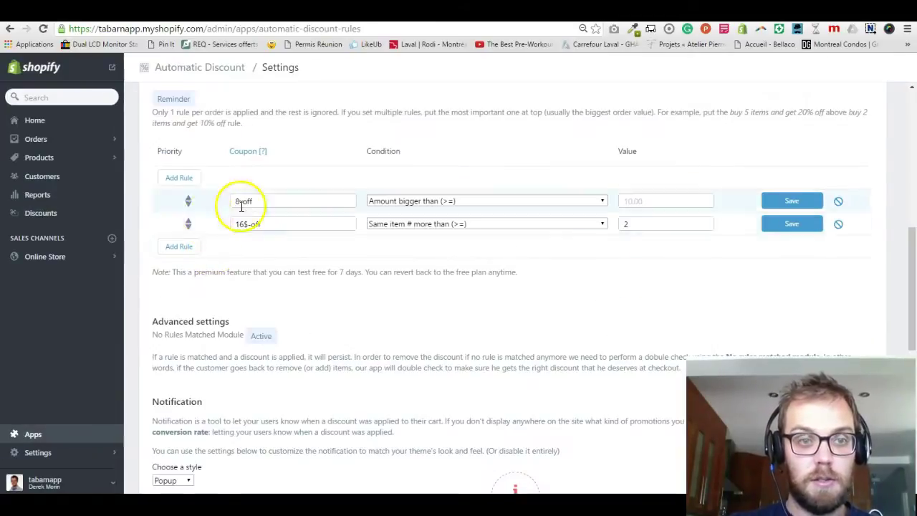
type("8-off")
double_click(286, 206)
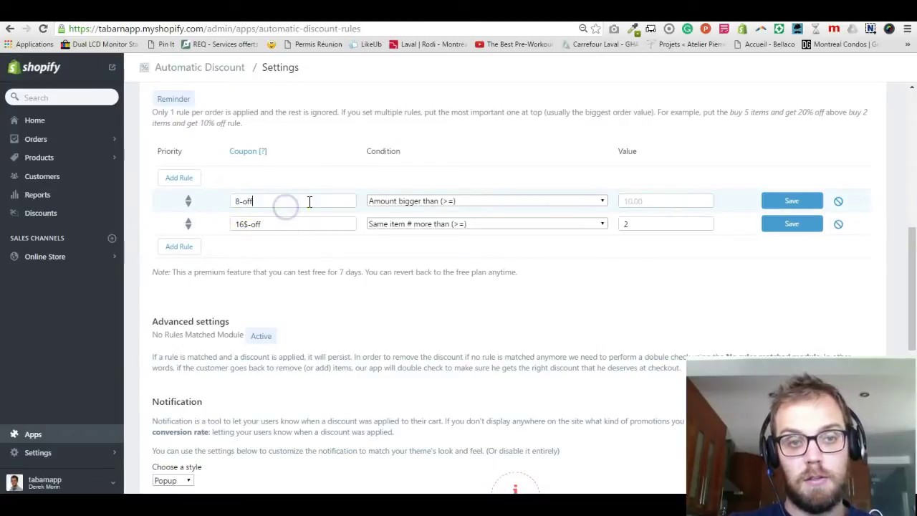
Set the 8-off rule's condition to Same item # more than (>=) with a value of 2
left_click(430, 201)
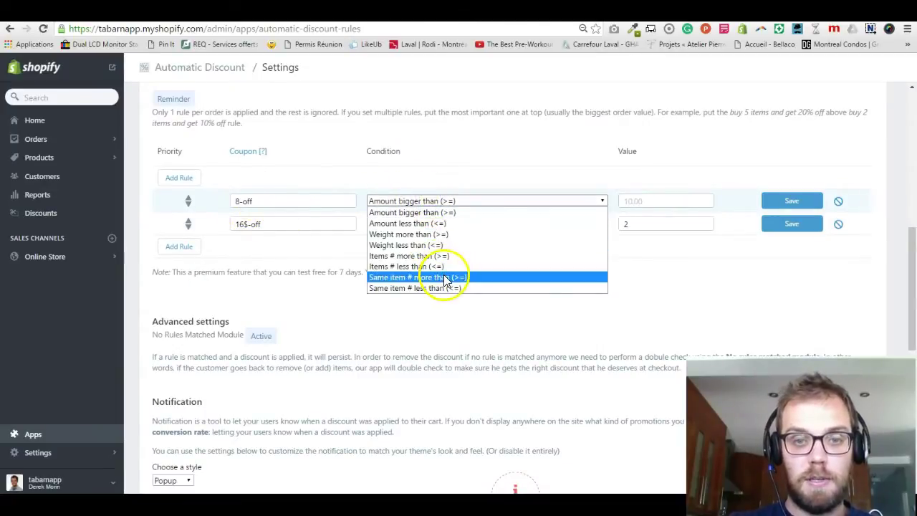
left_click(444, 278)
left_click(628, 199)
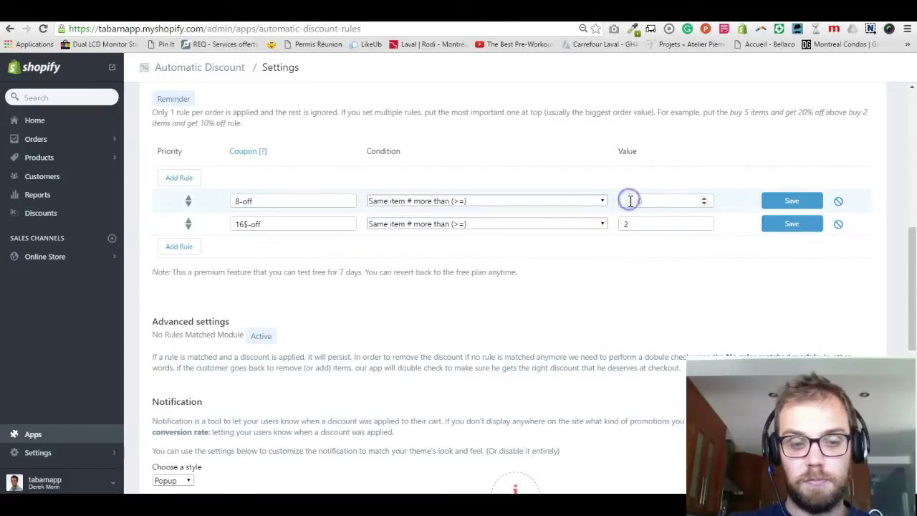
type("2")
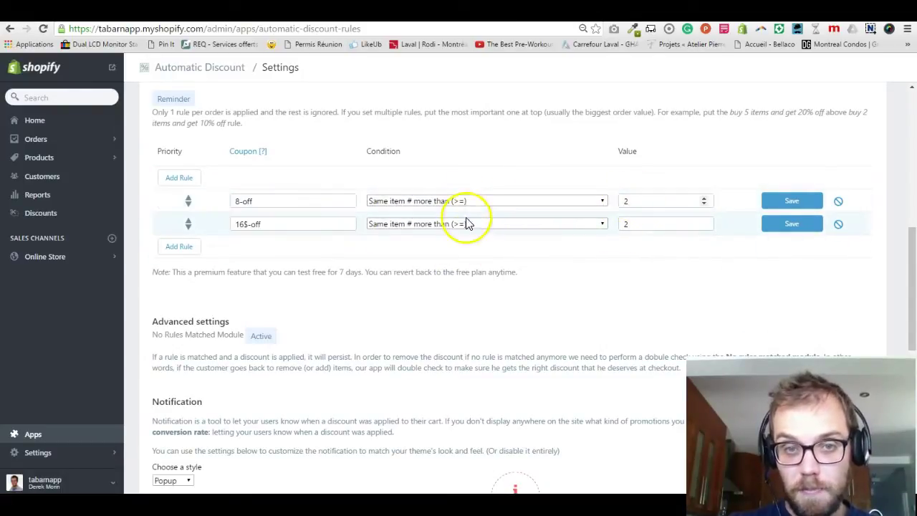
left_click(430, 200)
left_click(430, 203)
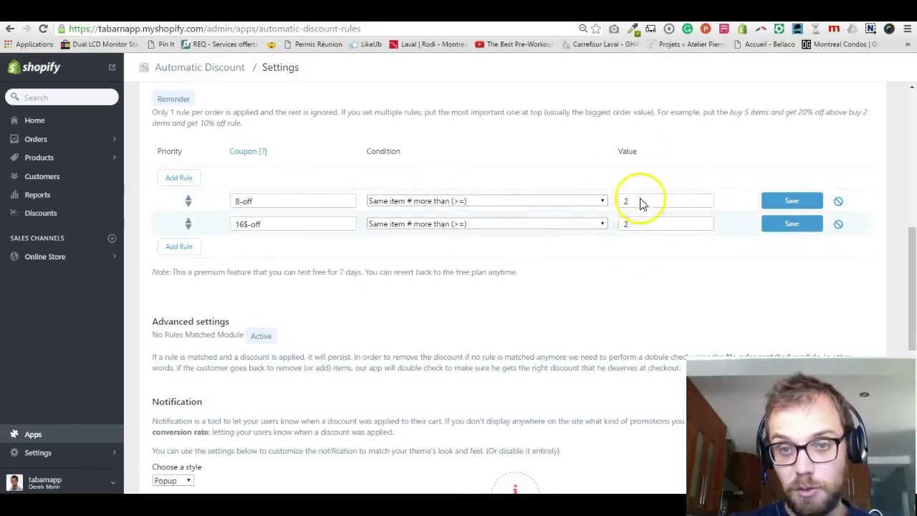
Set the 16$-off rule's value to 3 and move it above the 8-off rule in priority
left_click(806, 225)
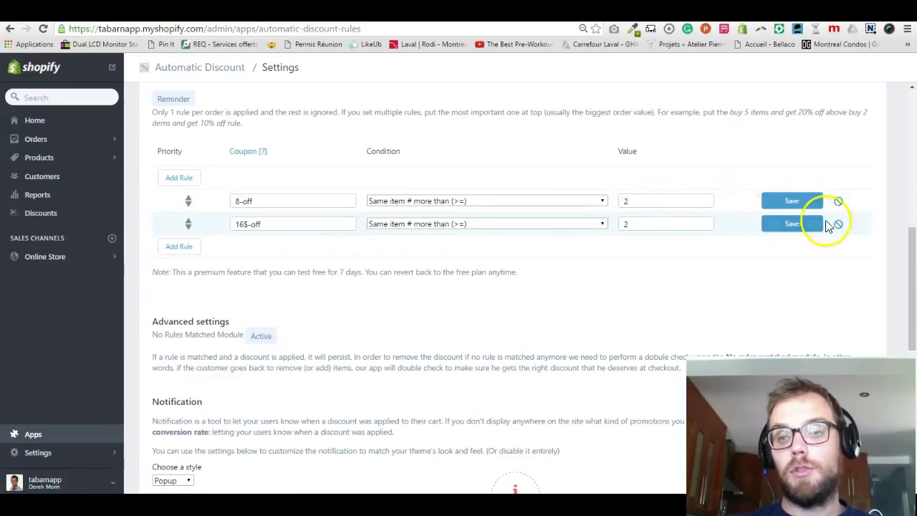
left_click(624, 226)
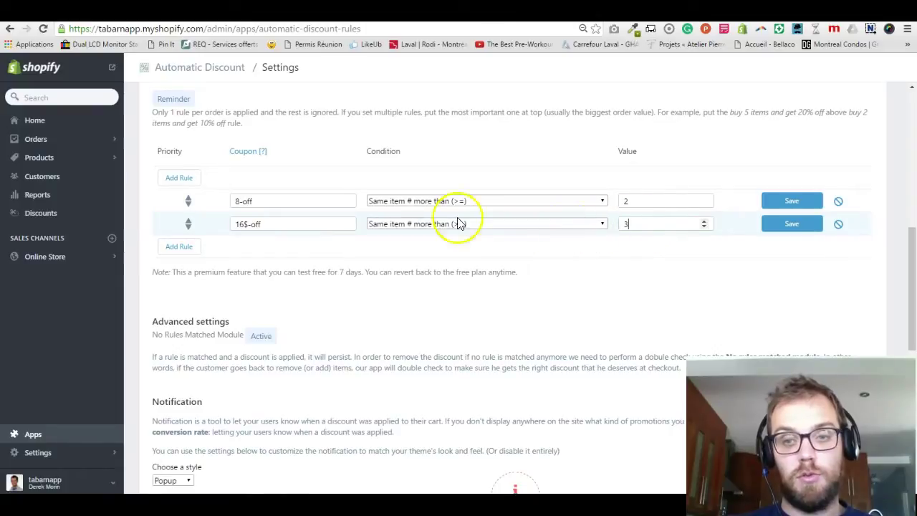
left_click_drag(188, 222, 651, 195)
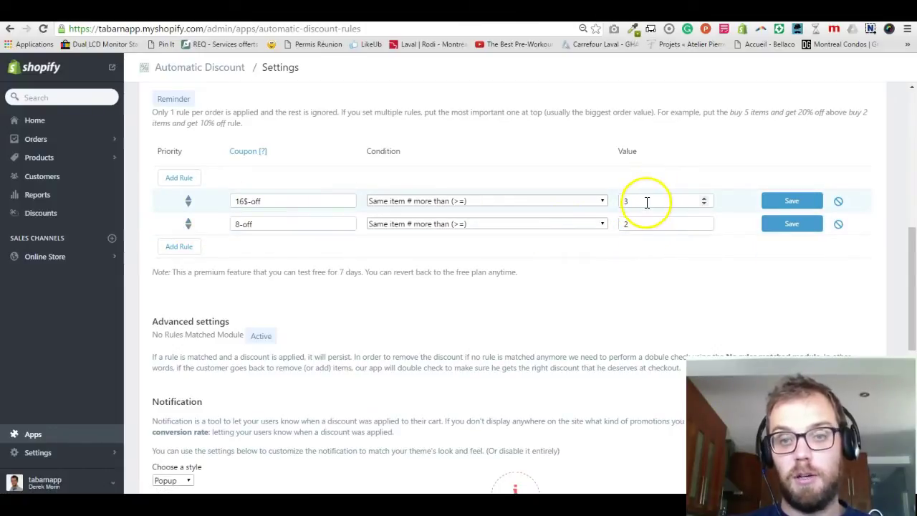
Delete the 16$-off rule and save the 8-off rule
left_click(839, 203)
left_click(792, 204)
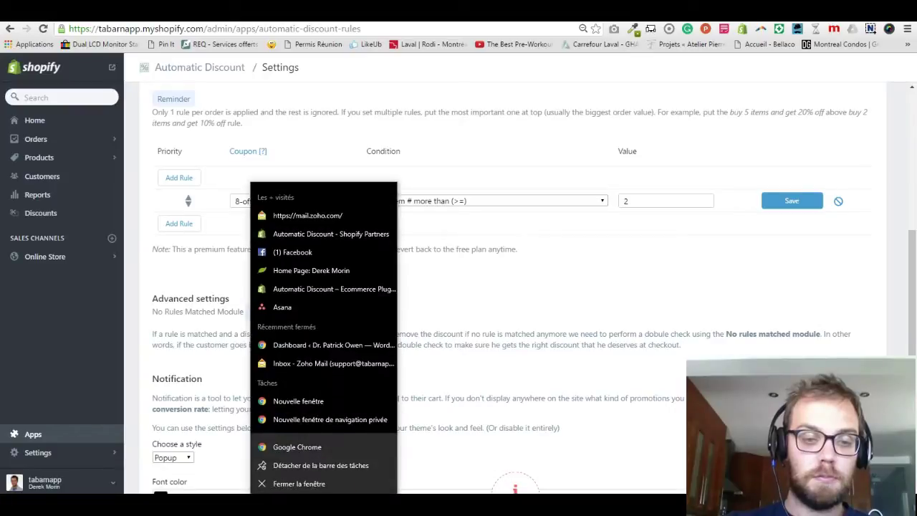
left_click(320, 426)
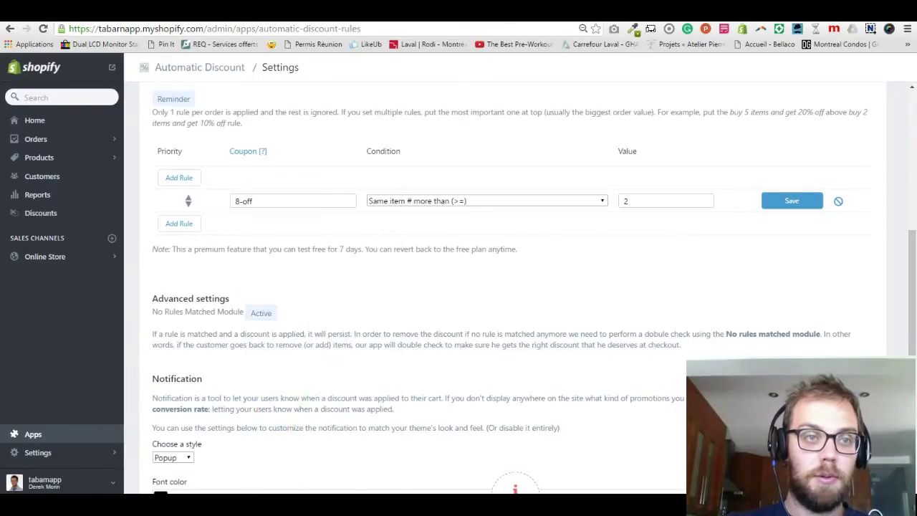
key("alt+F4")
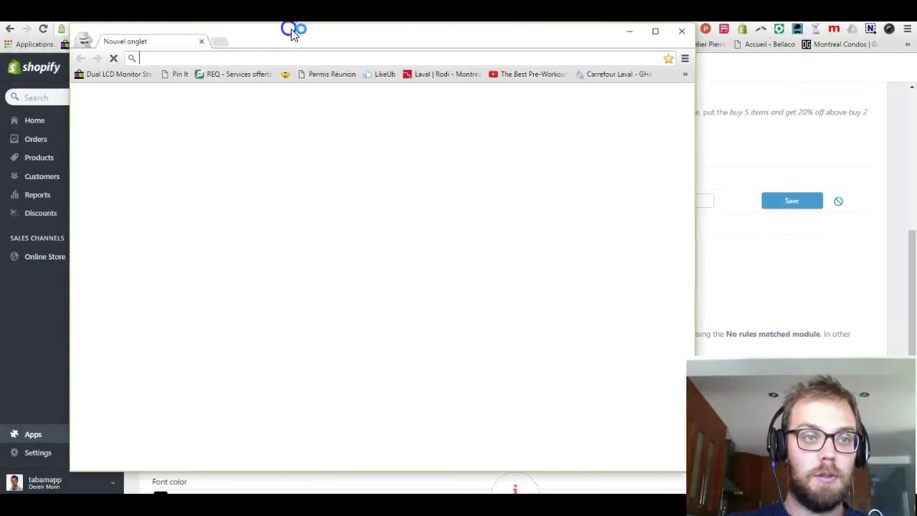
left_click_drag(205, 29, 69, 29)
key("ctrl+c")
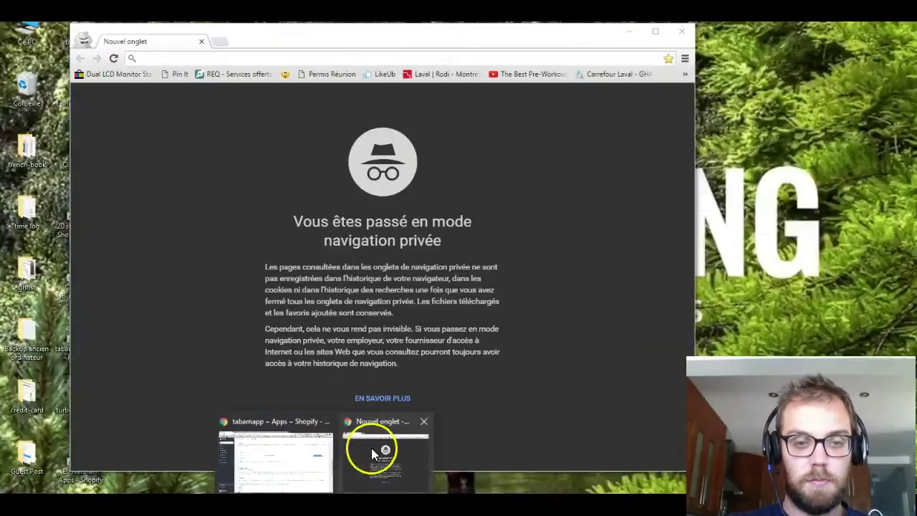
left_click(368, 453)
key("ctrl+v")
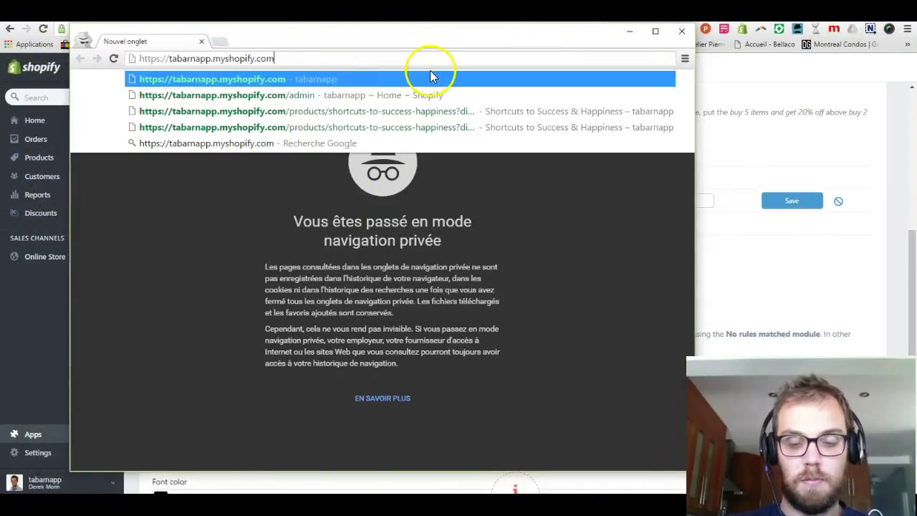
key("Return")
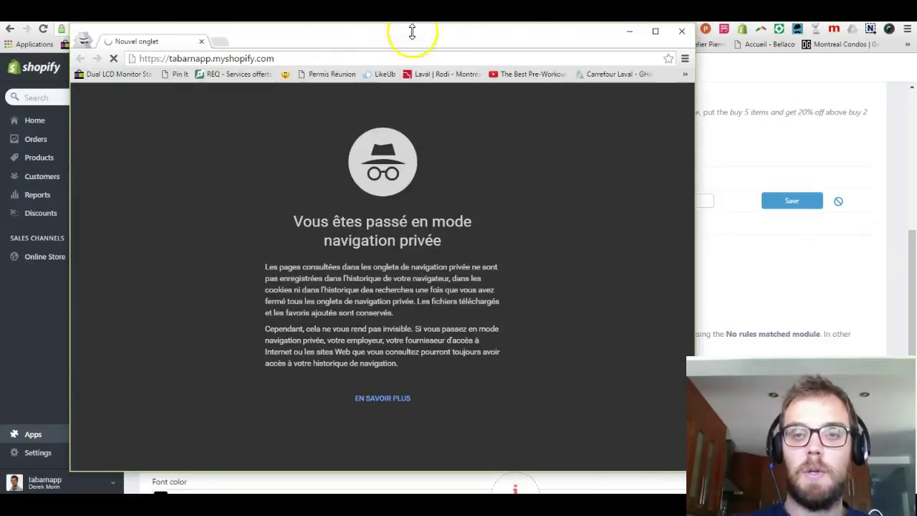
left_click(655, 32)
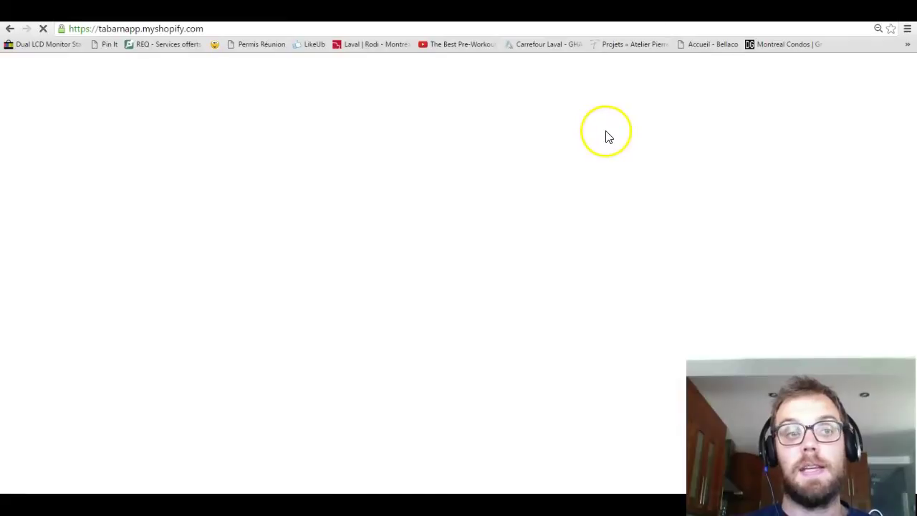
Add 2 copies of Shortcuts to Success & Happiness to the cart from the store's home page
scroll(644, 179, "down", 5)
scroll(674, 218, "down", 10)
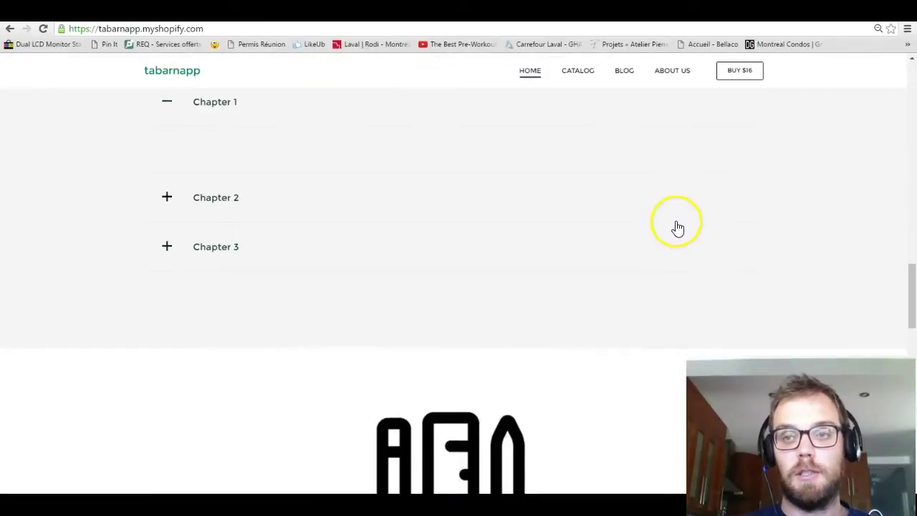
scroll(676, 220, "up", 5)
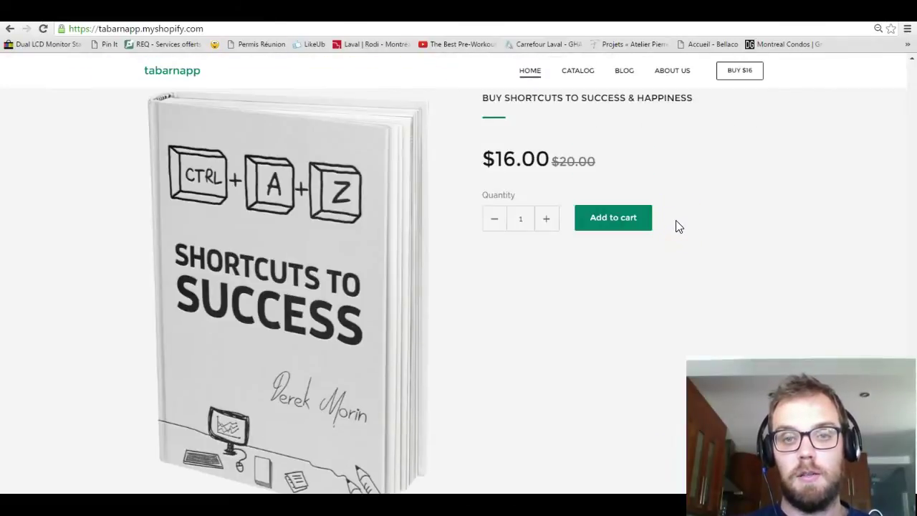
left_click(546, 219)
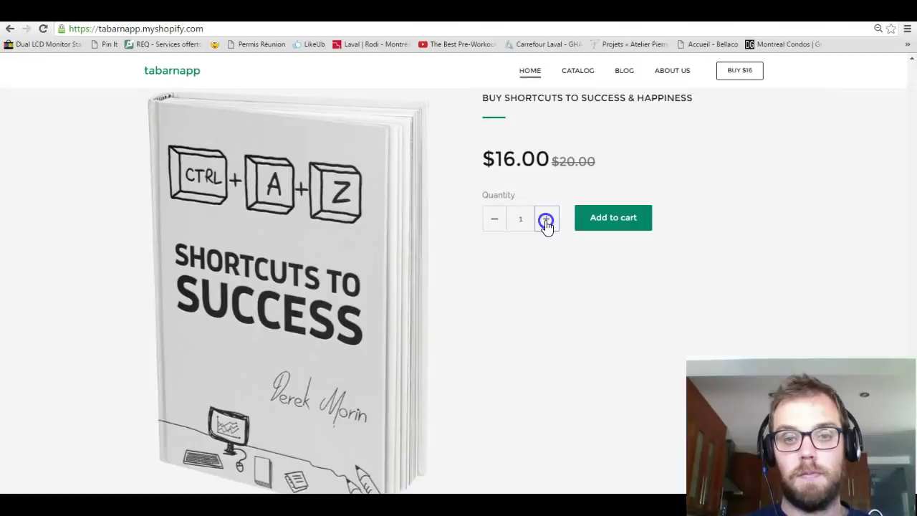
left_click(618, 222)
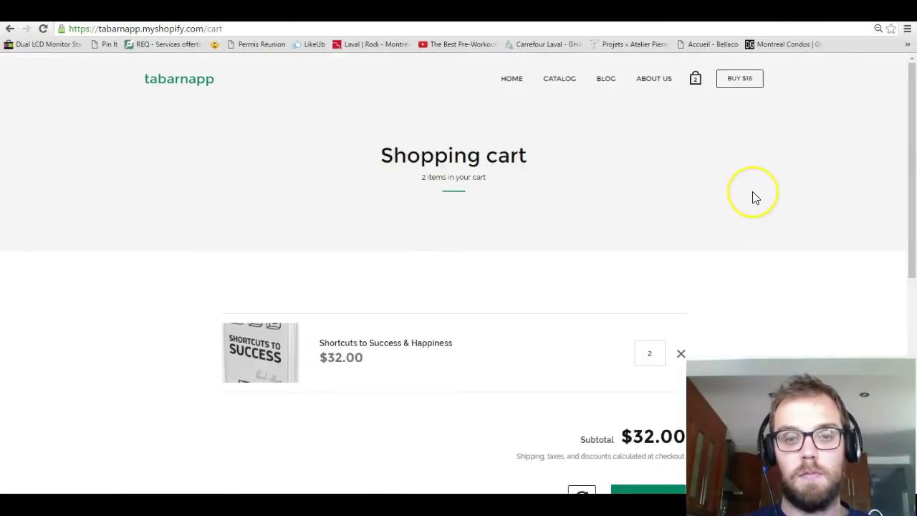
Dismiss the discount notification in the cart, proceed to checkout with the two copies and check the order total
scroll(754, 195, "down", 2)
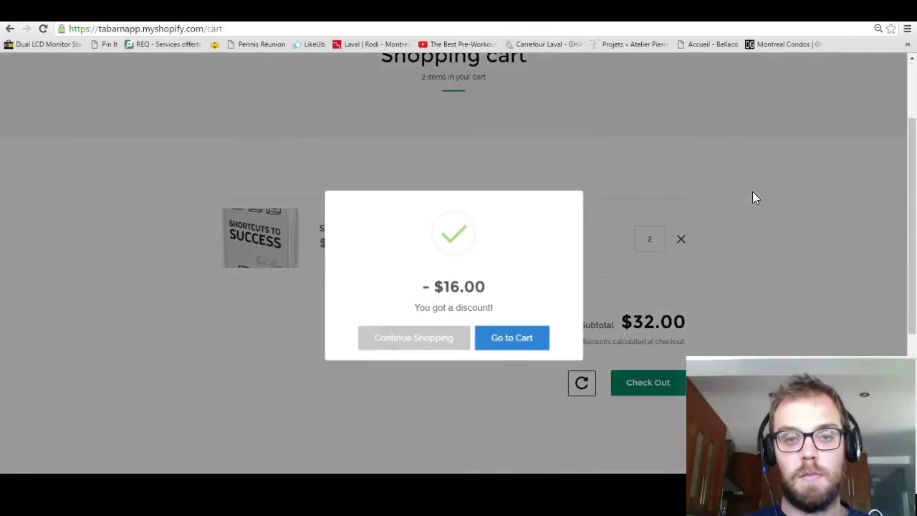
left_click(435, 339)
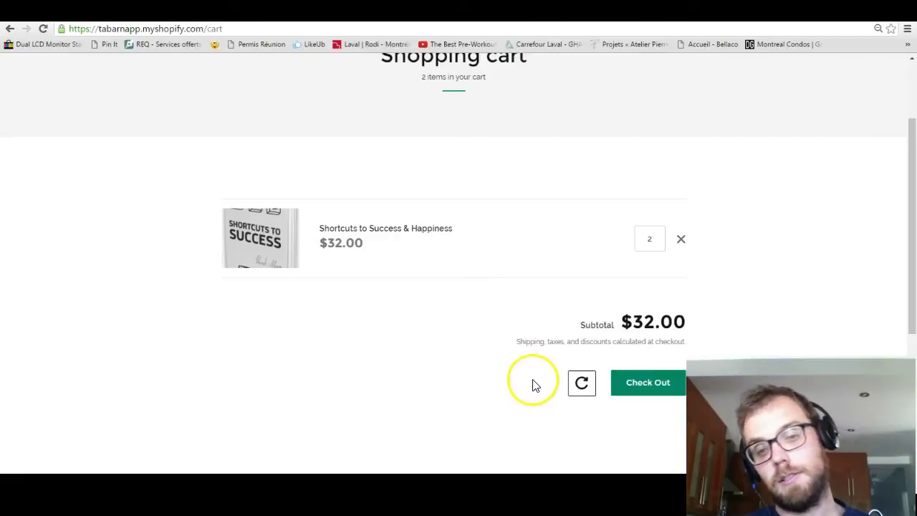
left_click(639, 385)
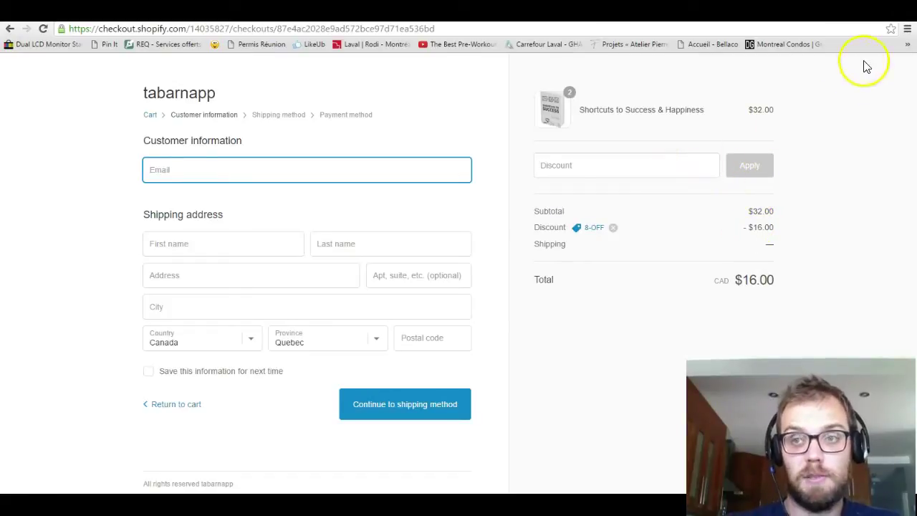
left_click_drag(749, 280, 706, 281)
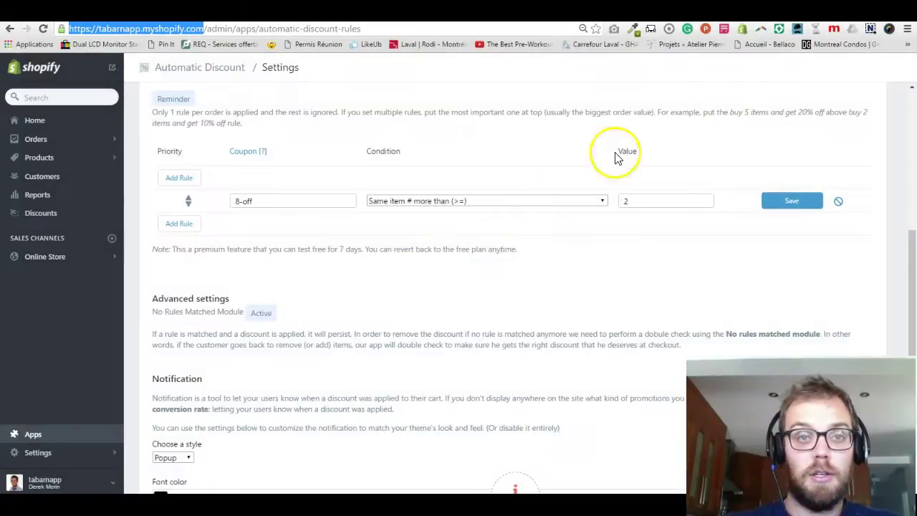
Return to the Automatic Discount settings and delete the 8-off rule
left_click(407, 271)
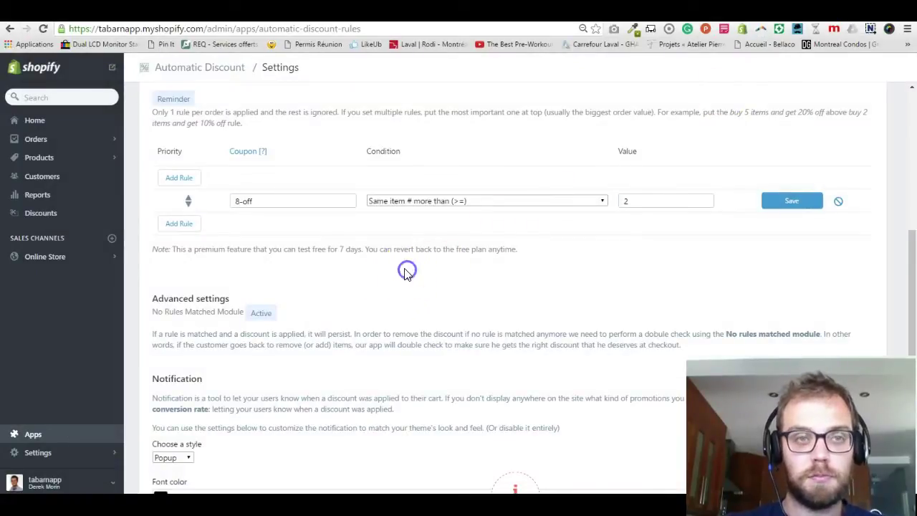
left_click(812, 200)
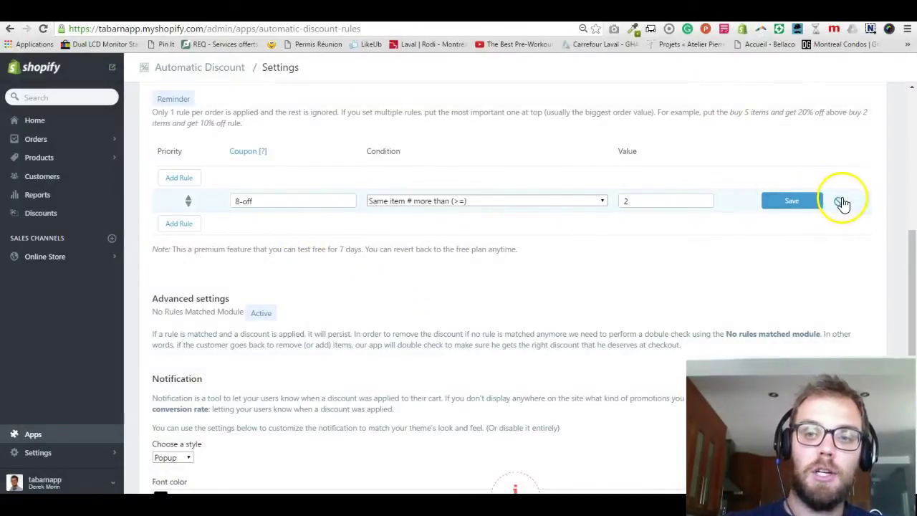
left_click(838, 200)
Add a new rule and give it the coupon code 50-off-buy1-get1-all-items, copied from the Discounts list
left_click(187, 179)
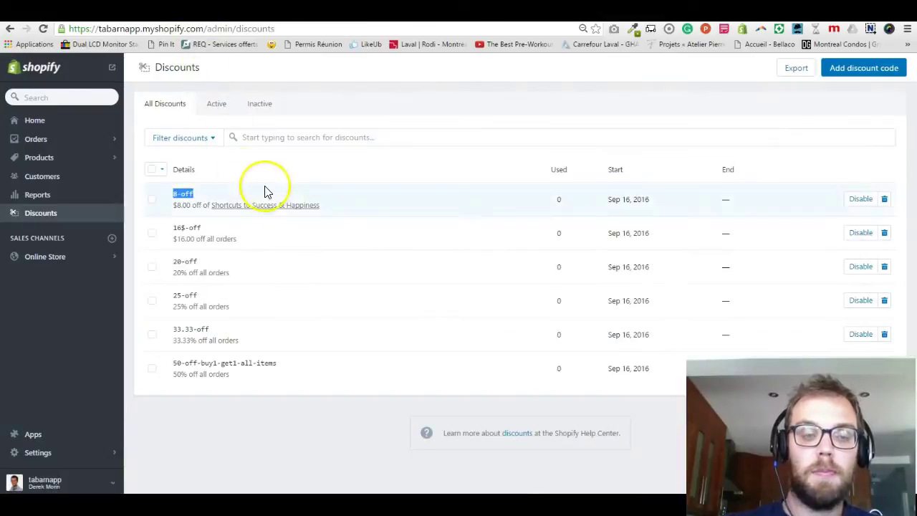
left_click(371, 158)
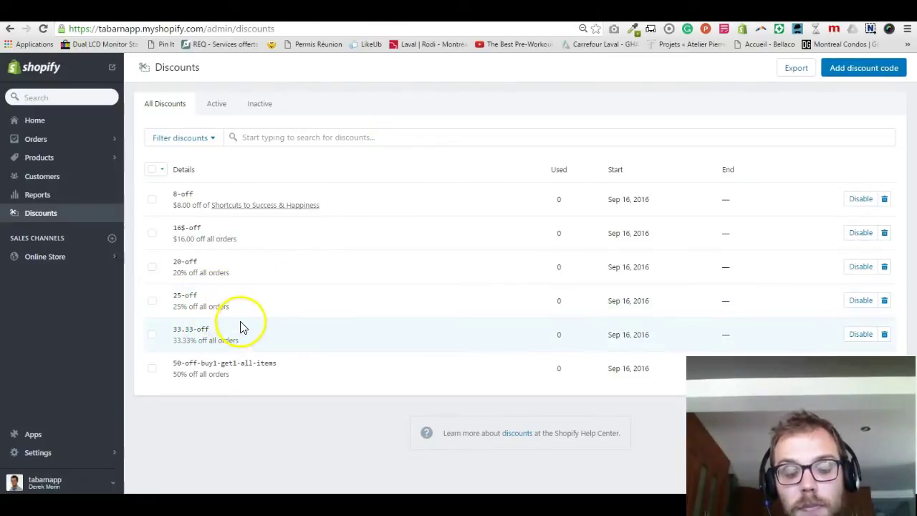
left_click_drag(277, 365, 189, 363)
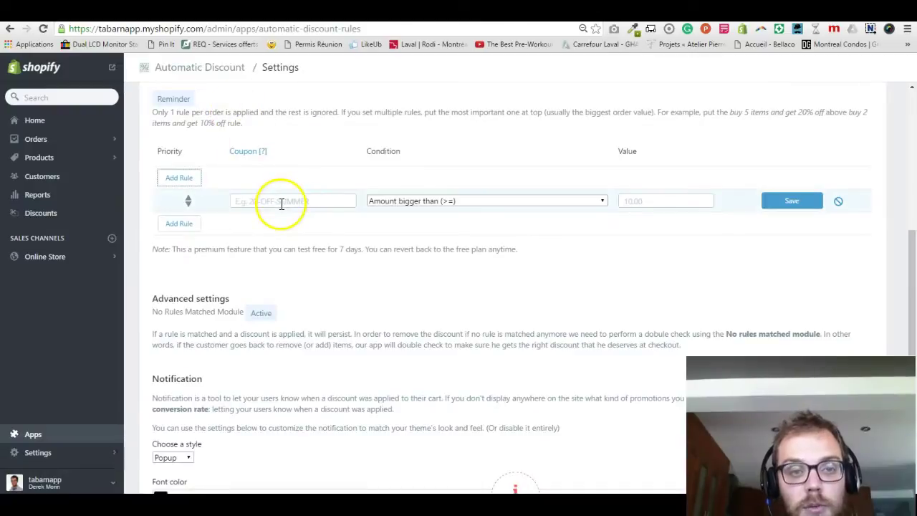
left_click(280, 202)
type("50-off-buy1-get1-all-items")
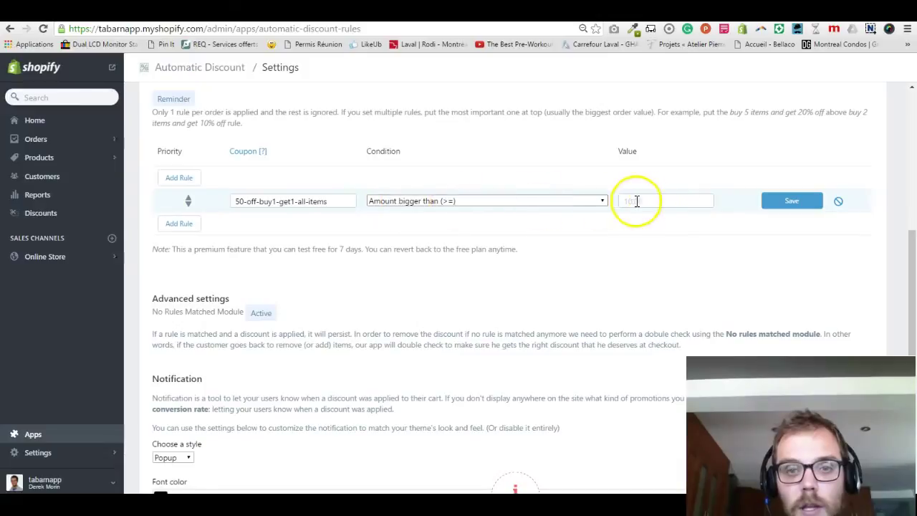
Set the 50-off-buy1-get1-all-items rule's condition to Same item # more than (>=) with value 2 and save the rule
left_click(652, 201)
type("2")
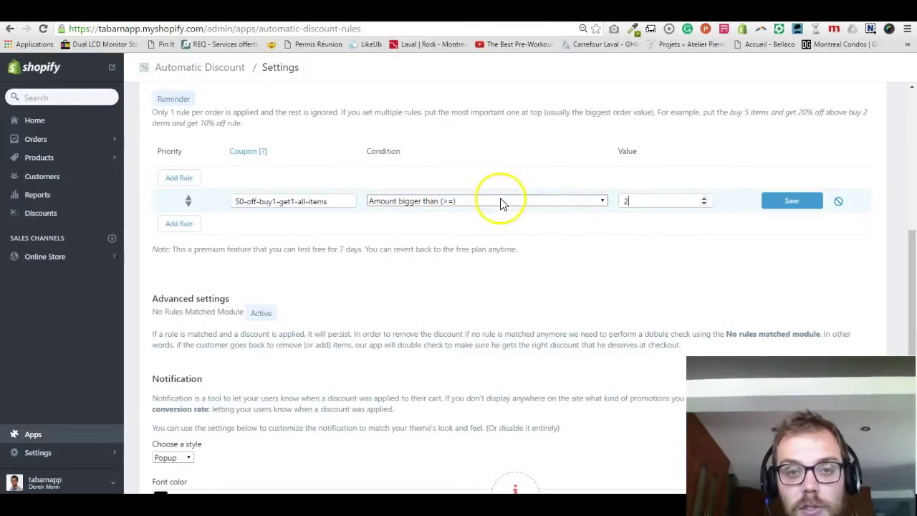
left_click(498, 201)
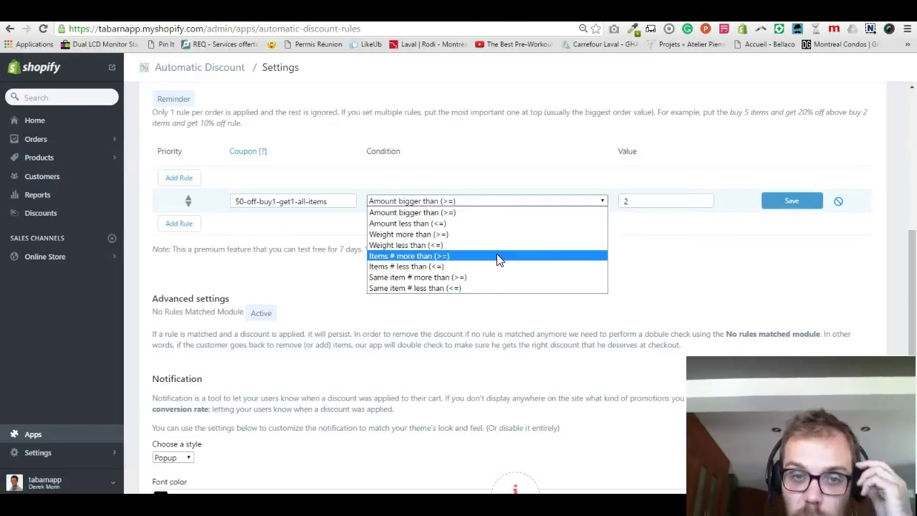
left_click(484, 262)
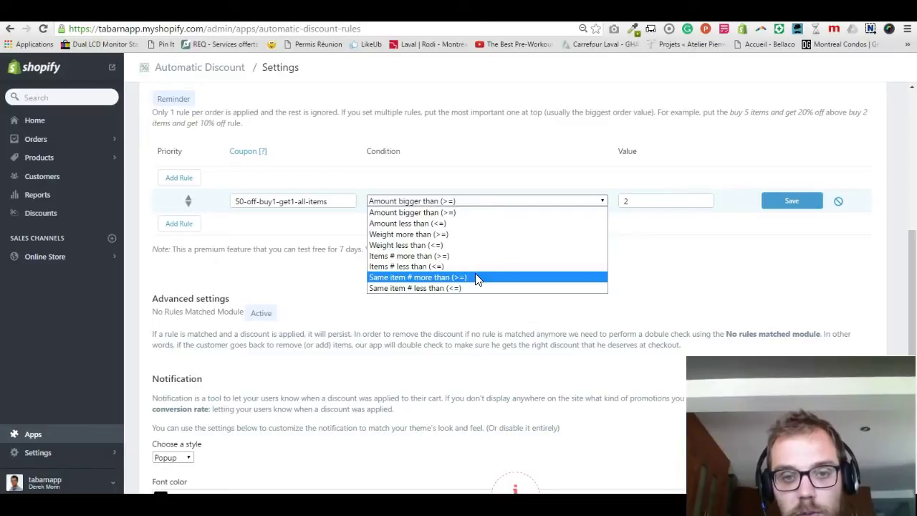
left_click(477, 277)
left_click(635, 199)
left_click(793, 203)
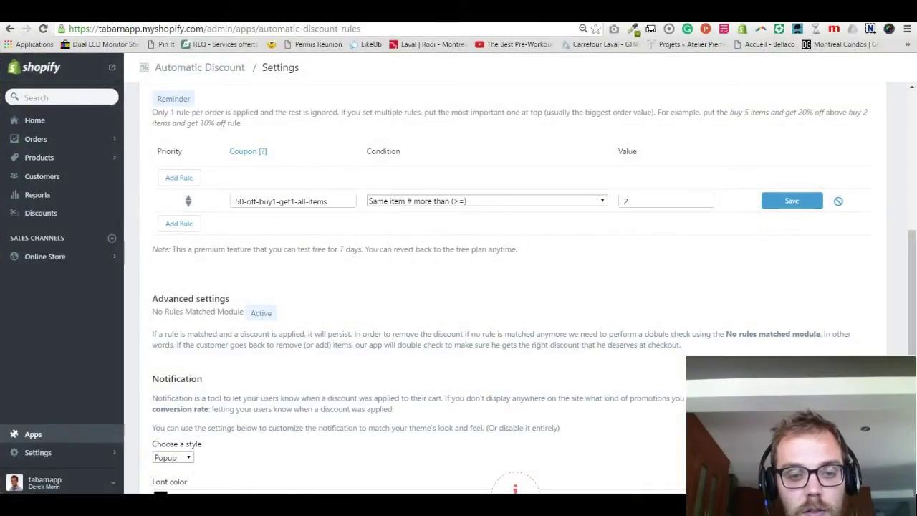
Open a new private browsing window and copy the store's base address from the admin page's URL
right_click(333, 493)
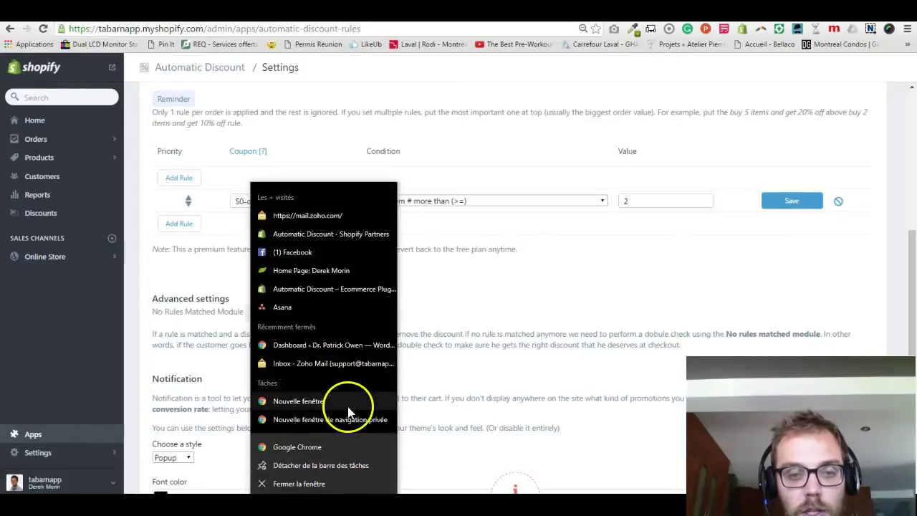
left_click(352, 421)
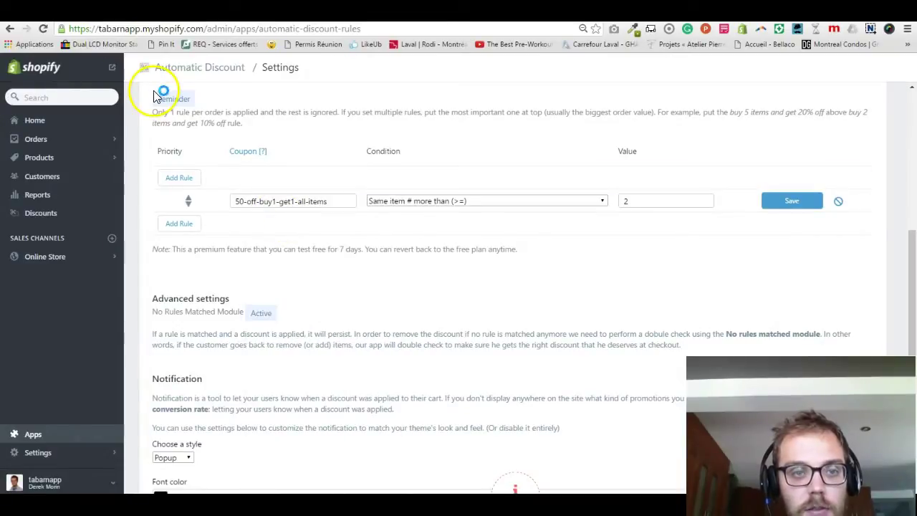
key("ctrl+t")
key("ctrl+w")
key("ctrl+shift+n")
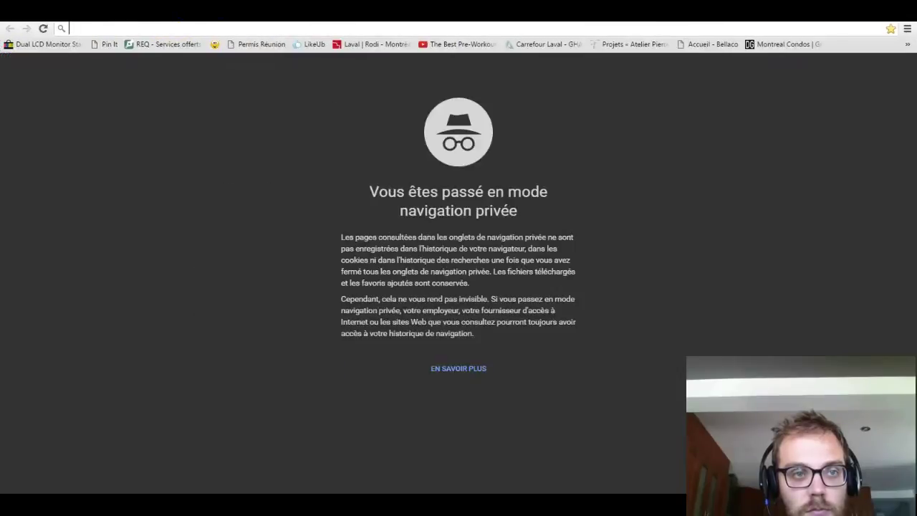
left_click_drag(301, 11, 301, 86)
double_click(297, 86)
double_click(184, 11)
double_click(134, 24)
left_click_drag(308, 11, 311, 69)
left_click_drag(211, 28, 87, 29)
key("ctrl+c")
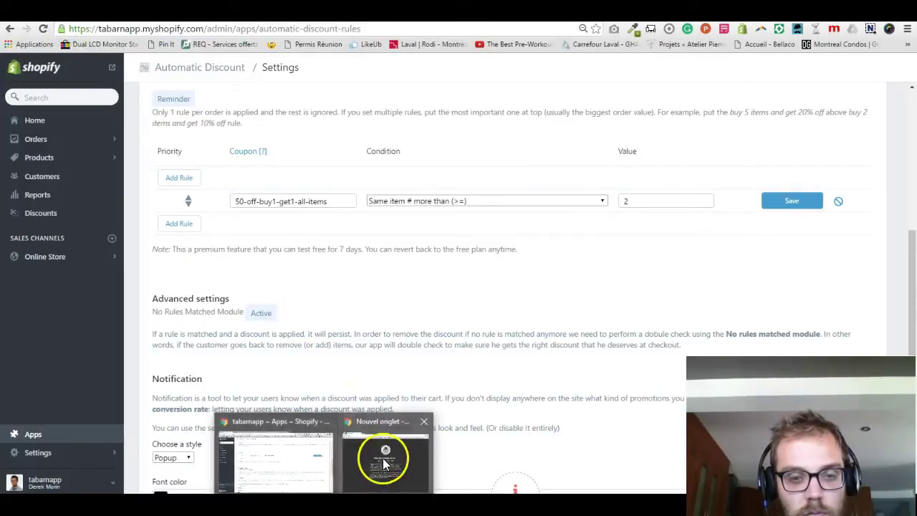
left_click(379, 454)
left_click(236, 100)
key("ctrl+v")
key("BackSpace")
key("BackSpace")
key("Return")
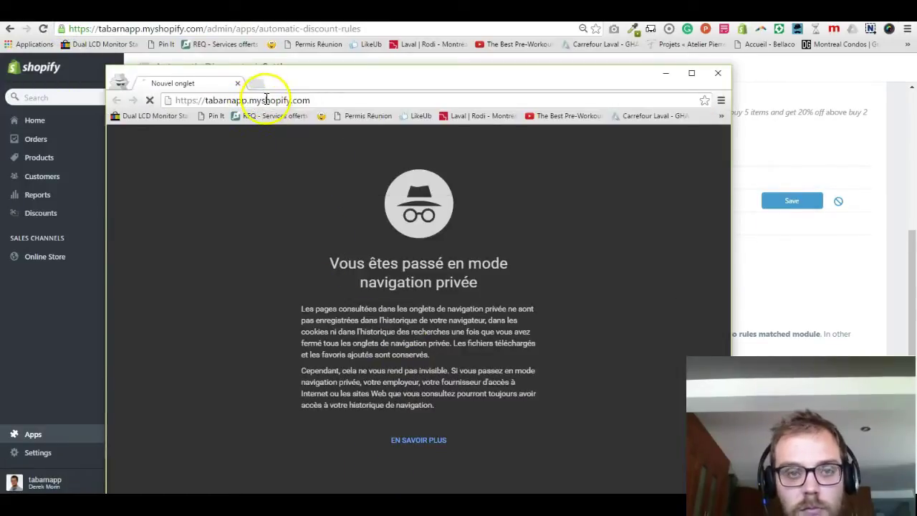
left_click(692, 75)
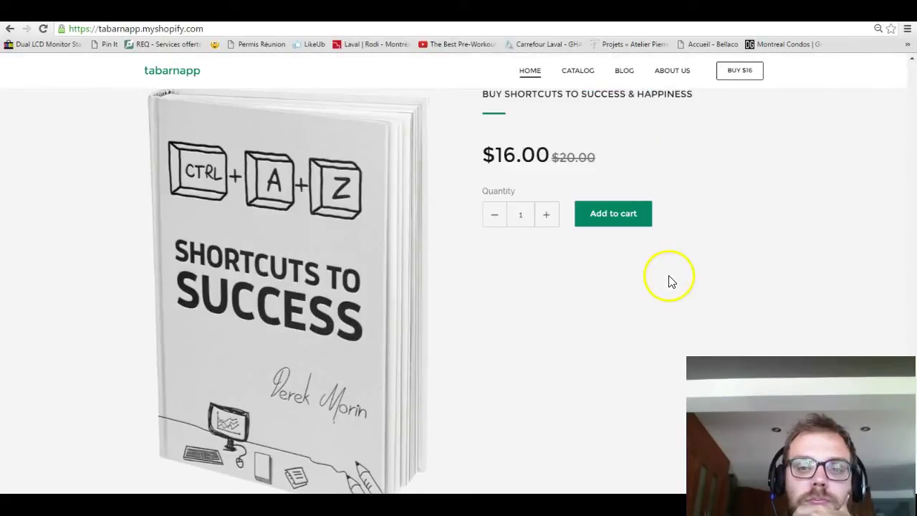
Set the quantity of Shortcuts to Success & Happiness to 2 and add the copies to the cart
left_click(548, 216)
left_click(633, 218)
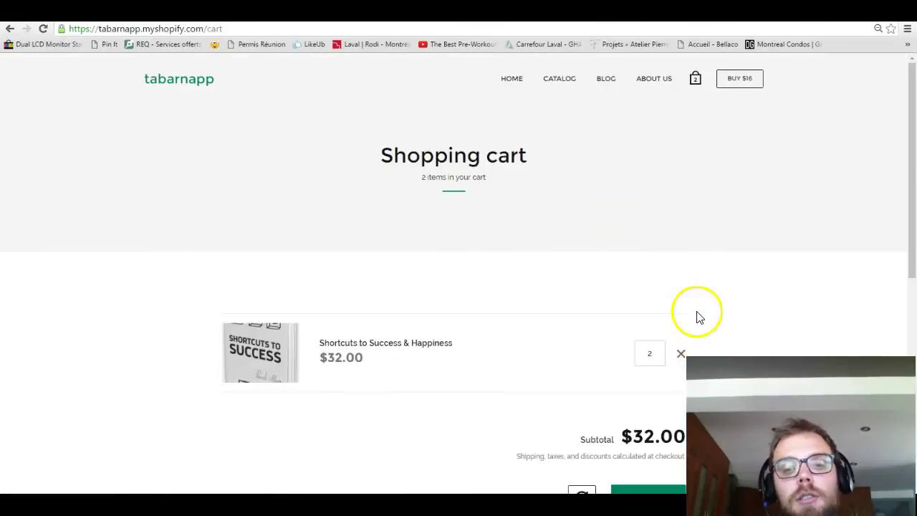
scroll(708, 304, "down", 2)
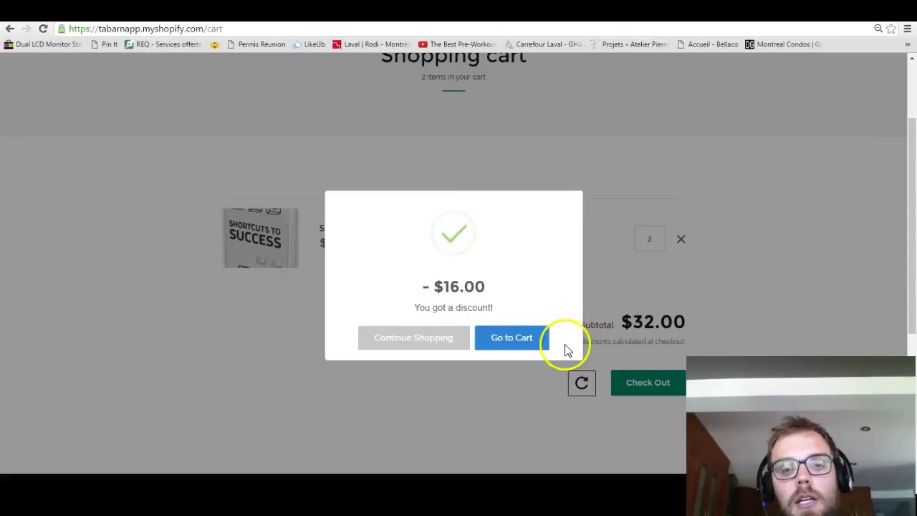
Dismiss the discount notification and proceed to checkout to check the discounted total for the two copies
left_click(526, 341)
scroll(674, 430, "down", 1)
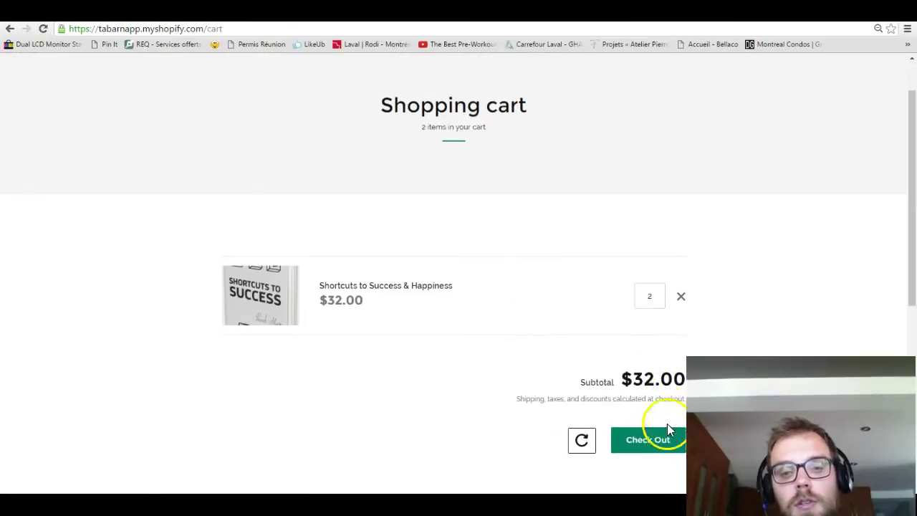
left_click(665, 439)
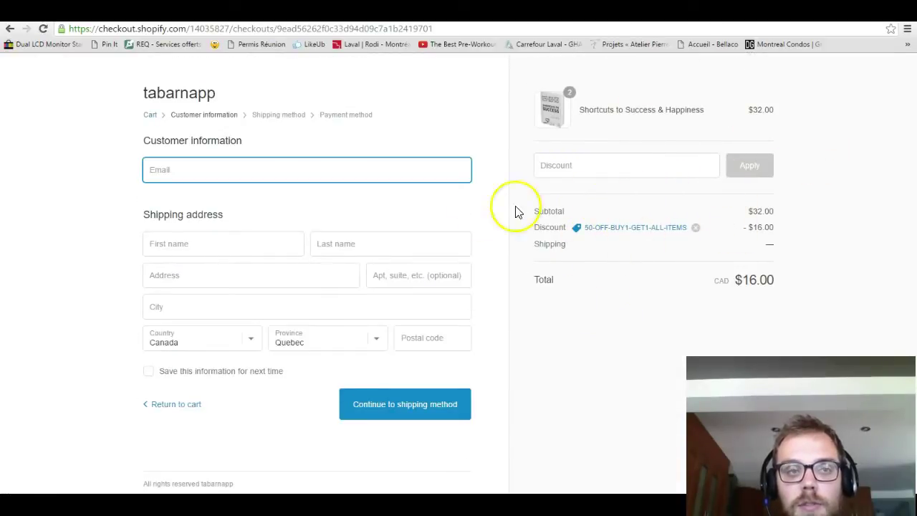
Return to the cart, raise the quantity of Shortcuts to Success & Happiness to 3 and update the cart
left_click(10, 29)
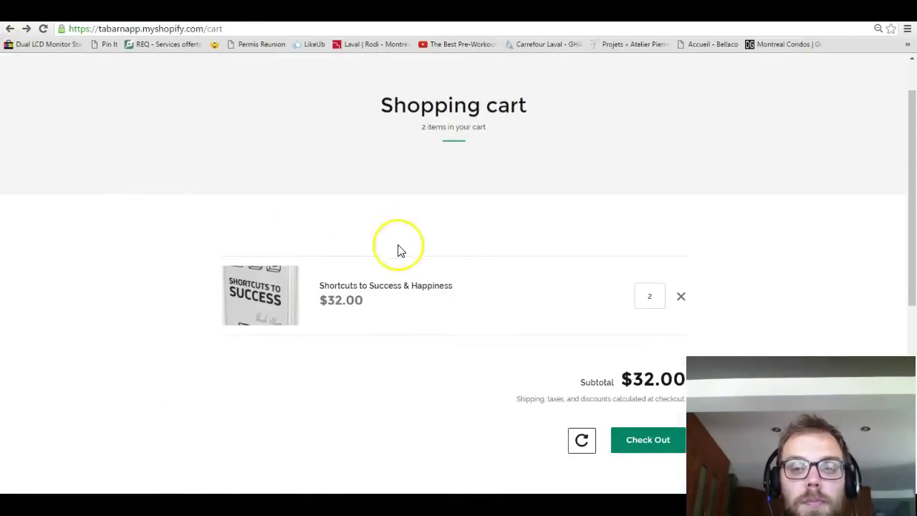
scroll(447, 263, "down", 3)
left_click(656, 181)
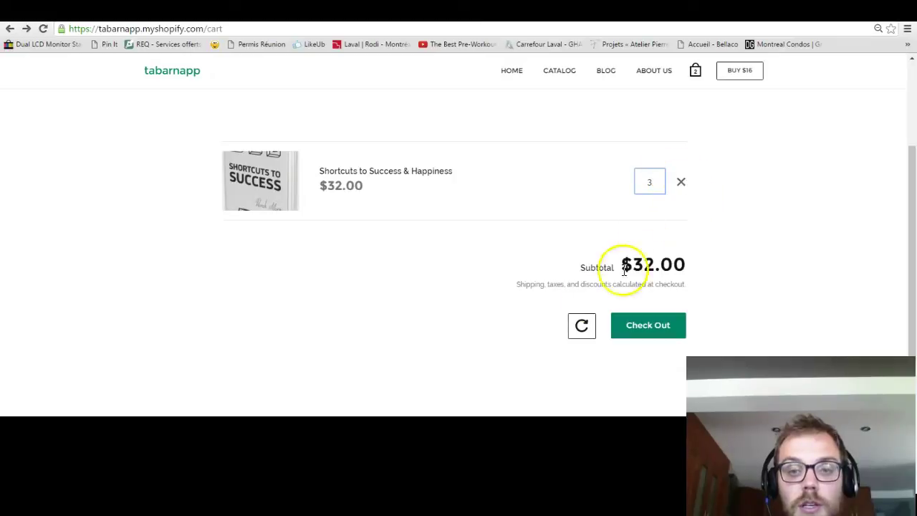
left_click(581, 325)
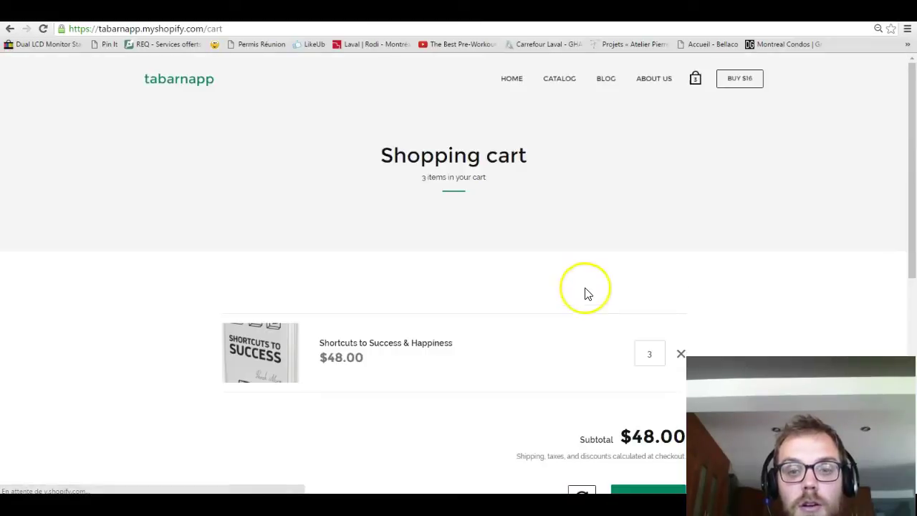
scroll(760, 258, "down", 3)
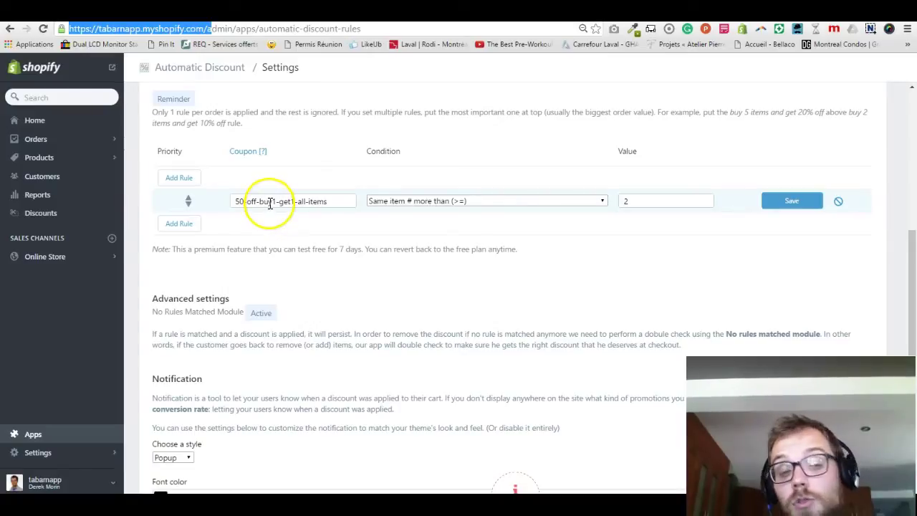
left_click(630, 200)
key("BackSpace")
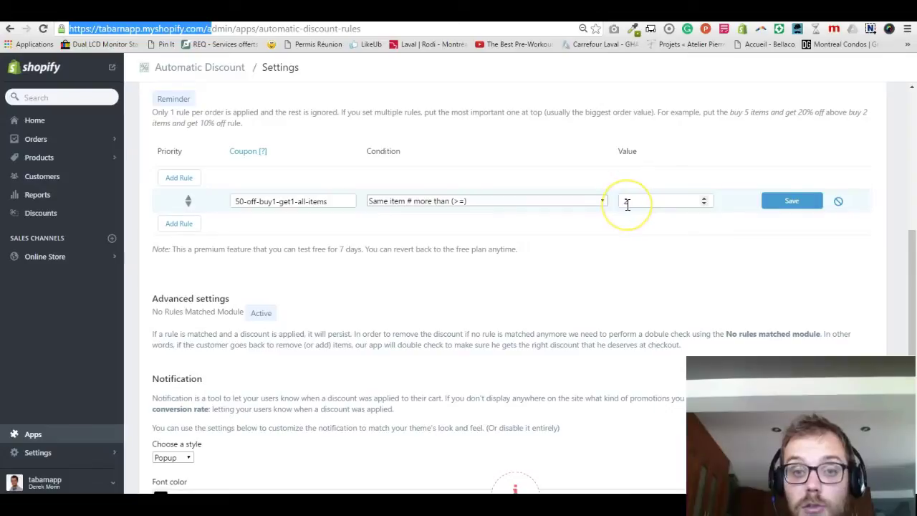
type("2")
left_click(597, 209)
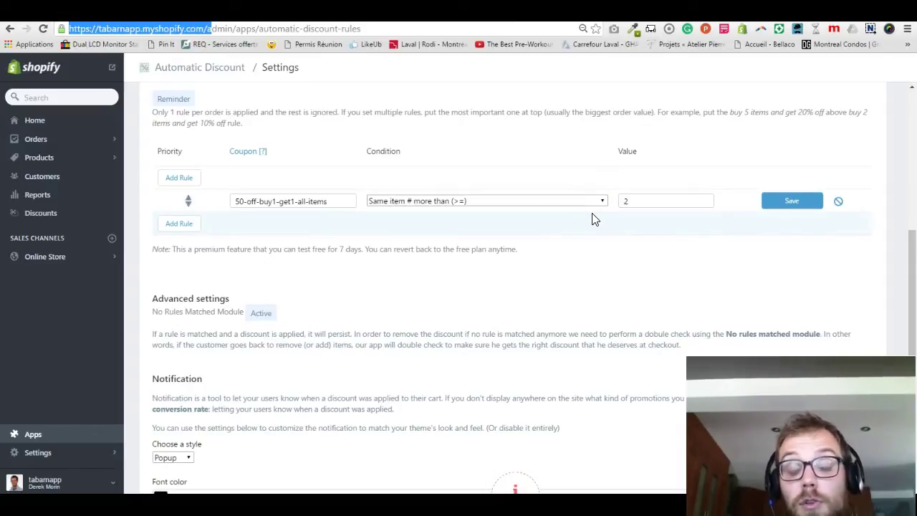
Add a rule above the existing one with value 3 and the condition Same item # more than (>=)
left_click(180, 178)
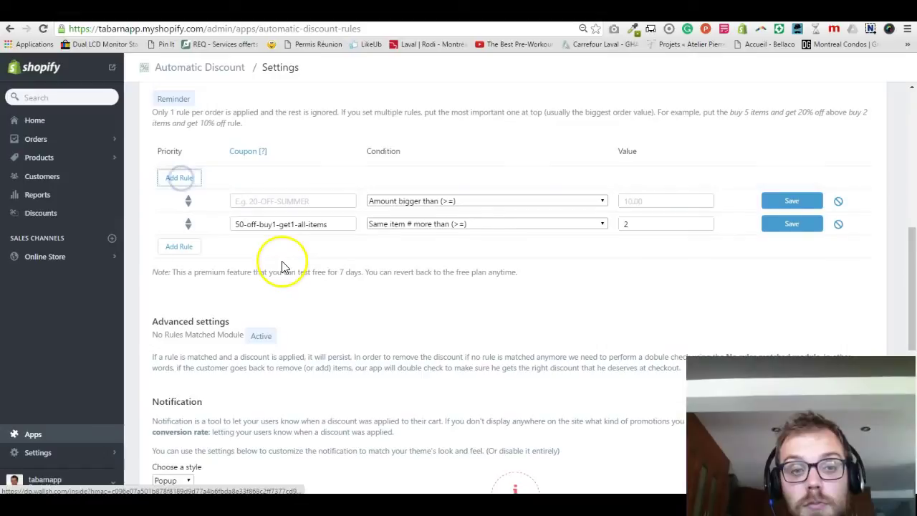
left_click(625, 201)
type("3")
left_click(572, 201)
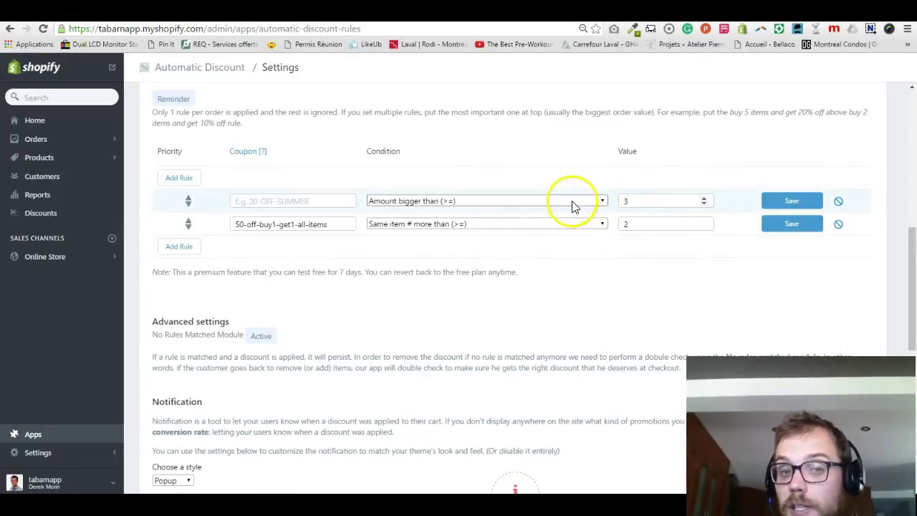
left_click(571, 201)
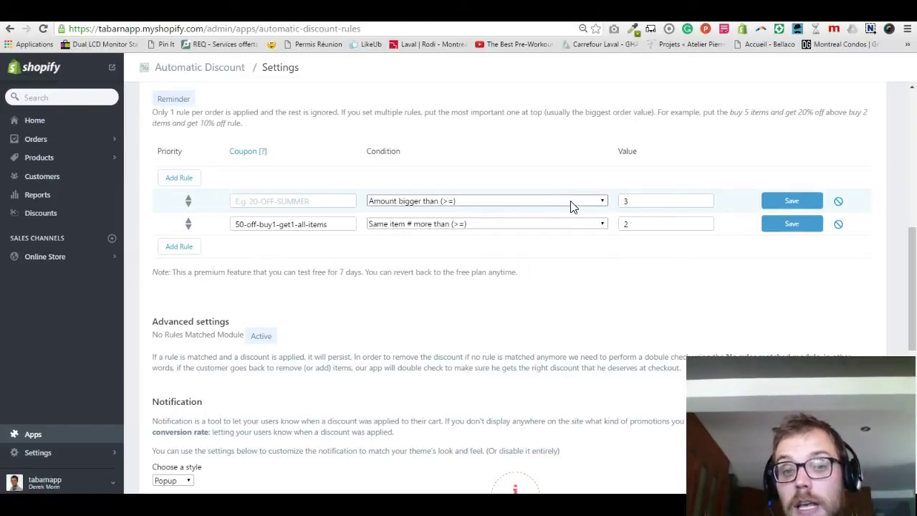
left_click(572, 204)
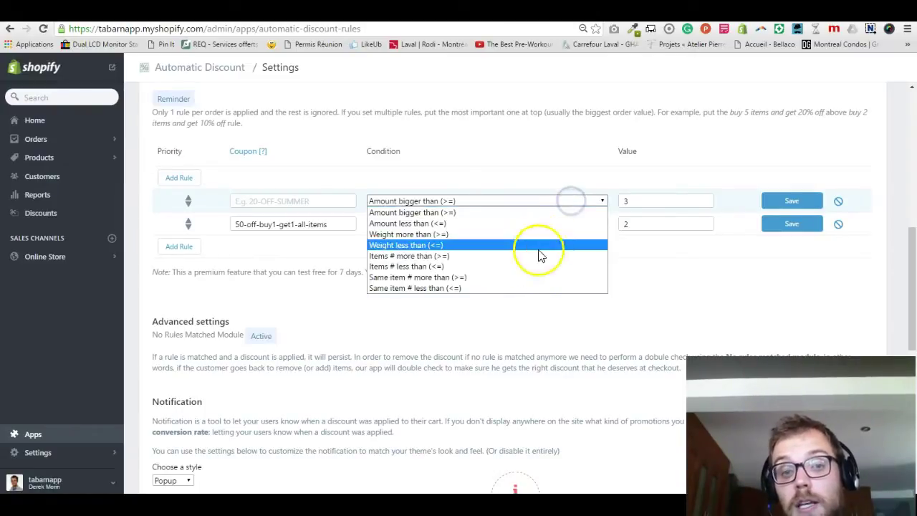
left_click(528, 278)
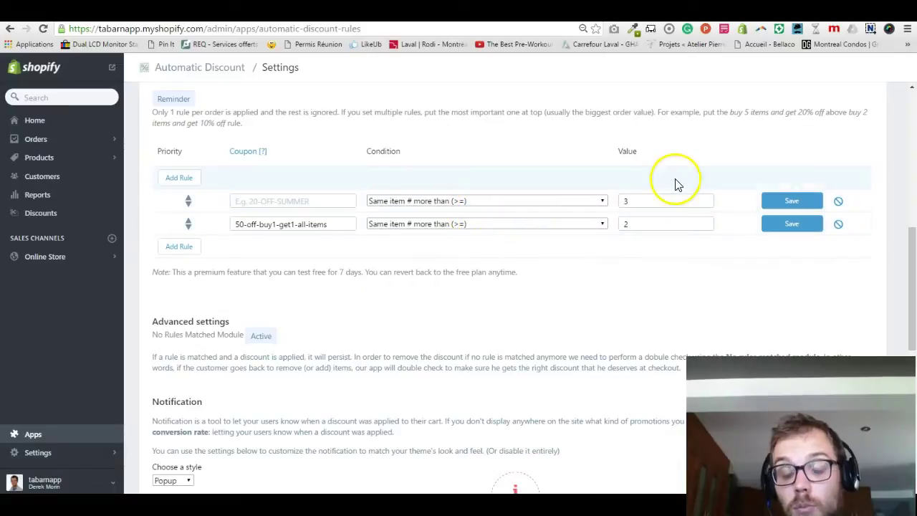
Copy the code 33.33-off from the Discounts list and enter it as the coupon of the 3-item rule
left_click(200, 67)
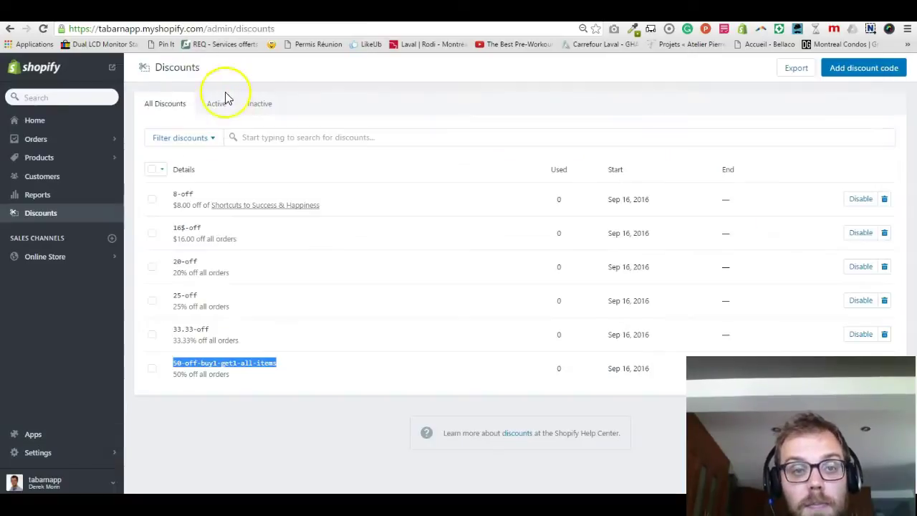
left_click_drag(209, 329, 172, 329)
key("ctrl+c")
left_click(10, 29)
left_click(298, 199)
key("ctrl+v")
Add another rule at the top of the list with the coupon code 25-off, copied from the Discounts list
left_click(185, 186)
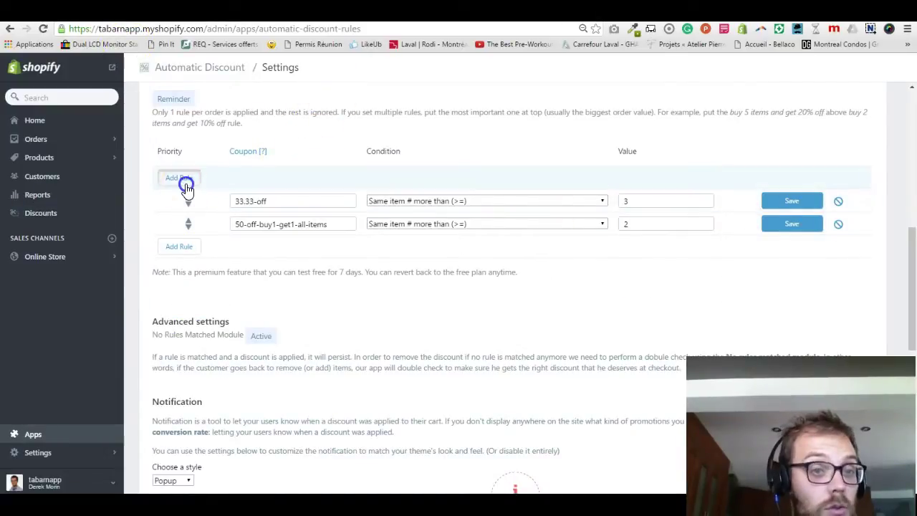
key("alt+Right")
left_click(192, 294)
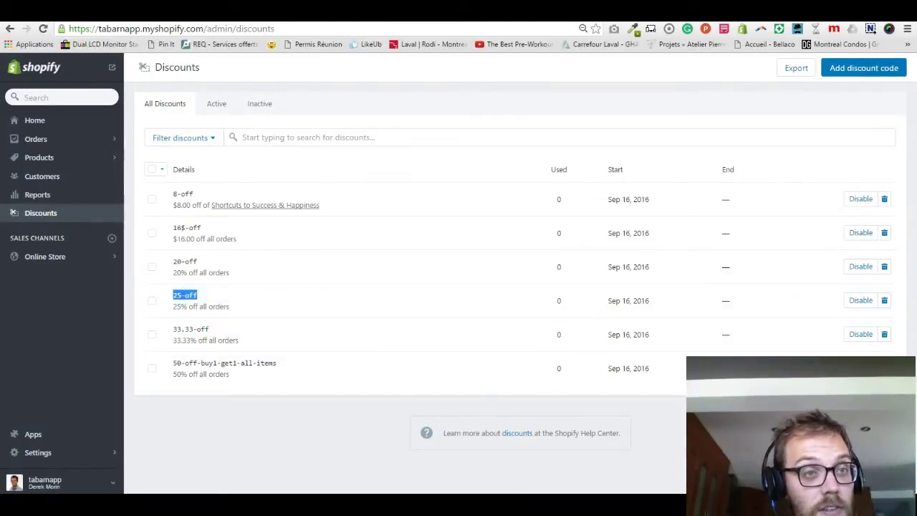
key("alt+Left")
left_click(262, 196)
type("25-off")
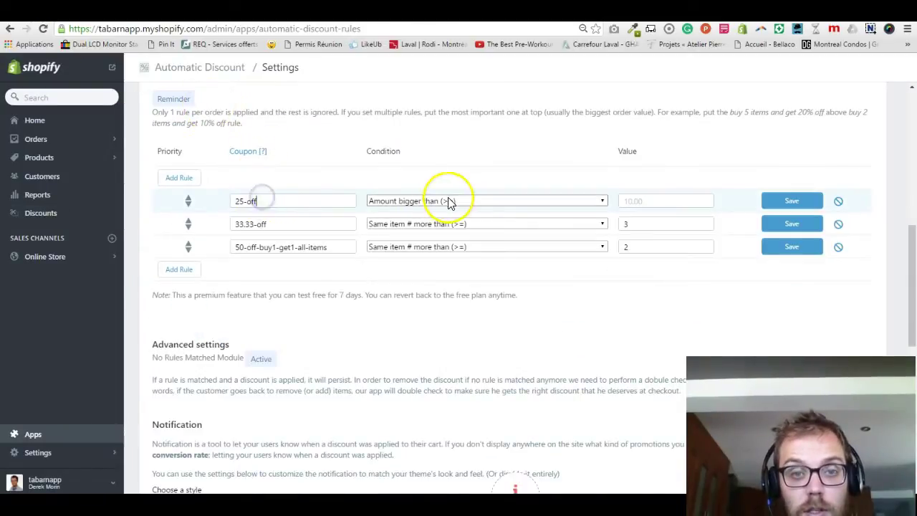
Give the 25-off rule the condition Same item # more than (>=) and the value 4
left_click(447, 200)
left_click(469, 278)
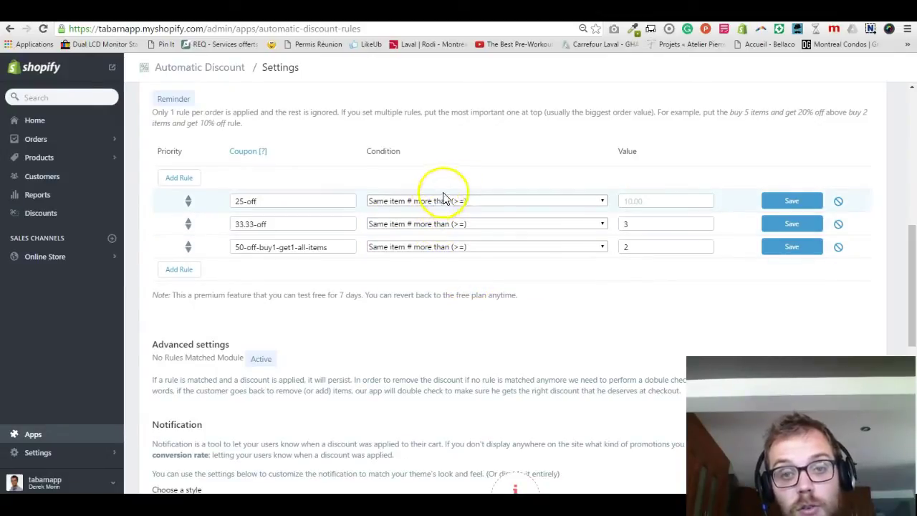
left_click(636, 204)
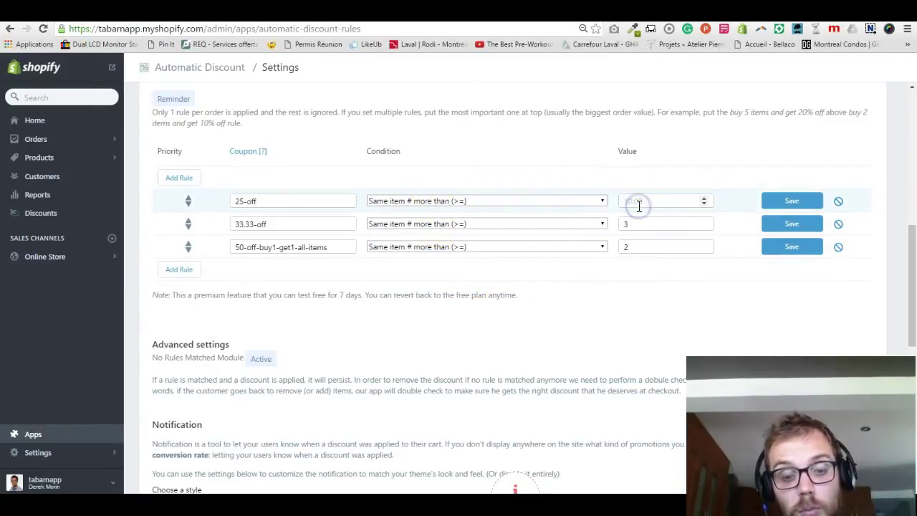
type("4")
Add another rule at the top of the list with the coupon code 20-off, copied from the Discounts list
left_click(179, 178)
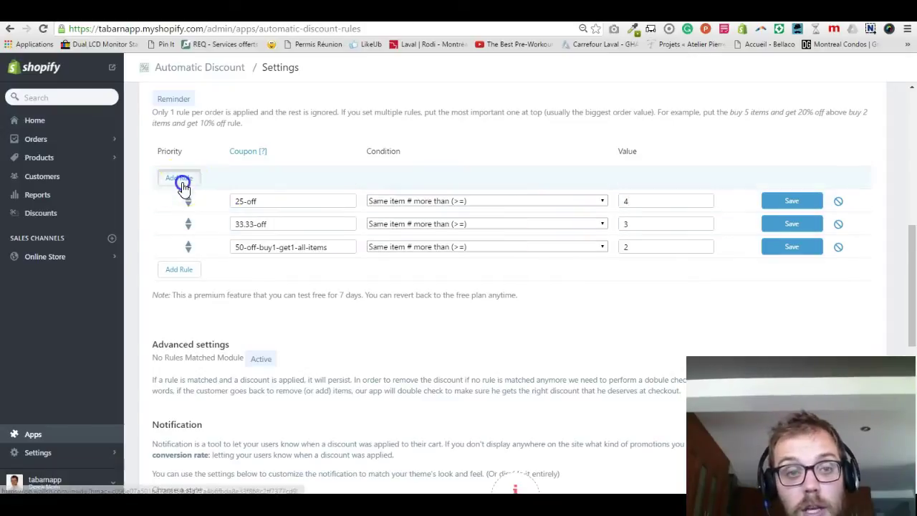
key("ctrl+Tab")
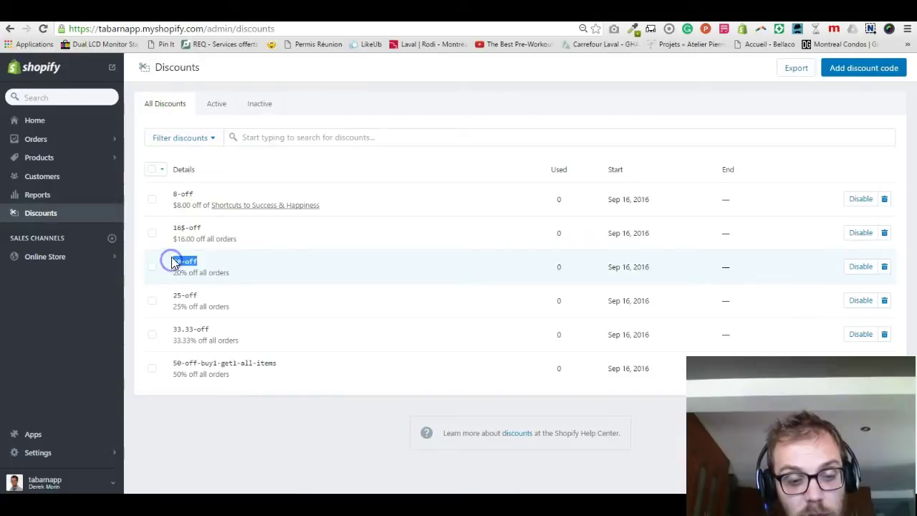
key("ctrl+Tab")
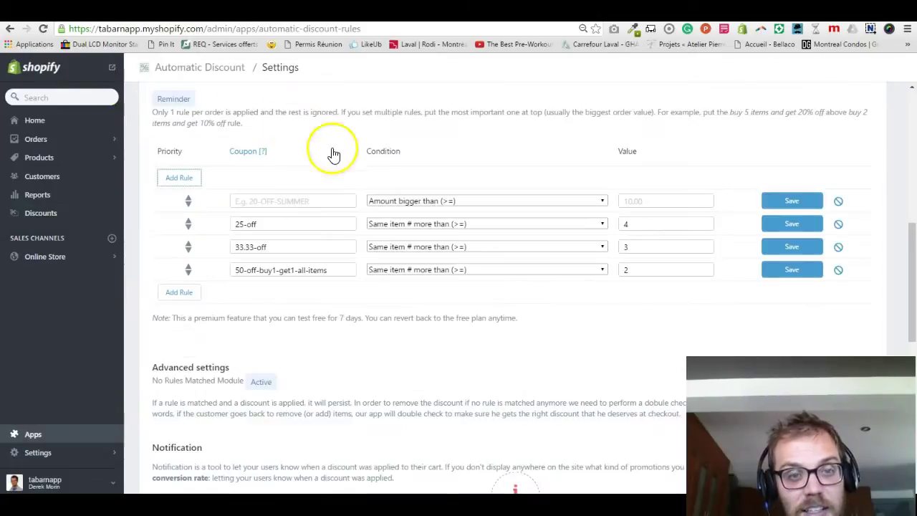
left_click(307, 200)
type("20-off")
Give the 20-off rule the condition Same item # more than (>=) and the value 5
left_click(450, 201)
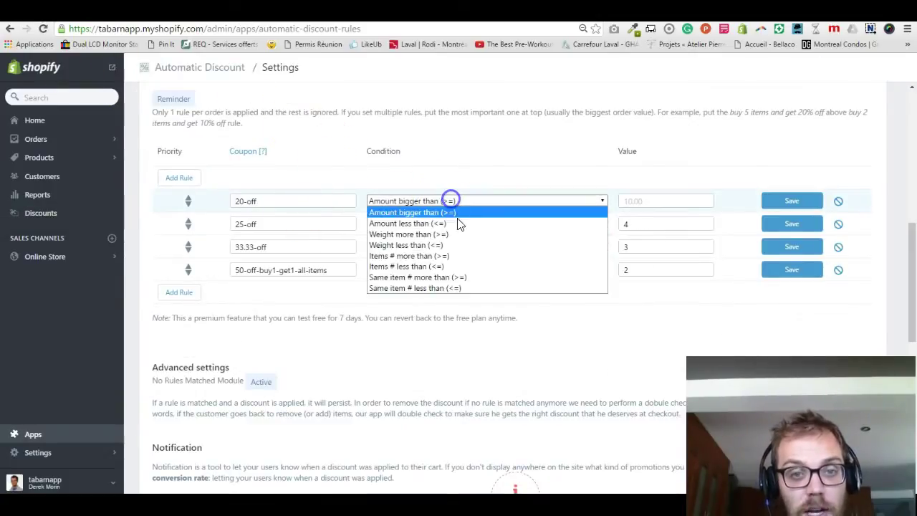
left_click(458, 277)
left_click(626, 202)
type("5")
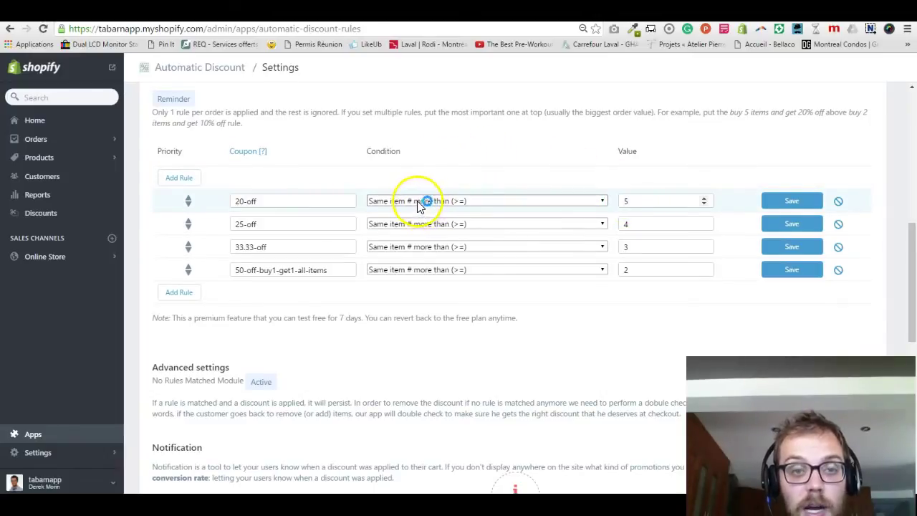
left_click(656, 202)
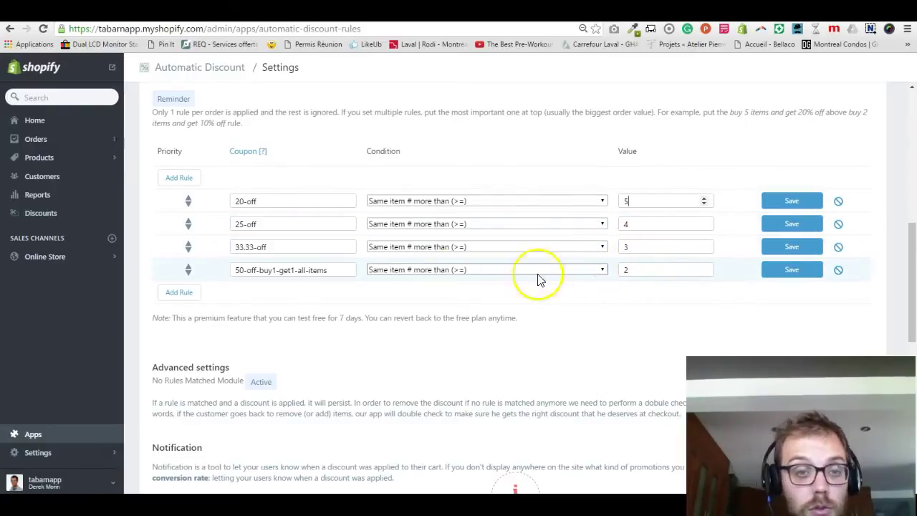
Save all four discount rules, from the 20-off rule down to the 50-off-buy1-get1-all-items rule
left_click(789, 204)
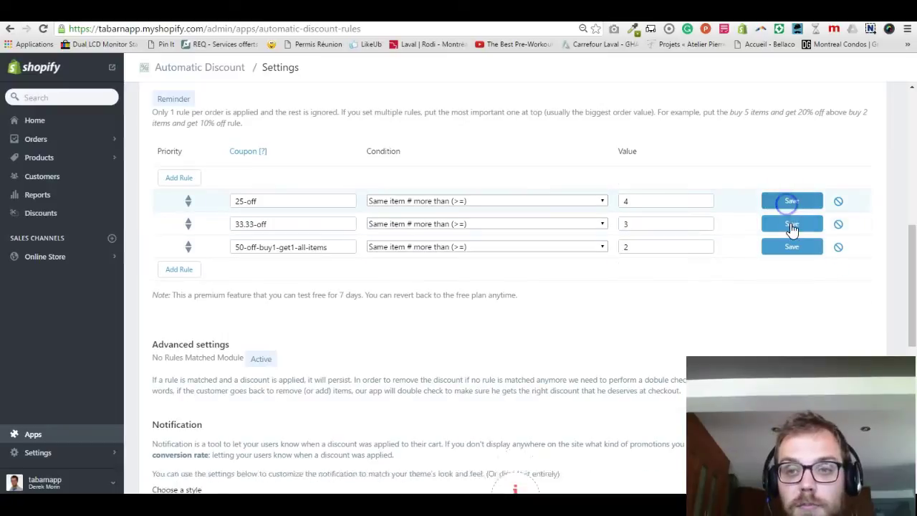
left_click(791, 225)
left_click(793, 248)
left_click(792, 270)
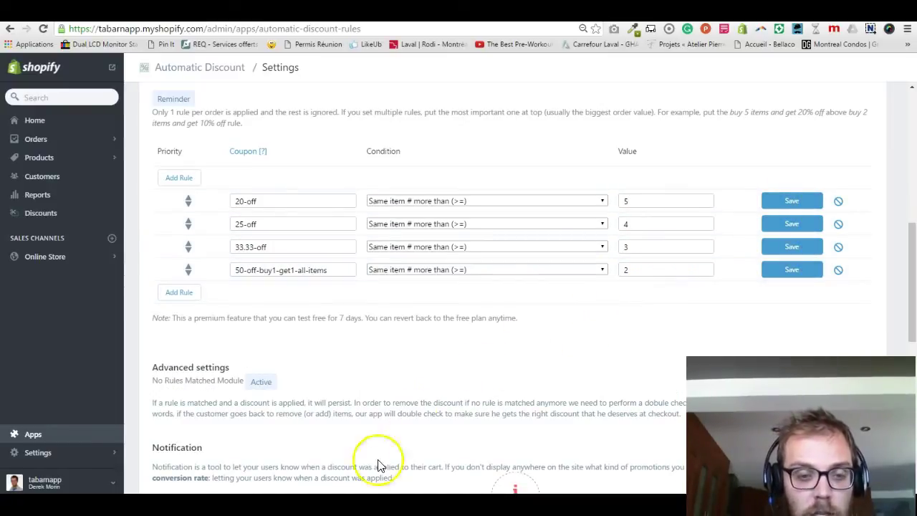
Open a private browsing window and reduce it so the admin page's address stays accessible behind it
right_click(326, 505)
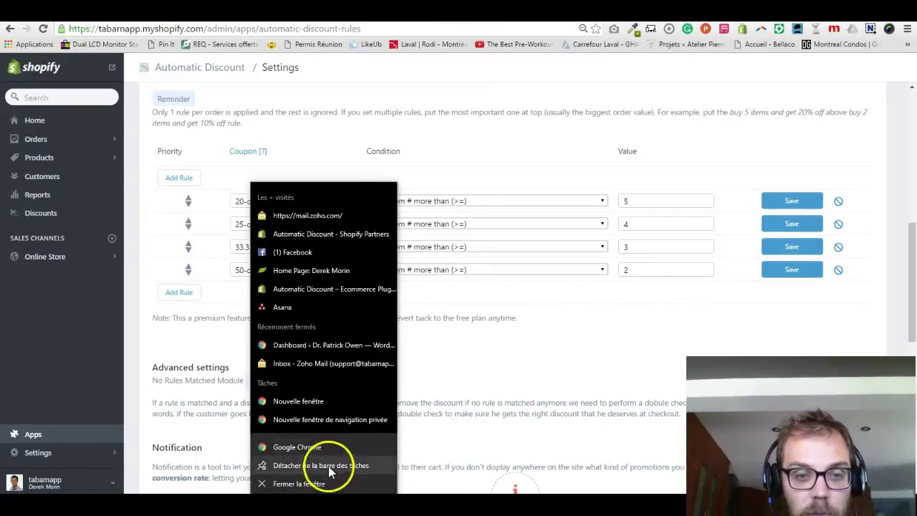
left_click(117, 104)
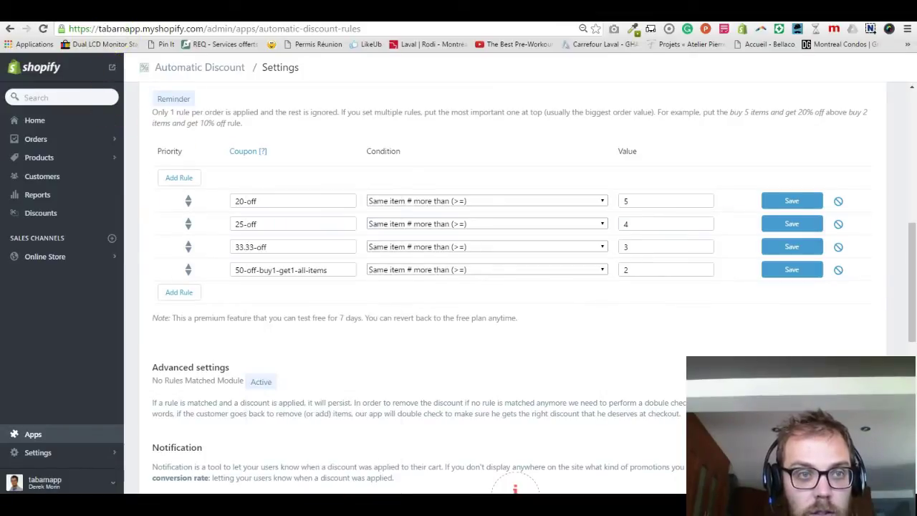
left_click(117, 29)
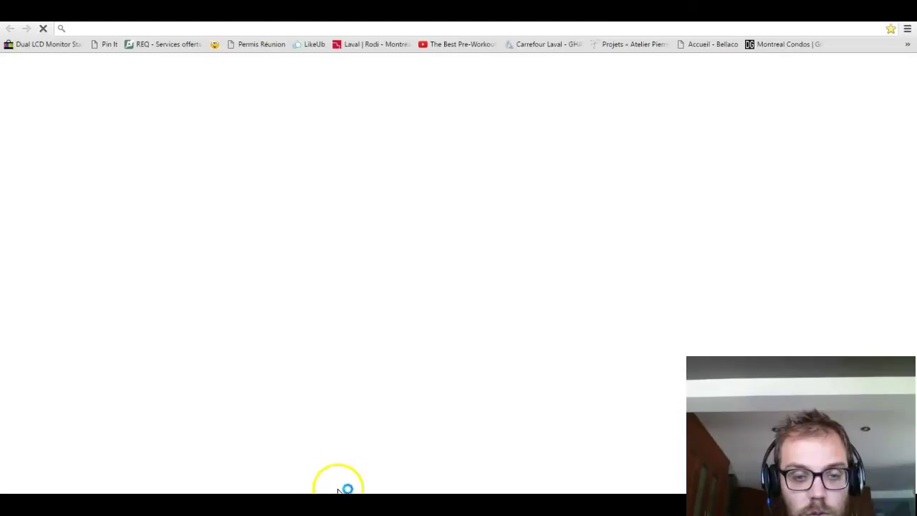
left_click(339, 490)
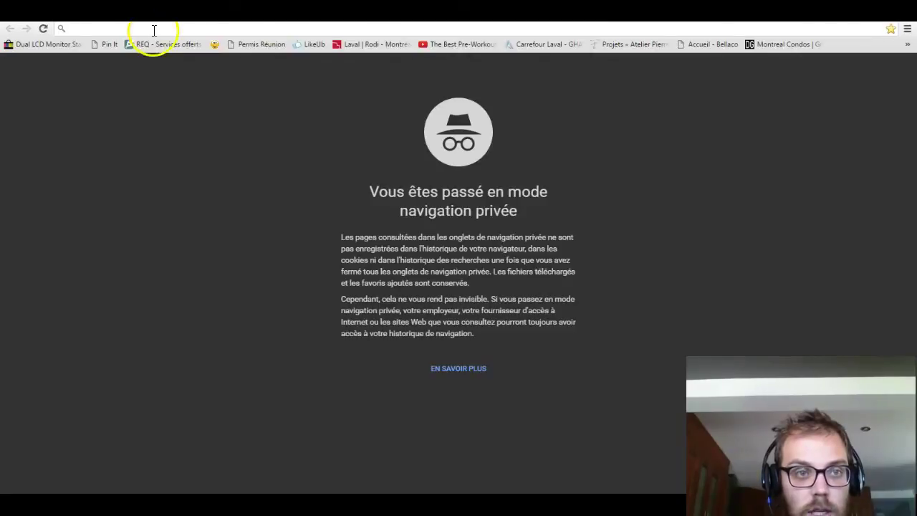
type("20-off")
key("Escape")
left_click_drag(229, 10, 396, 158)
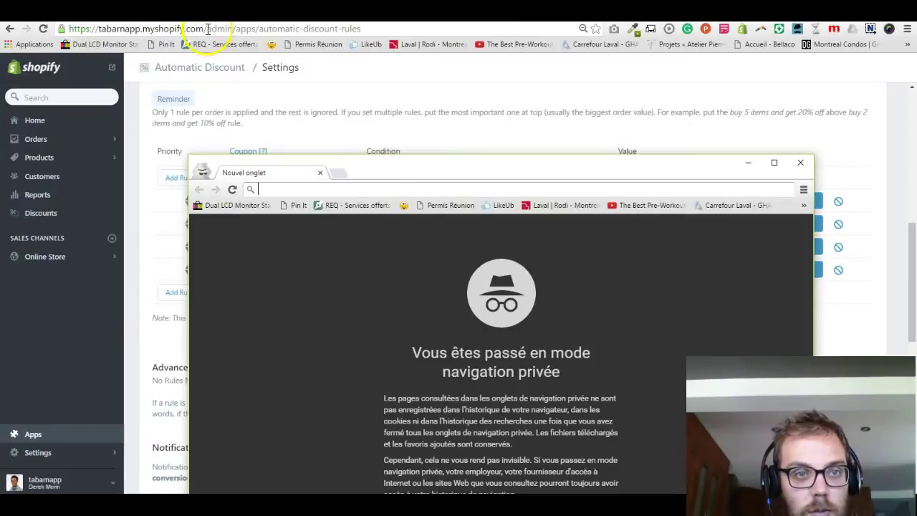
left_click(183, 29)
left_click(186, 28)
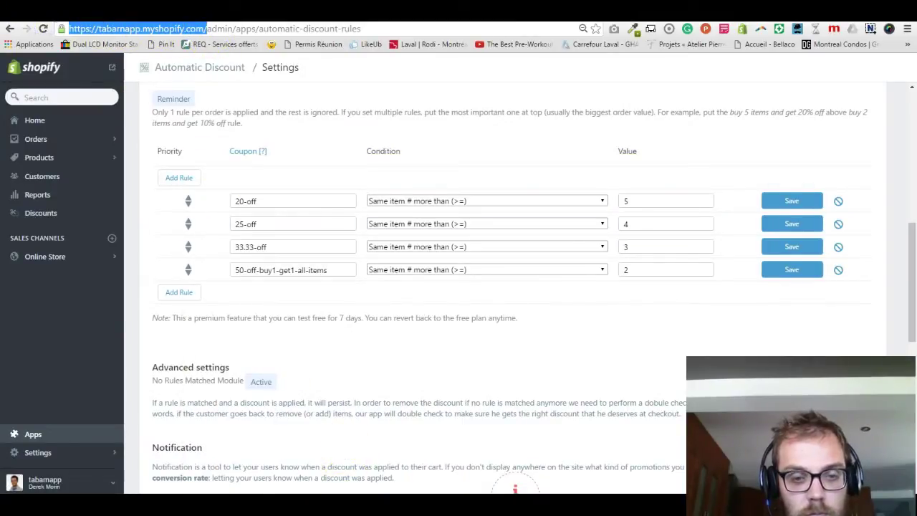
left_click(350, 448)
type("https://tabarnapp.myshopify.com")
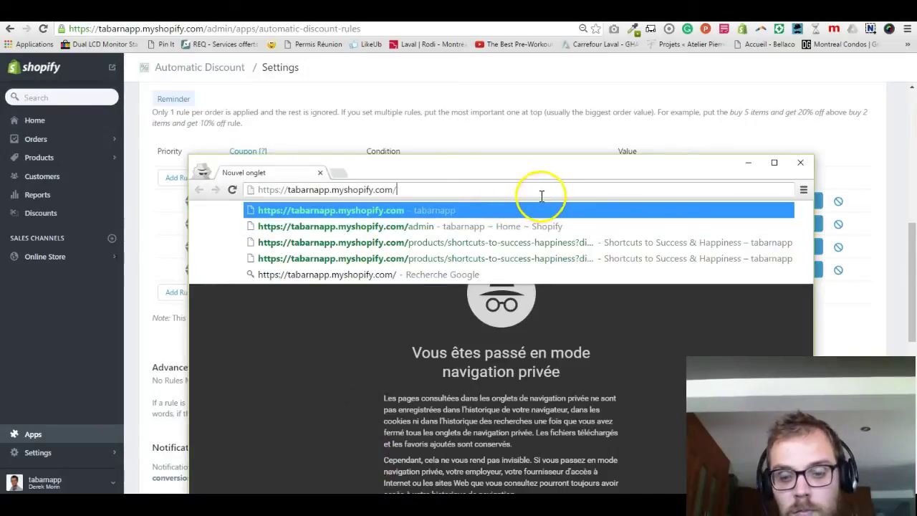
key("Return")
left_click(773, 162)
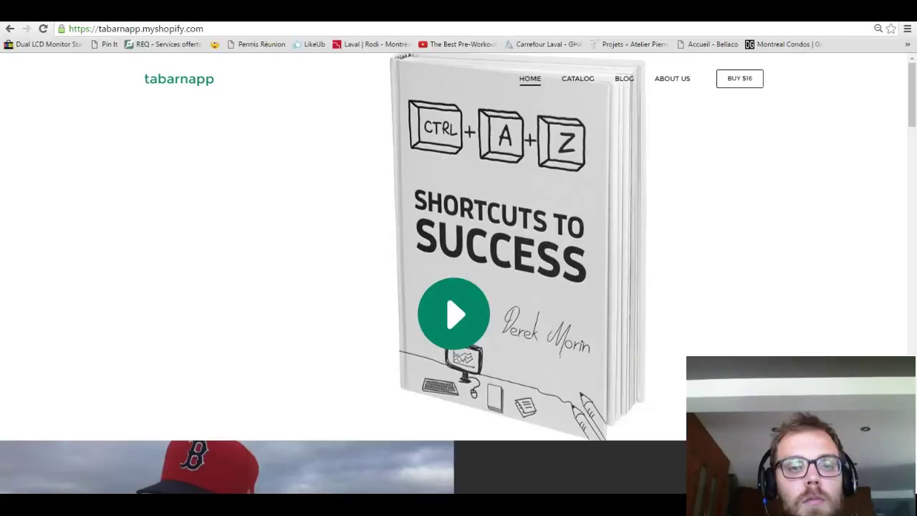
Set the quantity of Shortcuts to Success & Happiness on the store's home page to 2 and add it to the cart
scroll(592, 202, "down", 10)
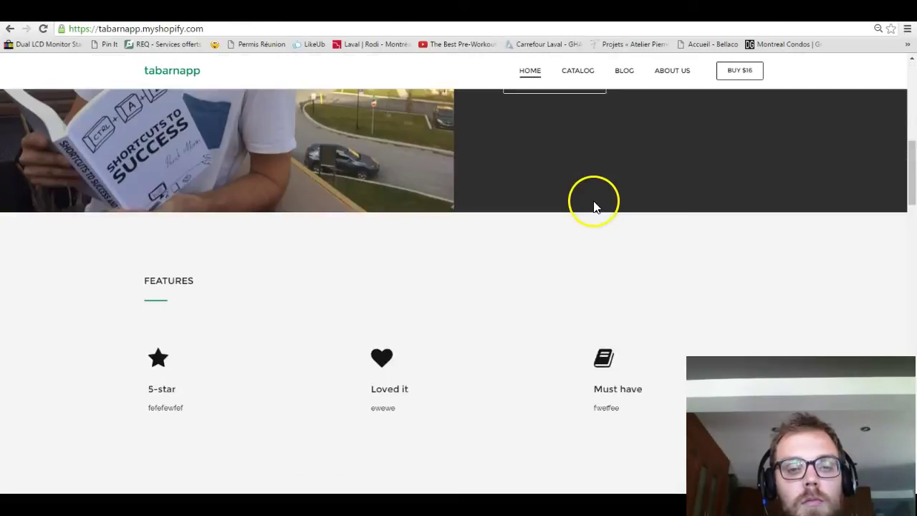
scroll(593, 206, "up", 3)
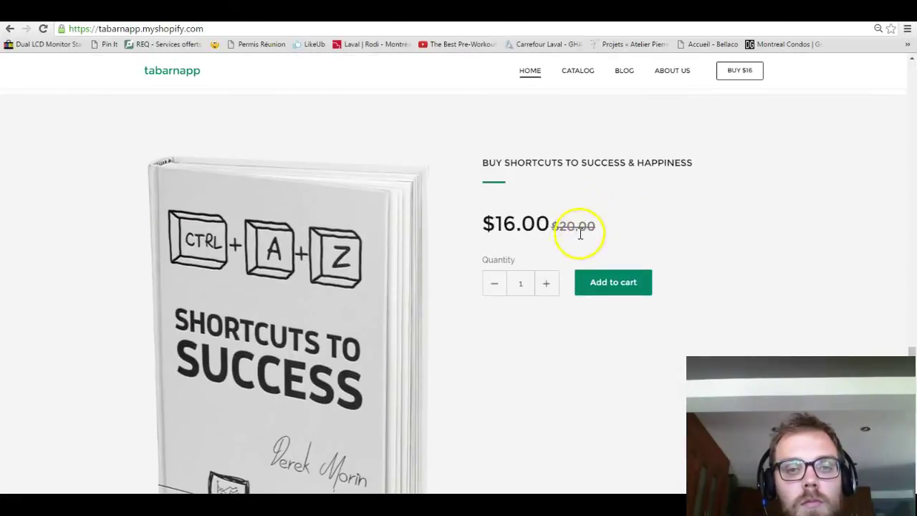
left_click(550, 286)
left_click(584, 285)
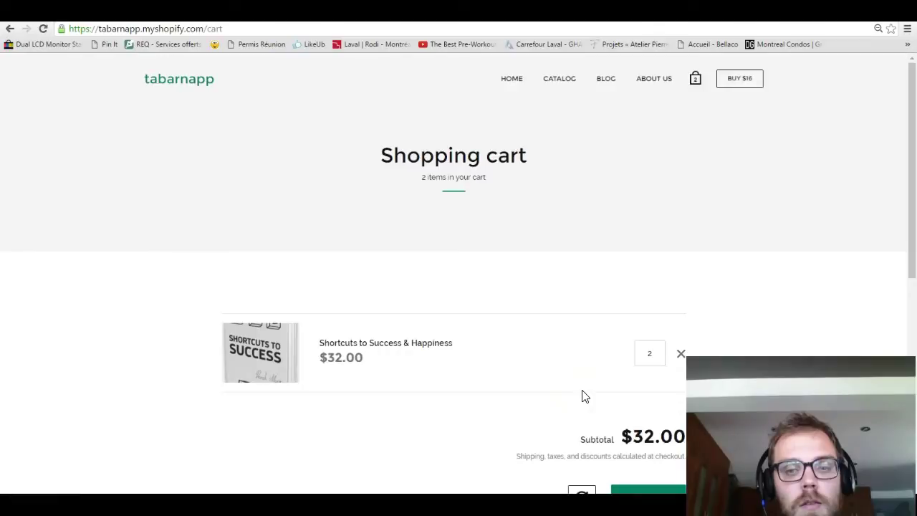
Update the cart with 2 items to trigger the automatic discount, and dismiss the discount notice
scroll(584, 396, "down", 2)
left_click(582, 385)
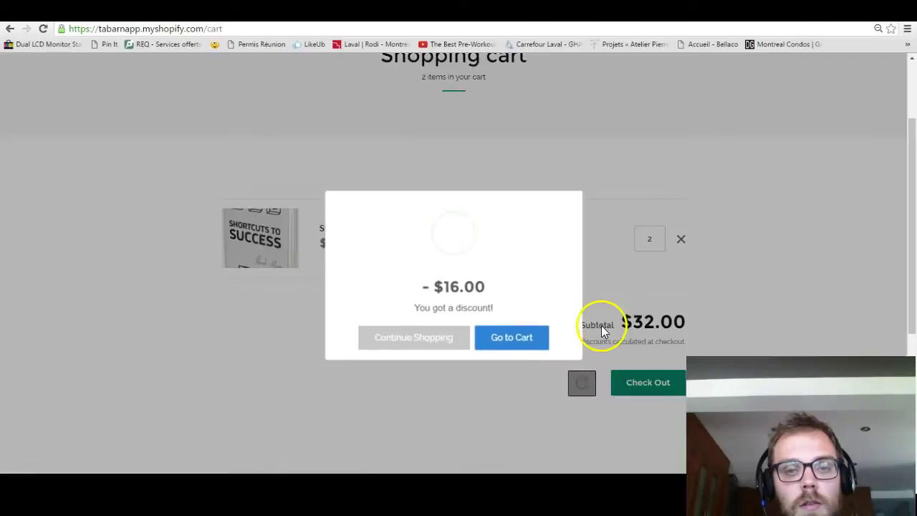
left_click(444, 348)
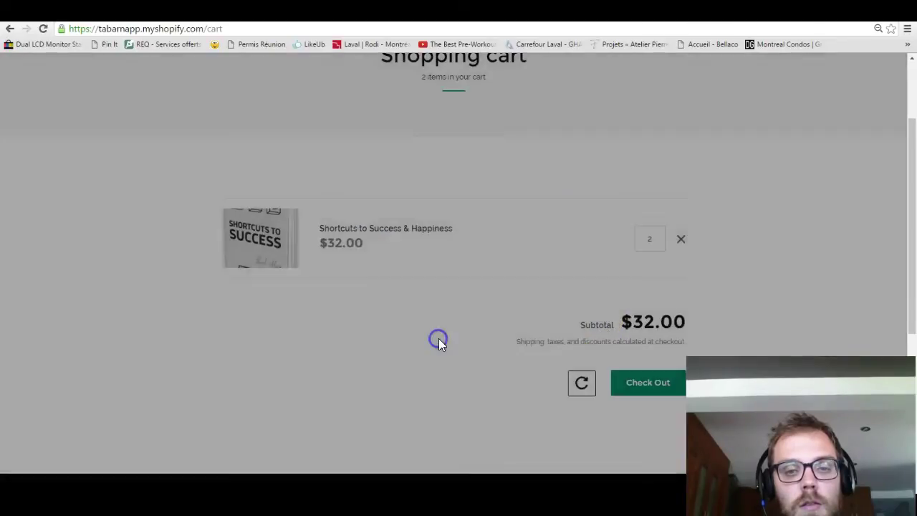
Change the cart quantity to 3, update the cart and dismiss the discount notice
left_click(642, 237)
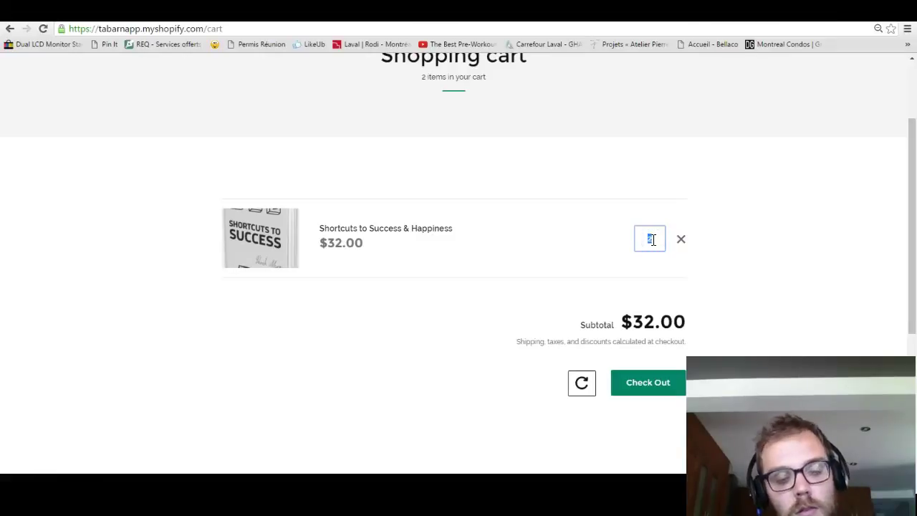
type("3")
left_click(582, 382)
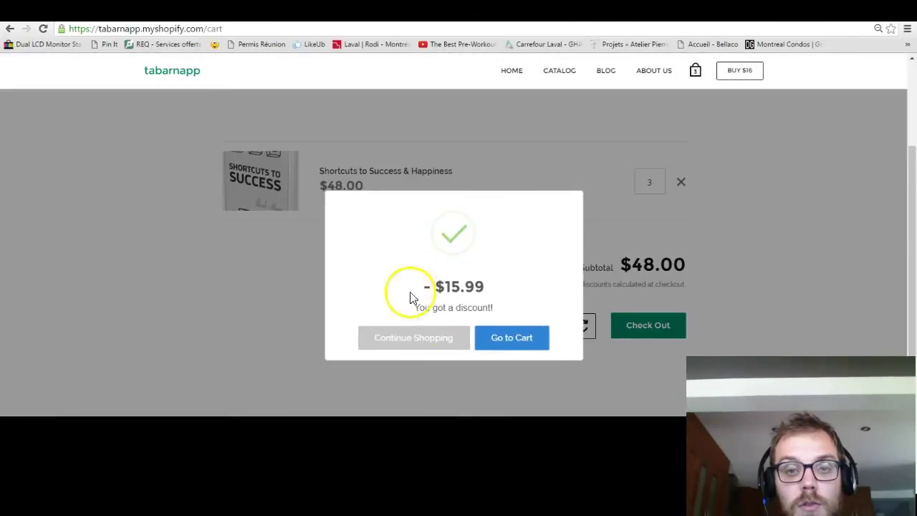
left_click(451, 338)
Raise the book's quantity to 4, update the cart, check the discount amount and dismiss the notice
double_click(650, 184)
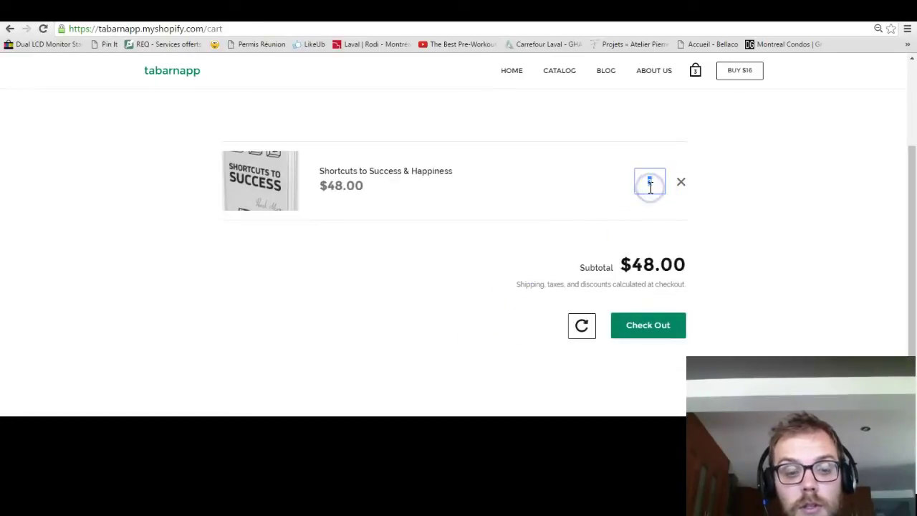
type("4")
left_click(582, 326)
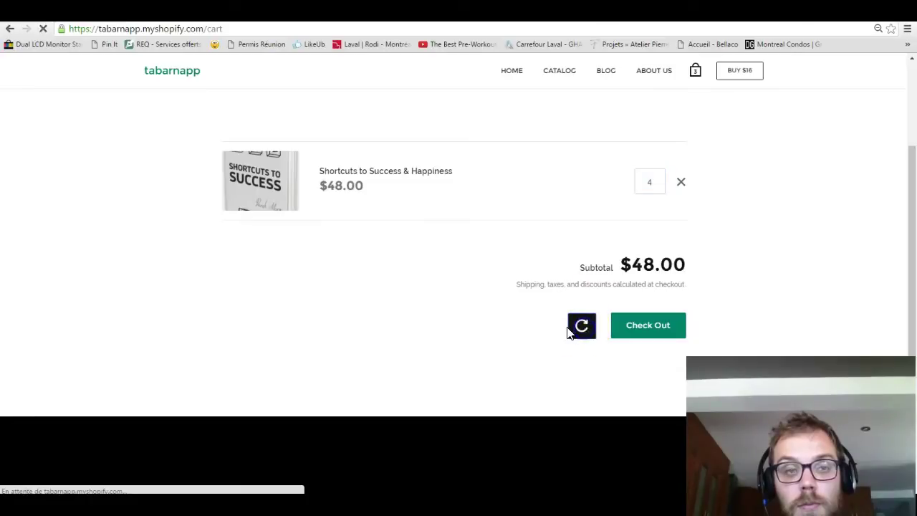
scroll(751, 250, "down", 1)
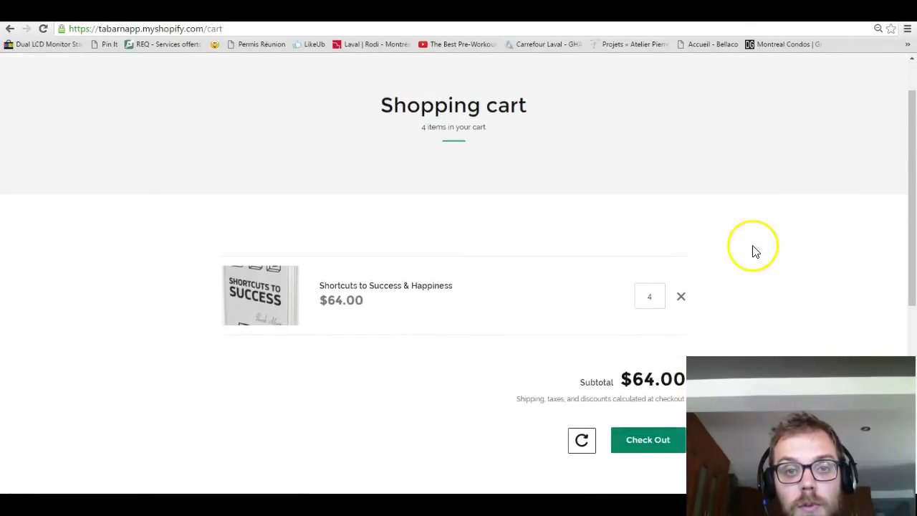
scroll(751, 250, "down", 2)
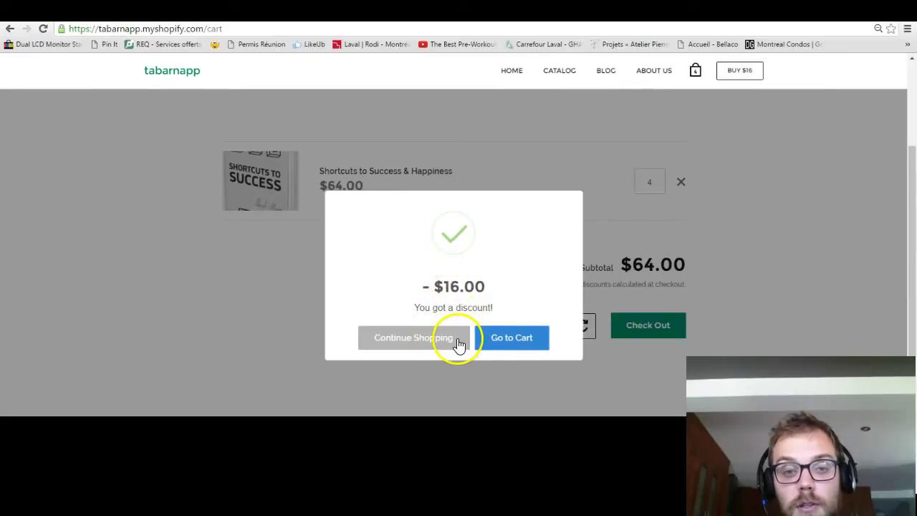
left_click_drag(449, 286, 477, 288)
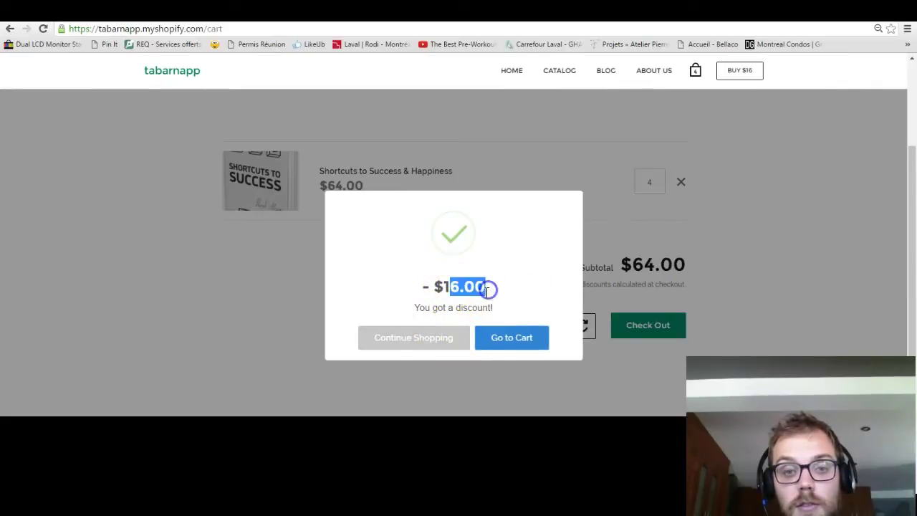
left_click(455, 328)
Raise the book's quantity to 5 and update the cart to trigger the 5-item discount
left_click(654, 183)
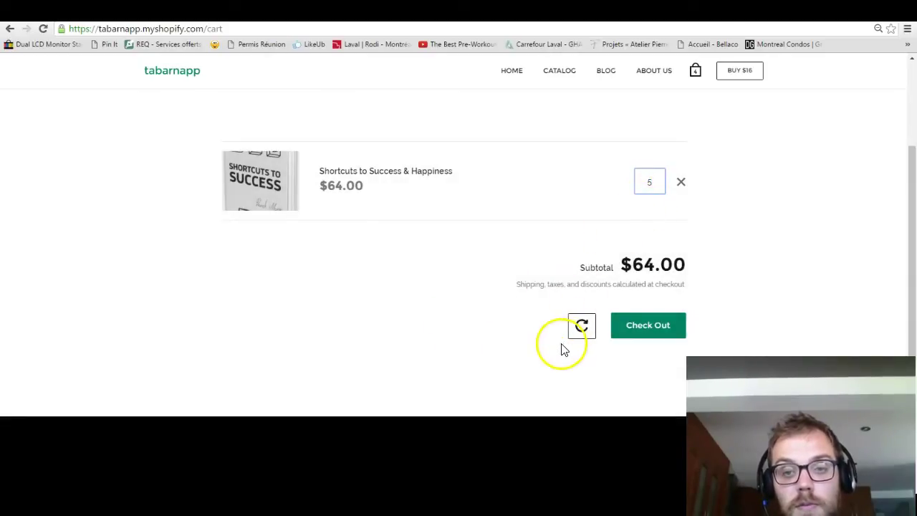
type("5")
left_click(583, 328)
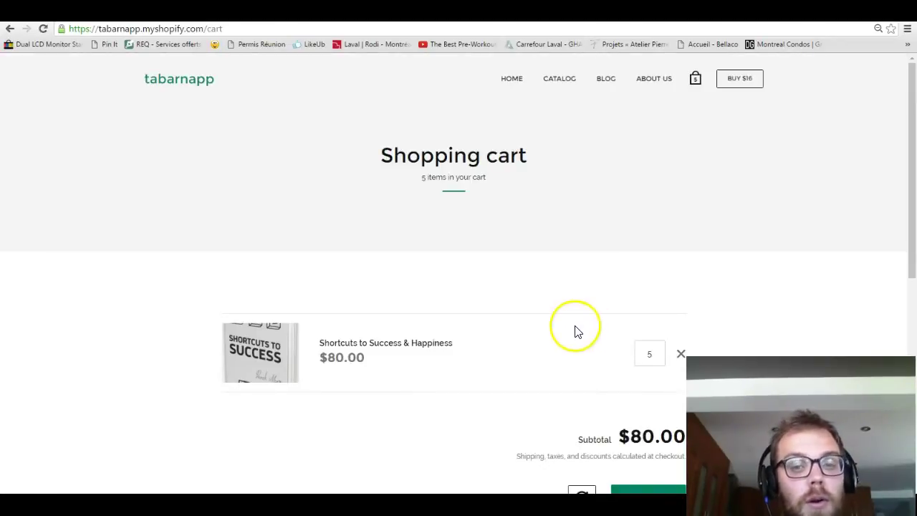
scroll(573, 330, "down", 2)
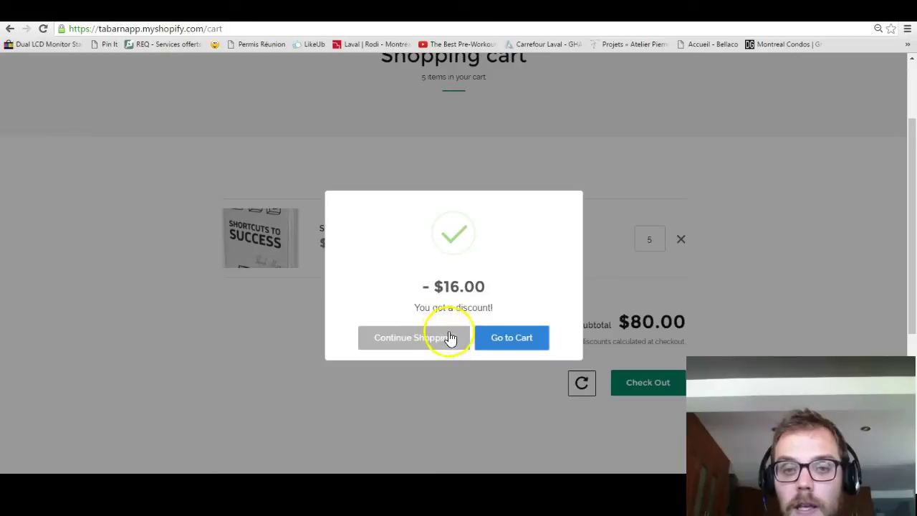
Go from the discount notice to the cart and proceed to checkout with the 5 items
left_click(506, 338)
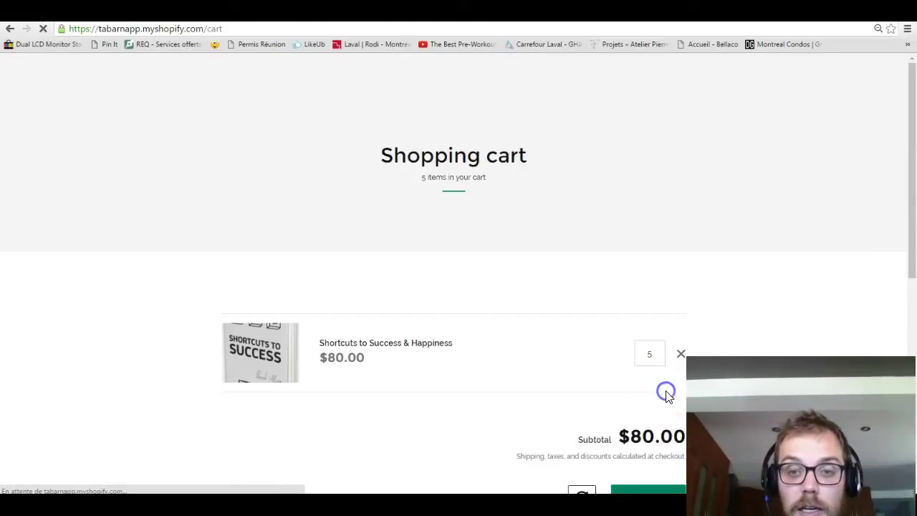
scroll(665, 389, "down", 3)
left_click(658, 269)
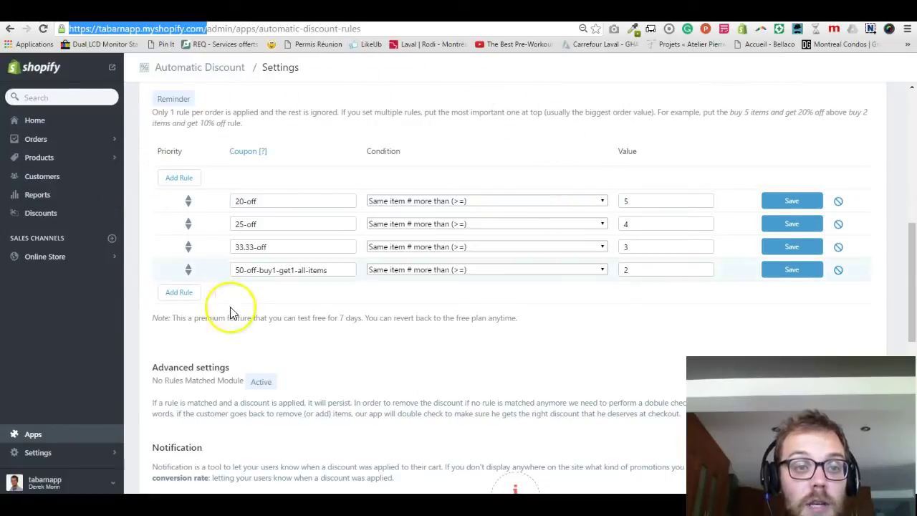
Review the No Rules Matched Module's activation state and cost note in the advanced settings
scroll(365, 315, "down", 5)
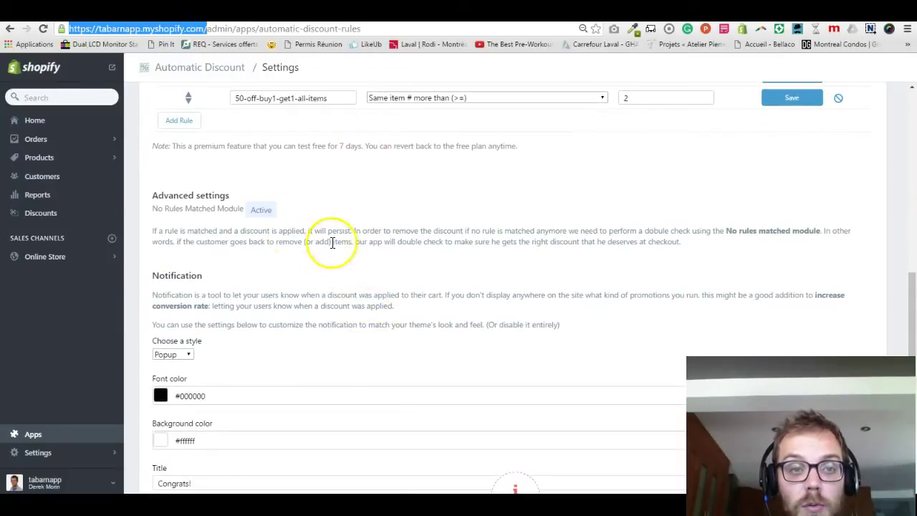
left_click(154, 210)
left_click_drag(154, 210, 272, 211)
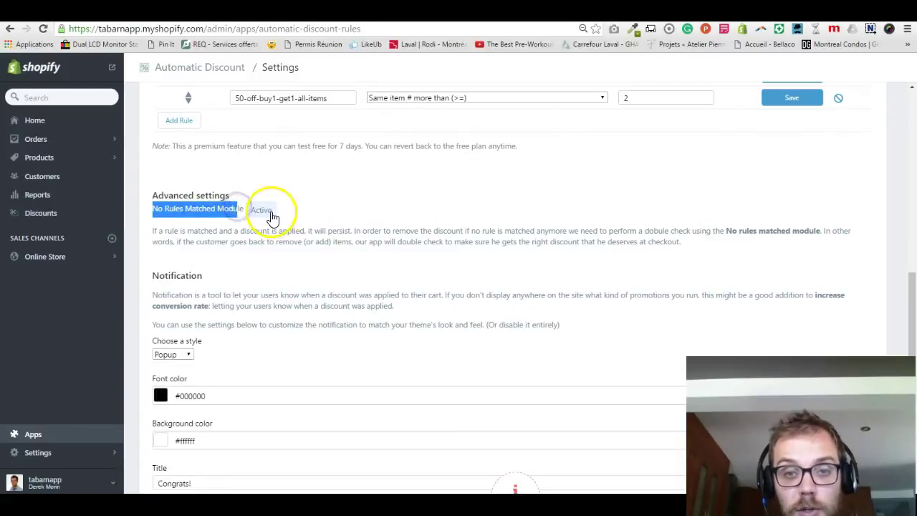
left_click(270, 210)
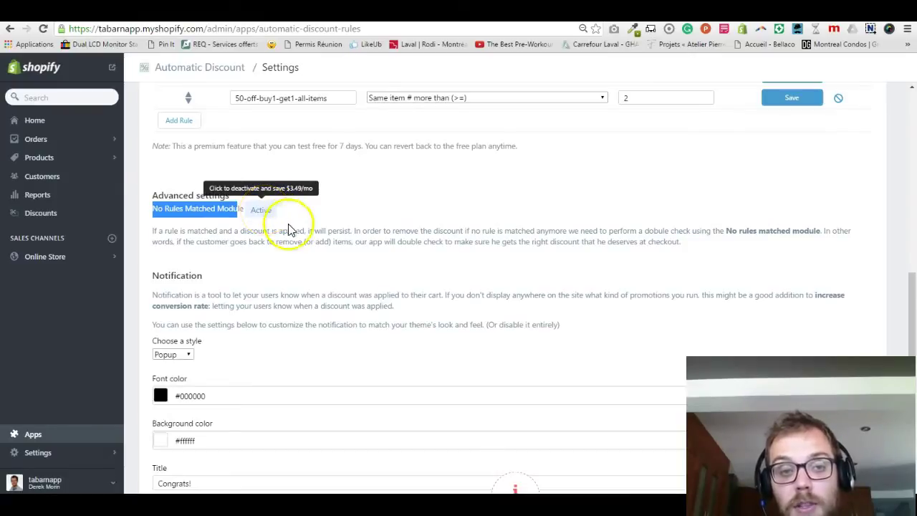
left_click(292, 229)
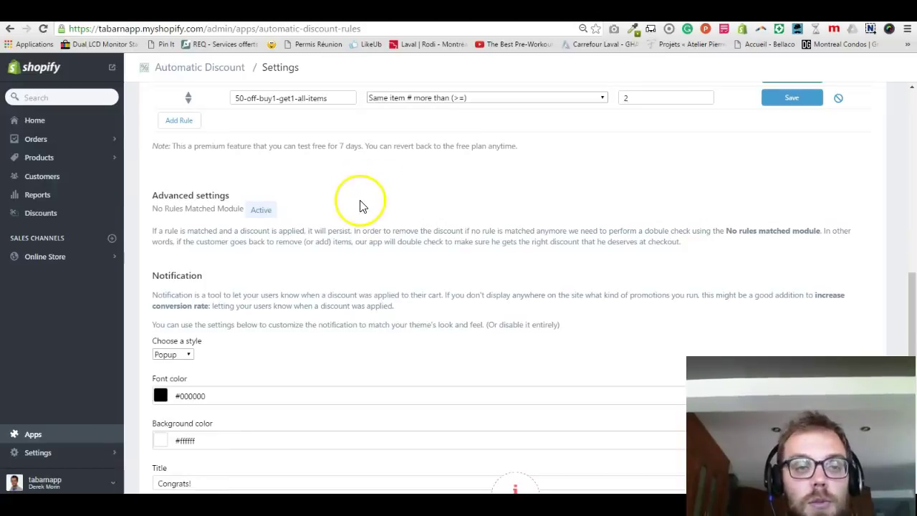
Choose Bar as the style of the discount notification
scroll(373, 227, "down", 1)
scroll(373, 227, "down", 6)
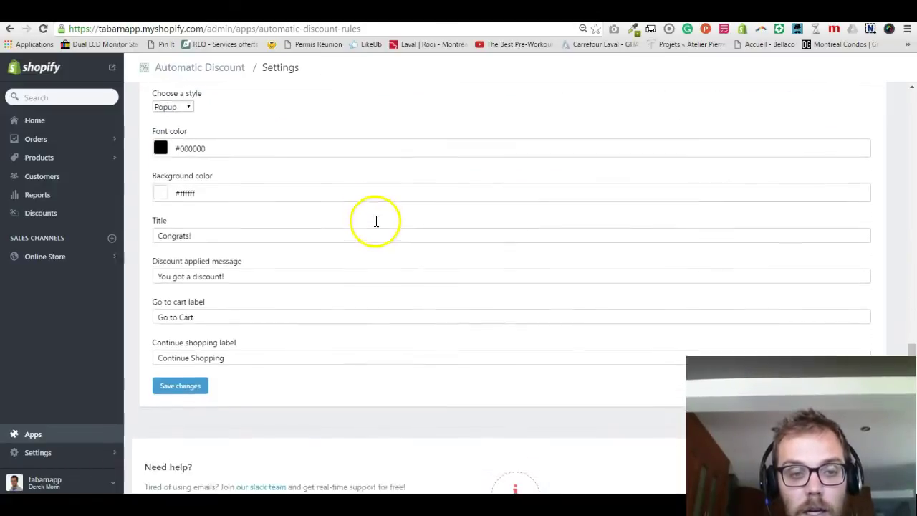
scroll(377, 227, "down", 15)
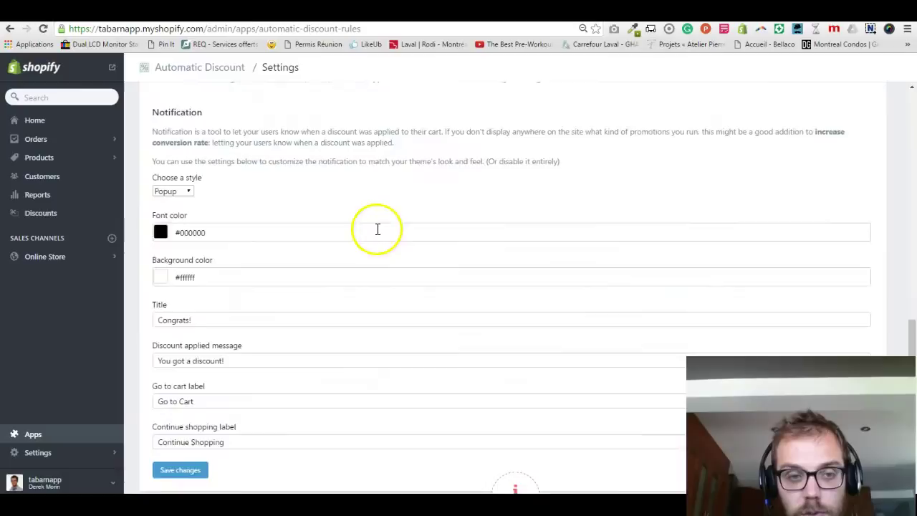
scroll(374, 238, "up", 1)
scroll(375, 236, "up", 10)
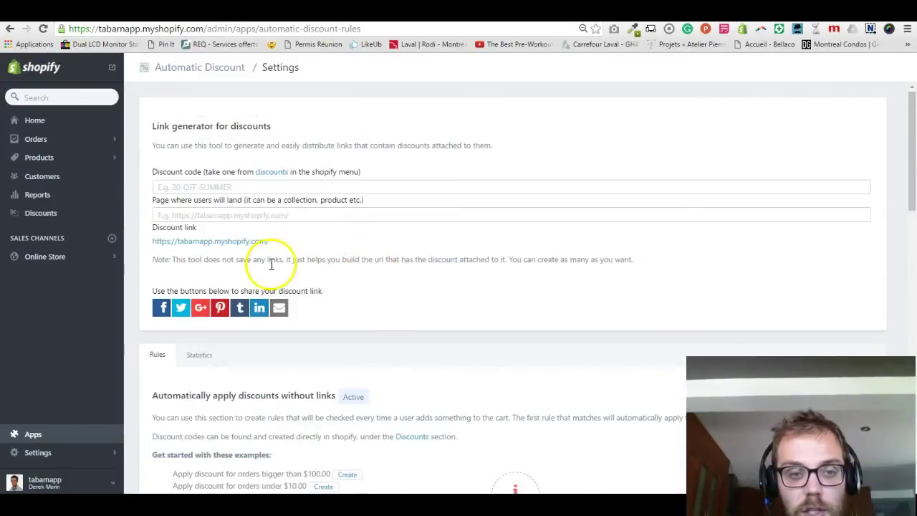
scroll(266, 262, "down", 10)
left_click(183, 141)
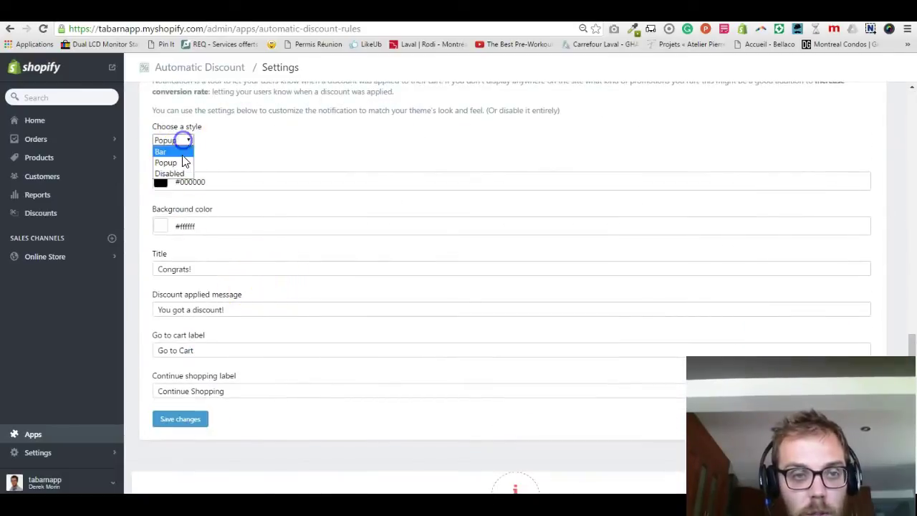
left_click(180, 152)
scroll(301, 164, "up", 3)
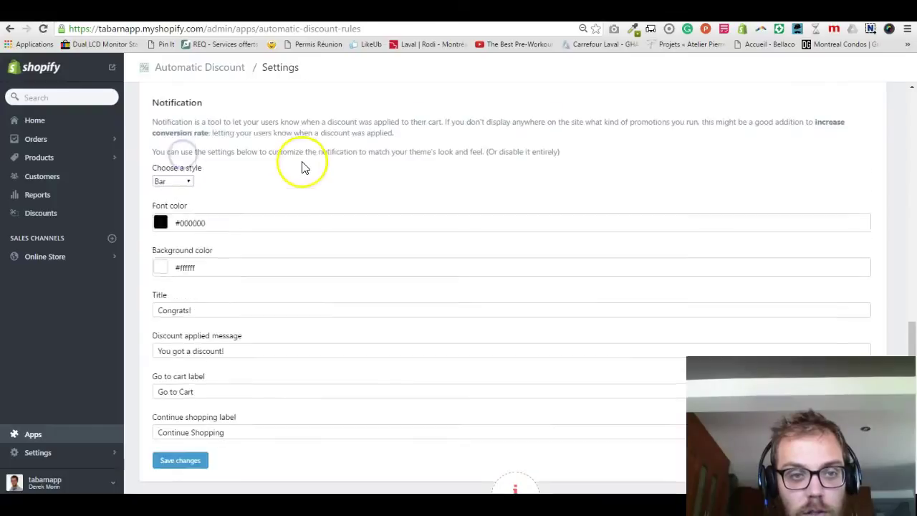
scroll(185, 294, "down", 2)
Check the weekly statistics of applied automatic discounts and return to the discount rules list
scroll(246, 394, "up", 7)
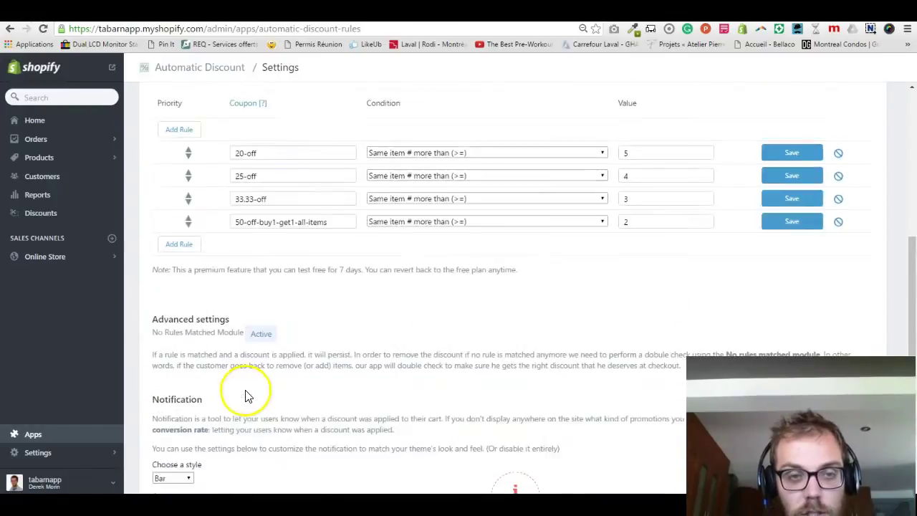
scroll(232, 296, "down", 5)
scroll(225, 287, "up", 8)
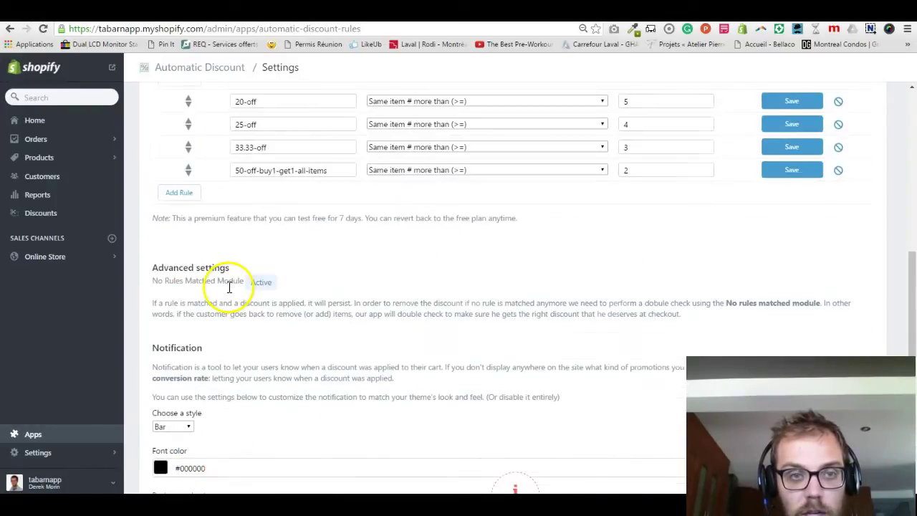
scroll(228, 292, "up", 2)
left_click(201, 199)
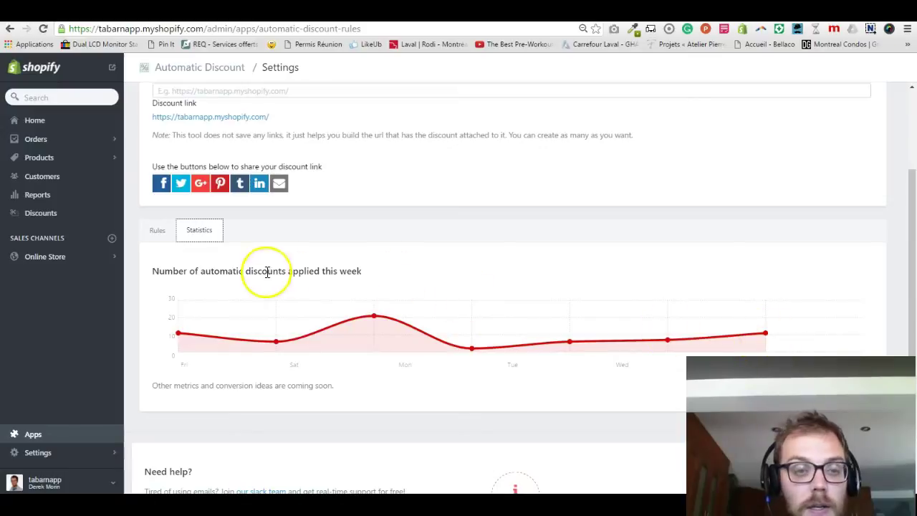
left_click(159, 232)
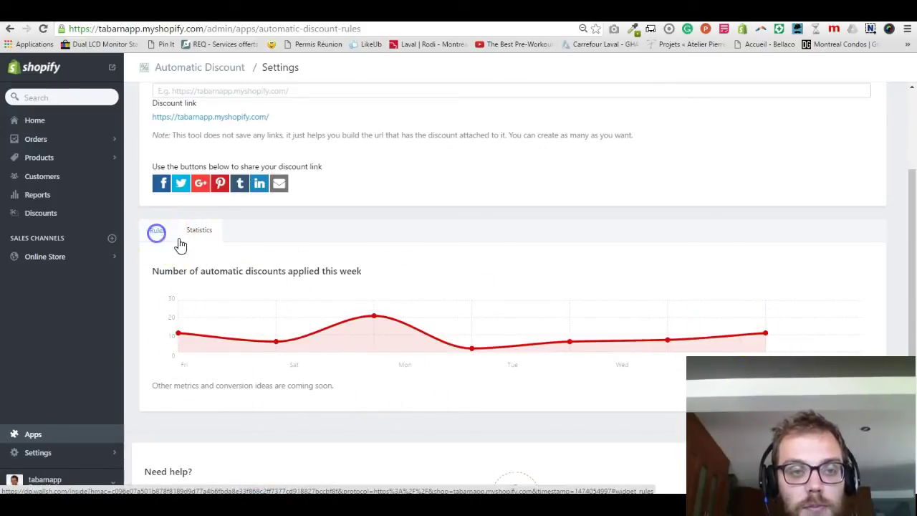
scroll(269, 292, "down", 3)
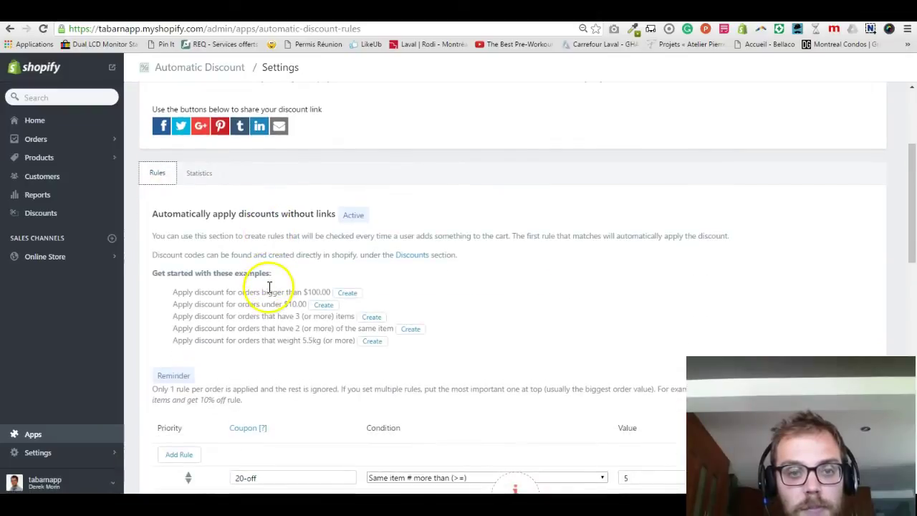
scroll(268, 292, "down", 1)
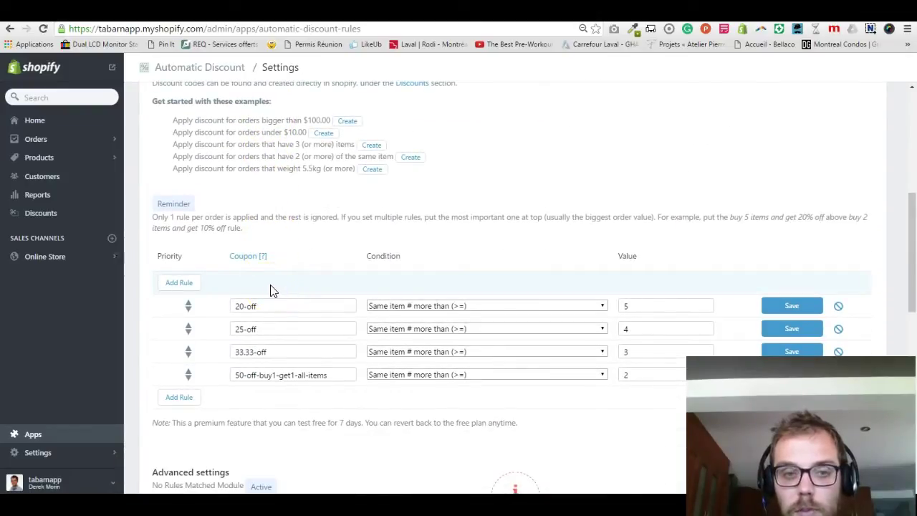
Examine the rules' item values and the condition options available for the rule with value 1
left_click(324, 286)
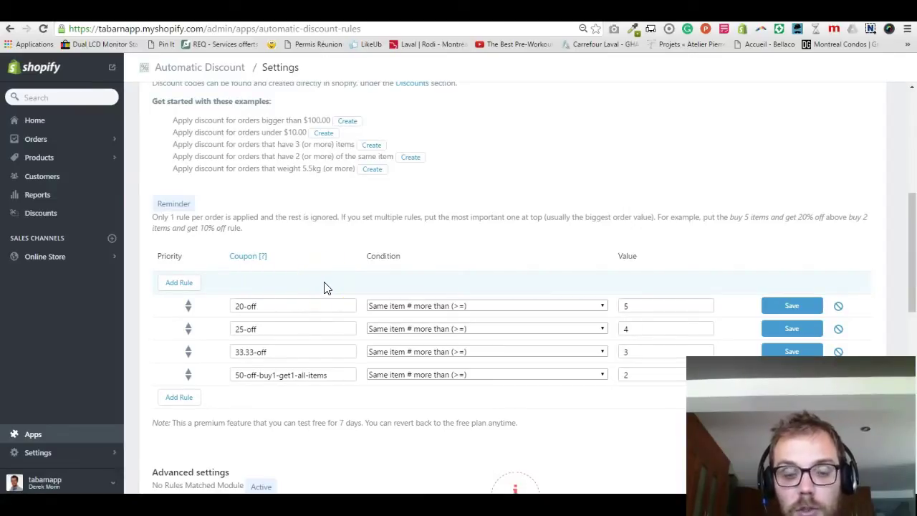
left_click(336, 291)
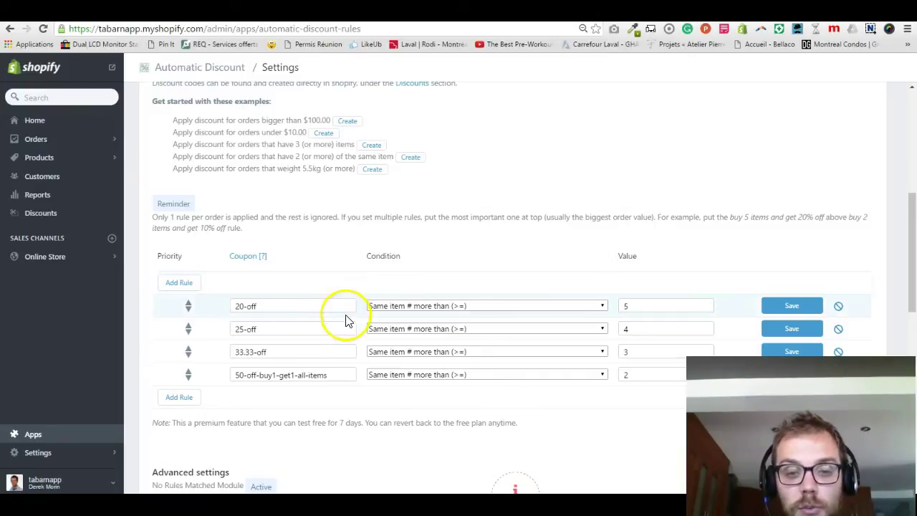
left_click(652, 311)
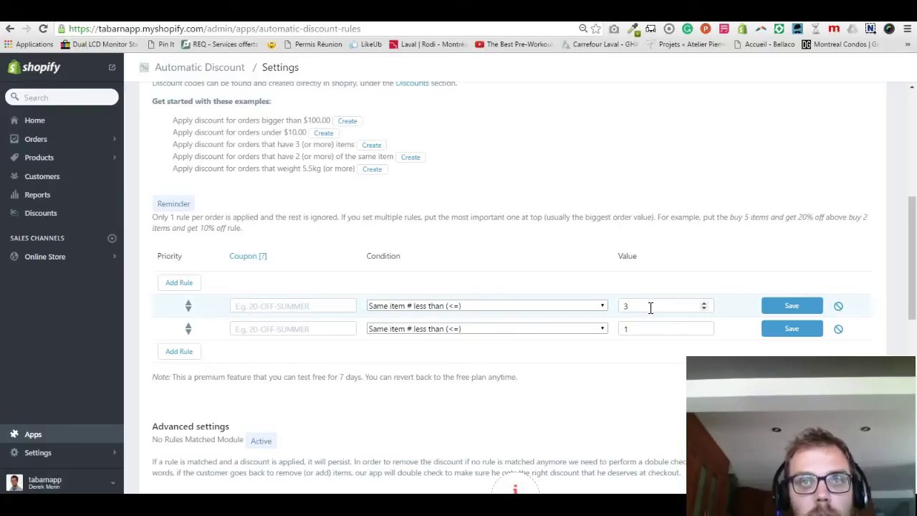
left_click(651, 307)
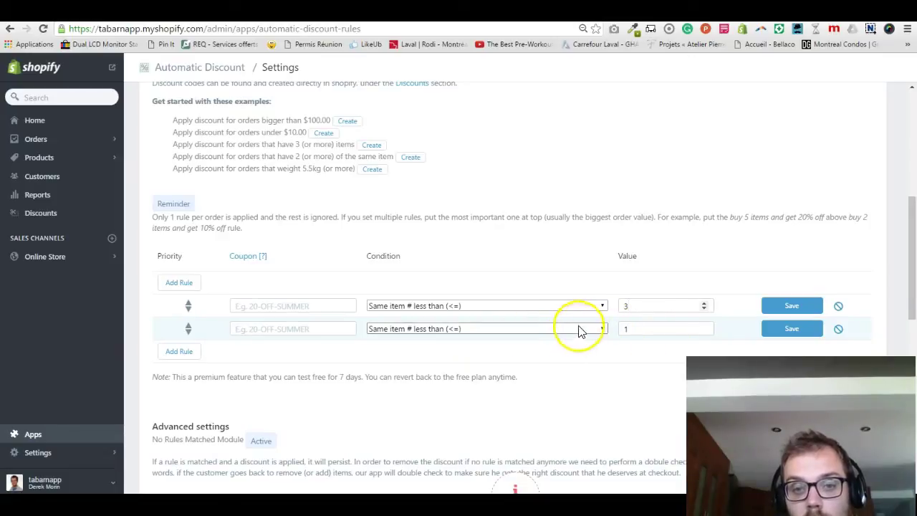
double_click(628, 305)
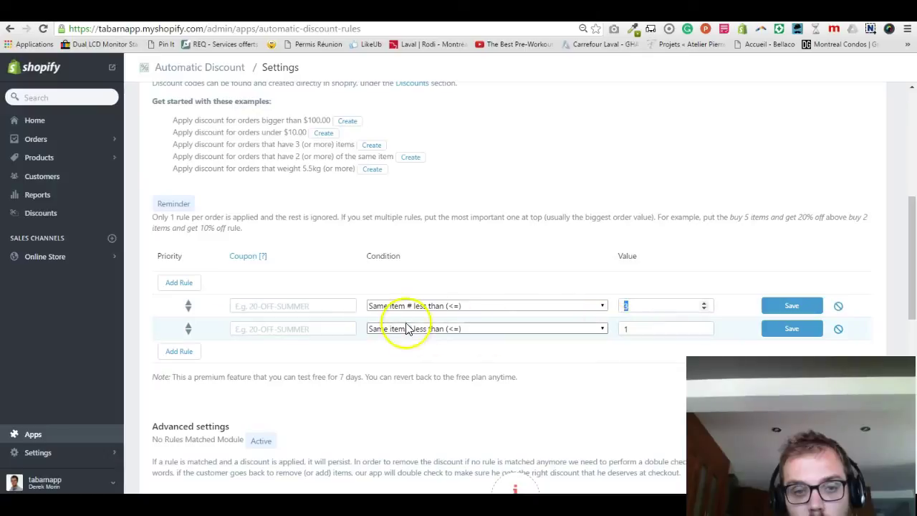
left_click(474, 328)
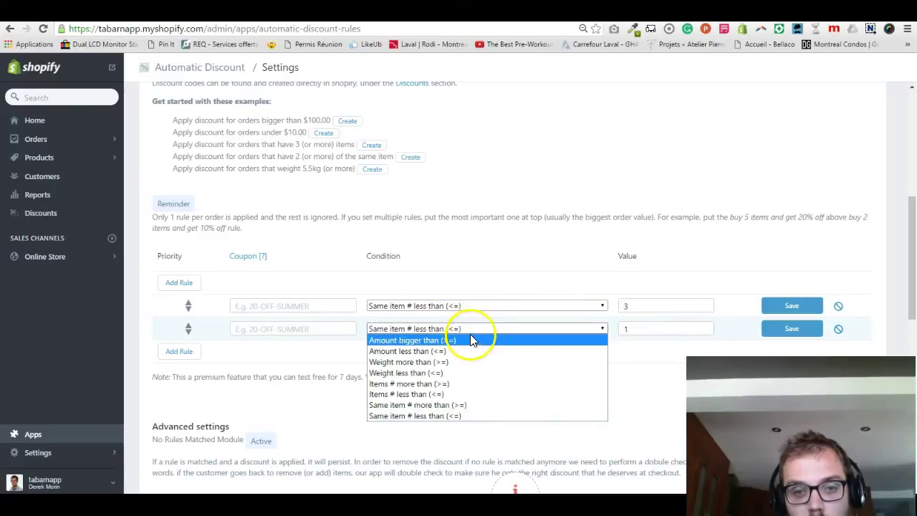
left_click(629, 327)
left_click(546, 329)
left_click(546, 329)
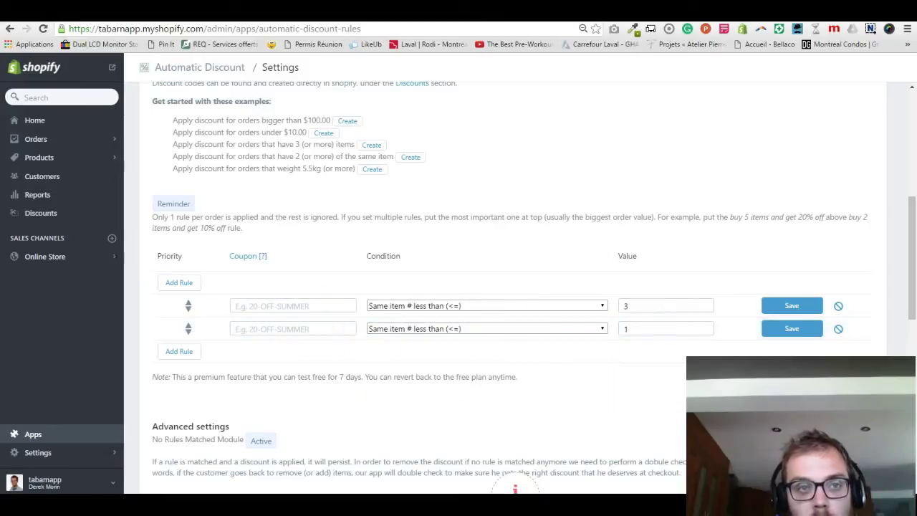
Copy the discount code buy-another-one-and-get-it-for-free from the store's discounts into the coupon of the rule with value 1
left_click(10, 28)
left_click(357, 179)
left_click_drag(355, 188, 191, 195)
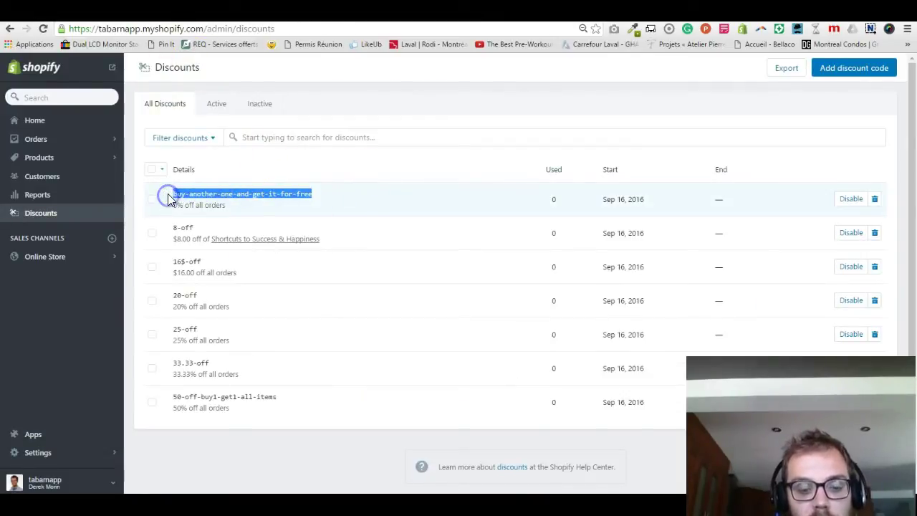
key("alt+Right")
left_click(280, 326)
key("ctrl+v")
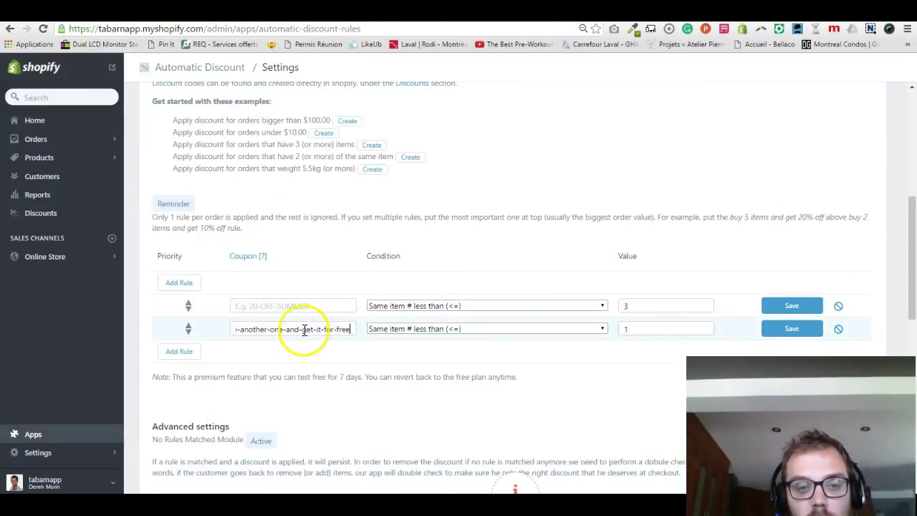
Try to reword the "it" part of the coupon name in the rule with value 1
left_click_drag(313, 328, 351, 325)
left_click(316, 329)
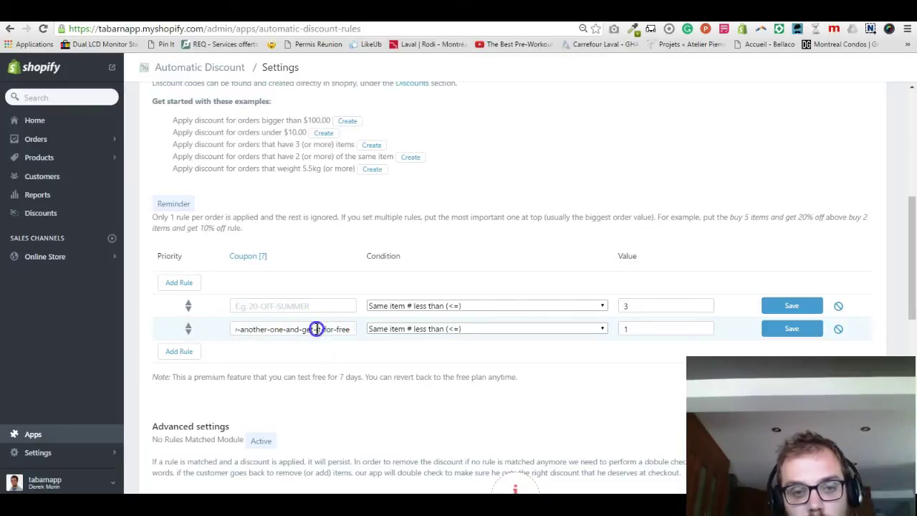
key("BackSpace")
key("BackSpace")
type("a-")
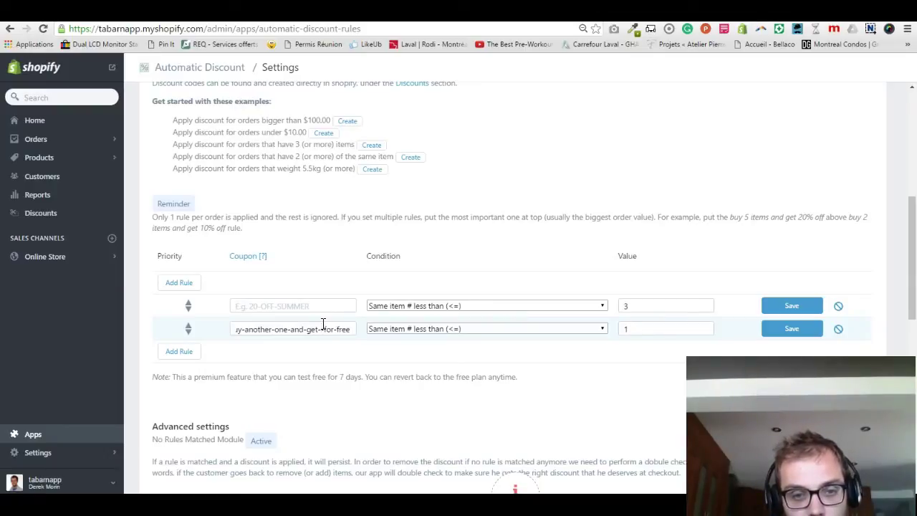
Delete the discount code buy-another-one-and-get-it-for-free from the store's discounts
left_click(41, 213)
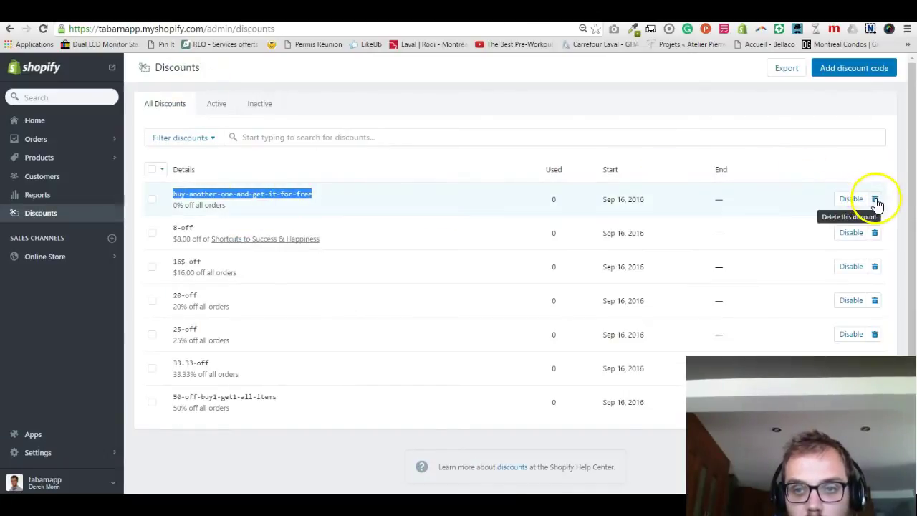
left_click(873, 200)
left_click(586, 197)
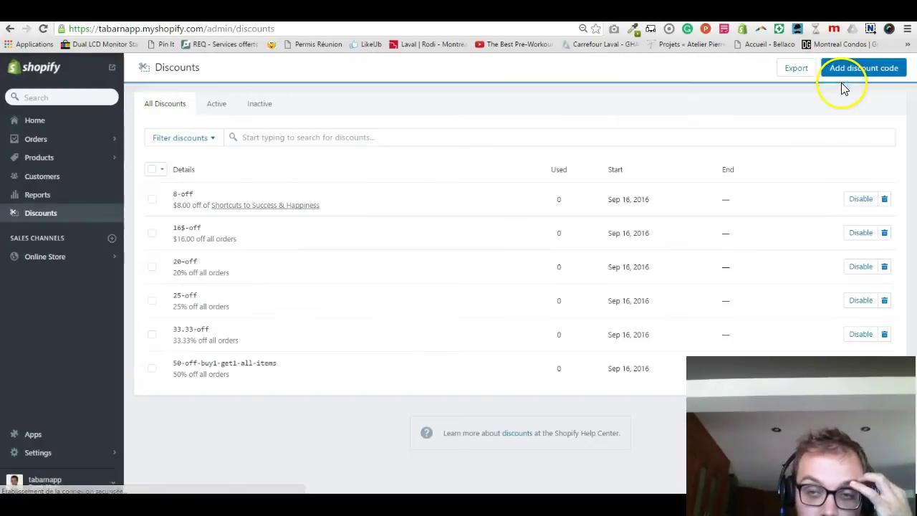
Start a new discount code named buy-2-get-1-free
left_click(845, 72)
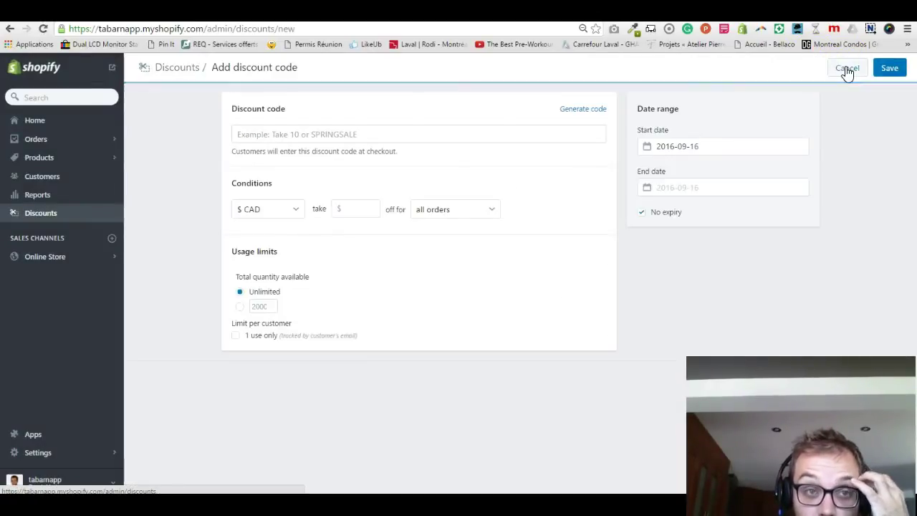
left_click(406, 132)
type("buy-2-get-1-free")
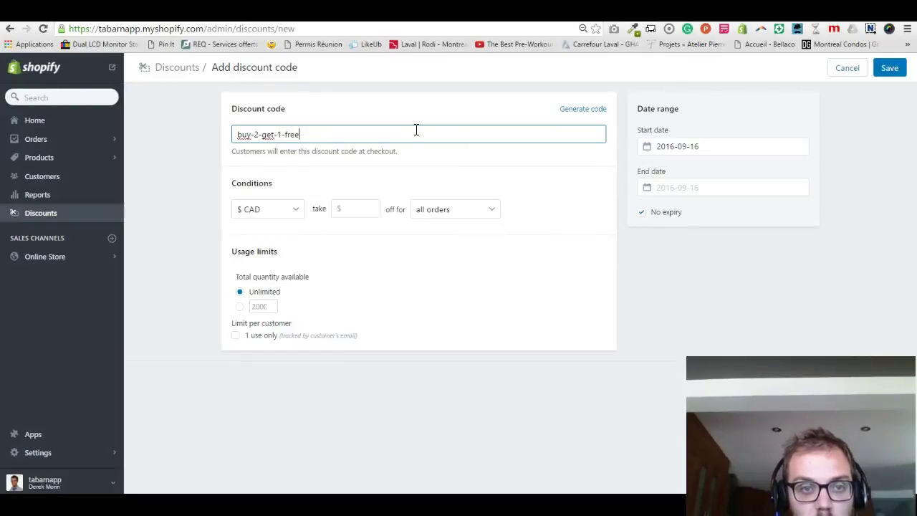
left_click(292, 209)
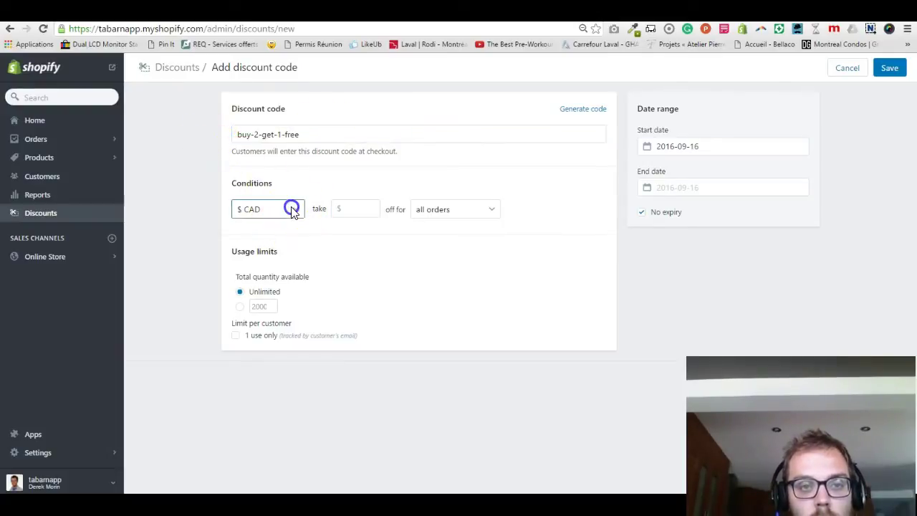
left_click(291, 211)
Rename the new discount code as buy-another-one-and-get-1-free
left_click(259, 136)
double_click(261, 135)
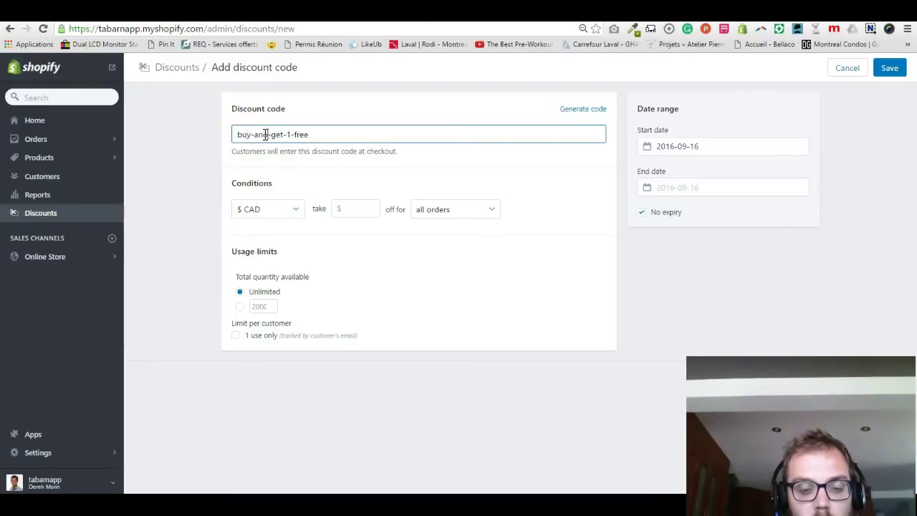
type("another-one")
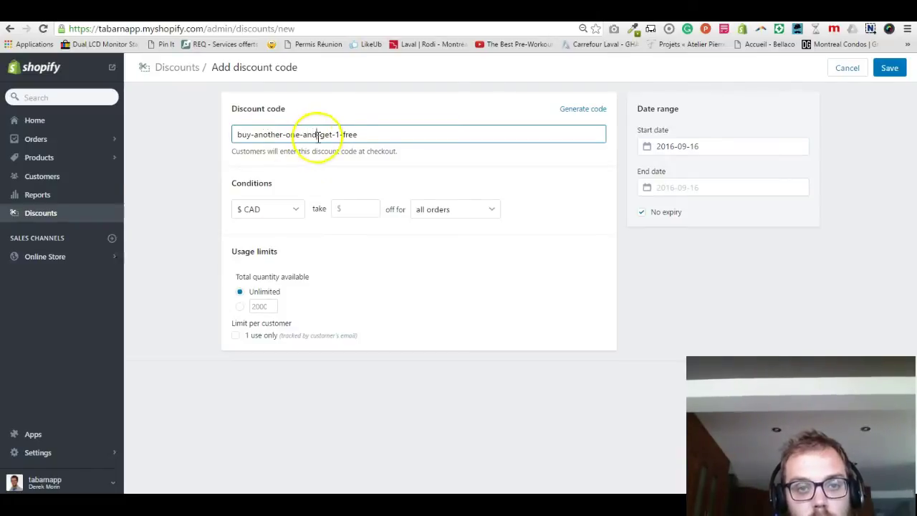
left_click(340, 134)
Make the new code a percentage discount that takes 0% off all orders
left_click(354, 209)
left_click(296, 209)
left_click(290, 235)
left_click(344, 209)
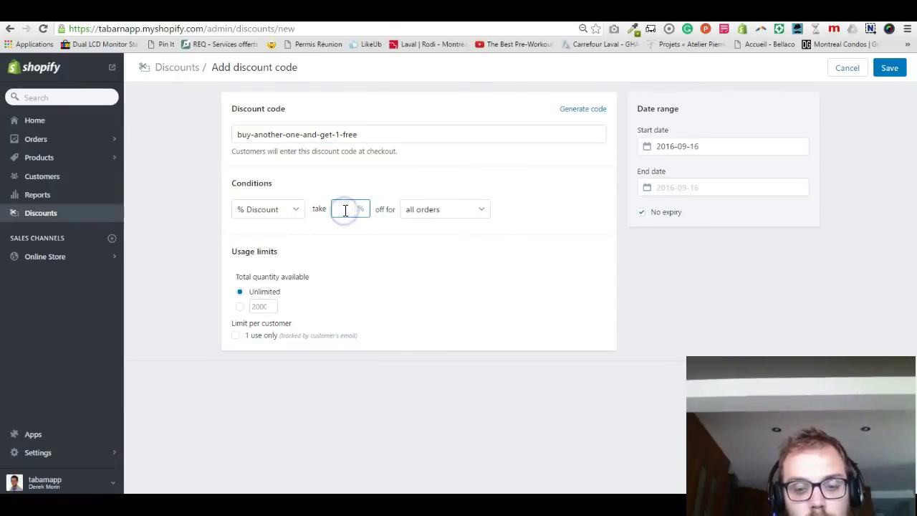
left_click(455, 258)
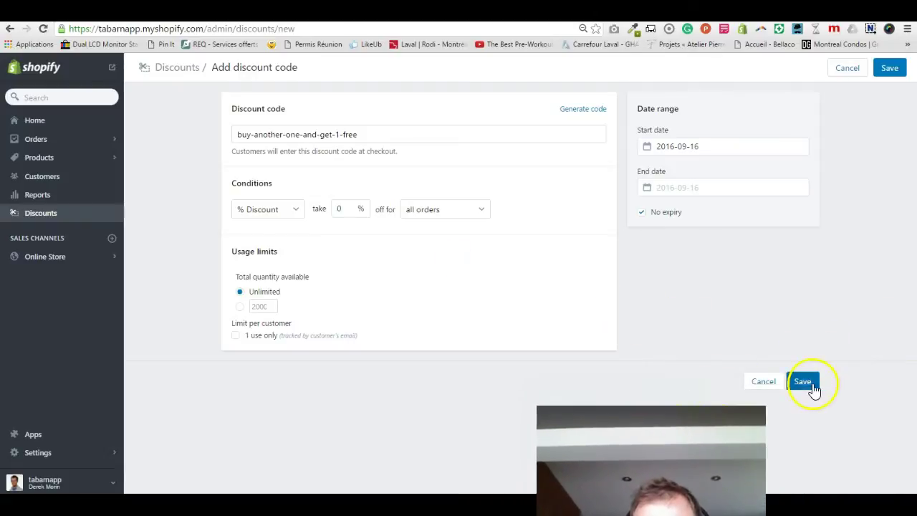
Save the new discount code and set buy-another-one-and-get-1-free as the coupon of the rule with value 1
left_click(804, 381)
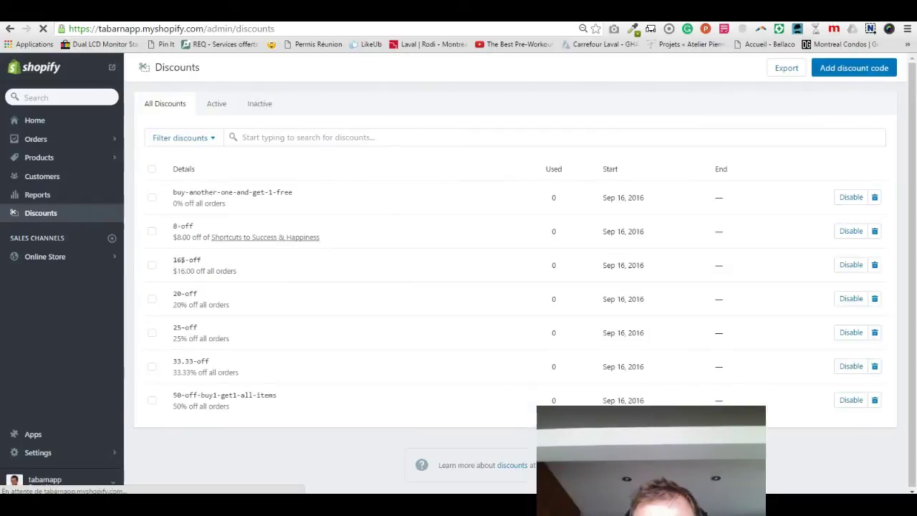
left_click_drag(304, 199, 170, 196)
key("ctrl+c")
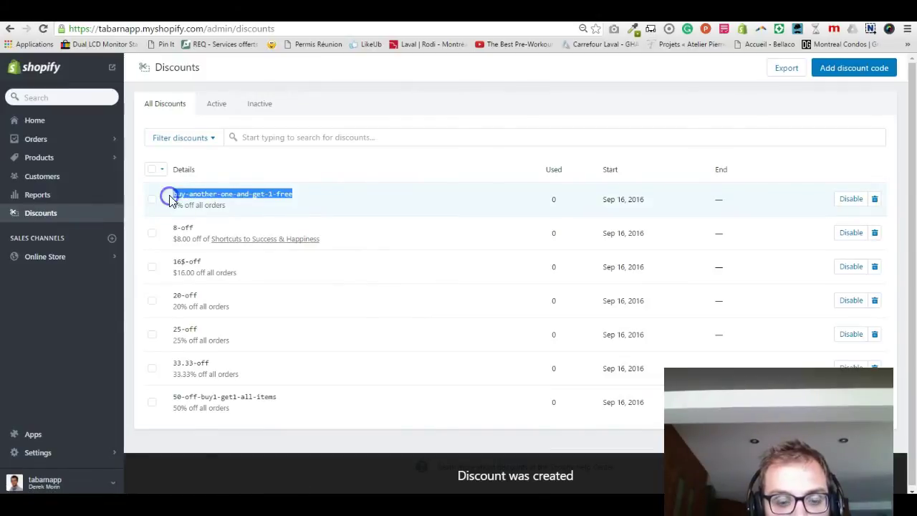
key("ctrl+Tab")
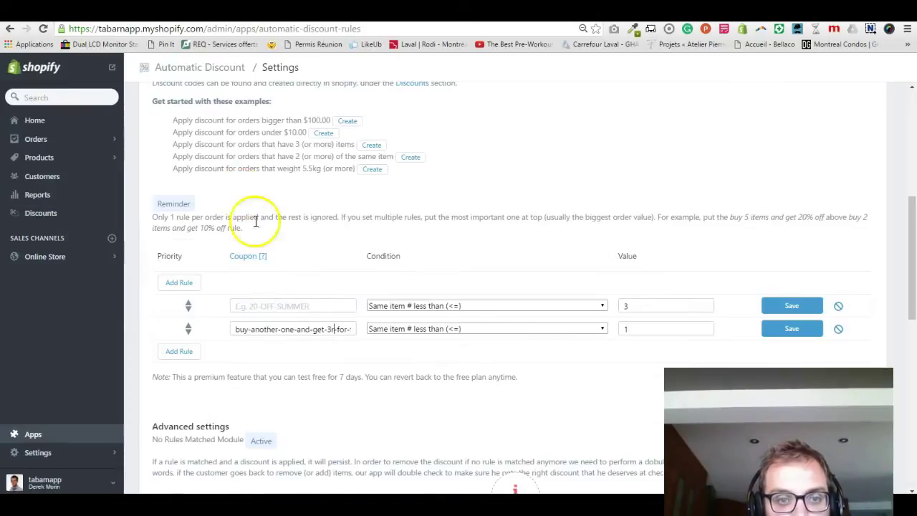
triple_click(304, 329)
key("ctrl+v")
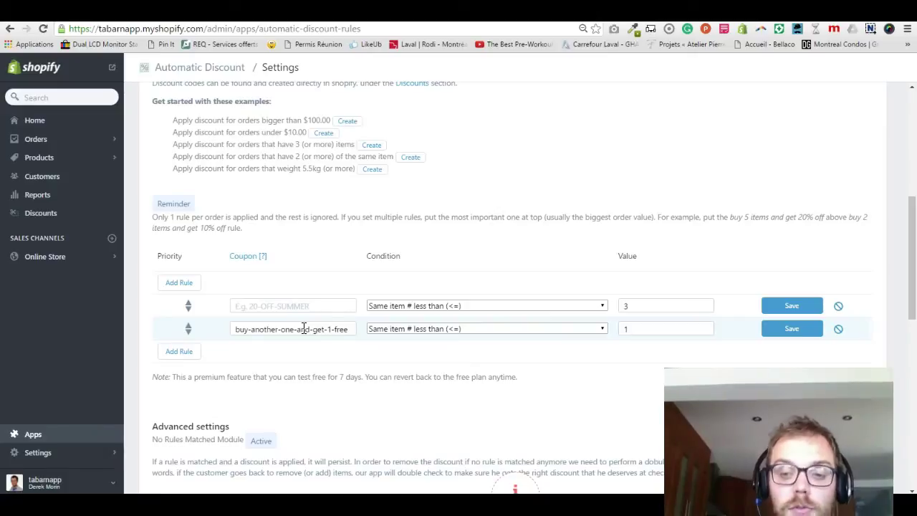
Set the rule without a coupon to the condition Same item # more than (>=) with value 2
double_click(654, 305)
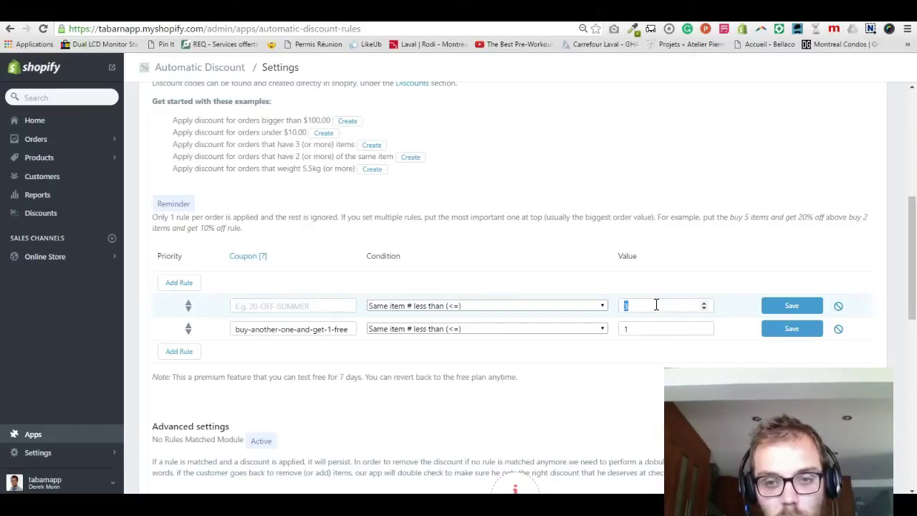
type("2")
left_click(592, 303)
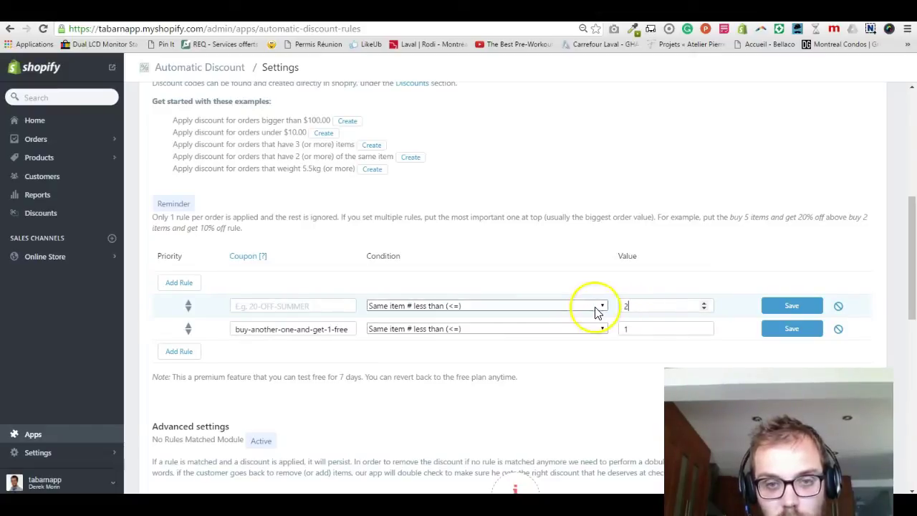
left_click(561, 385)
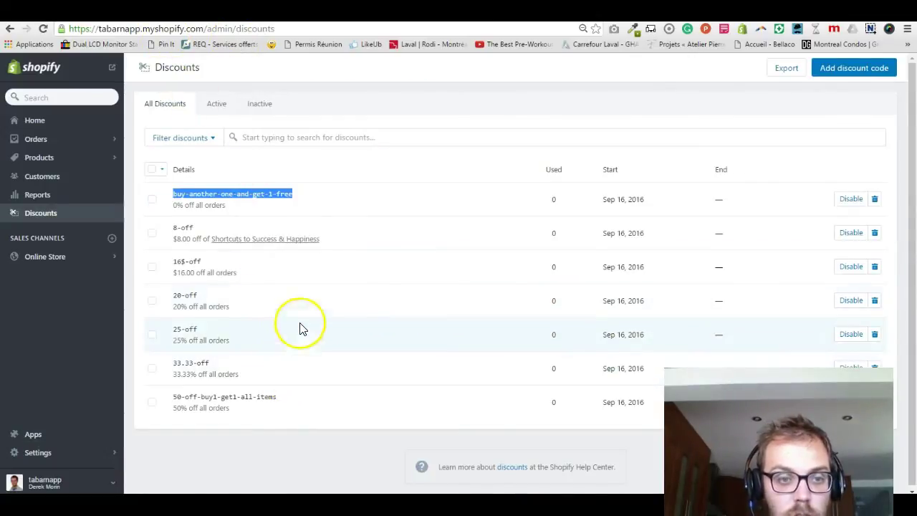
Review the 16$-off, 8-off and buy-another-one-and-get-1-free codes in the store's discounts list
left_click_drag(237, 263, 175, 260)
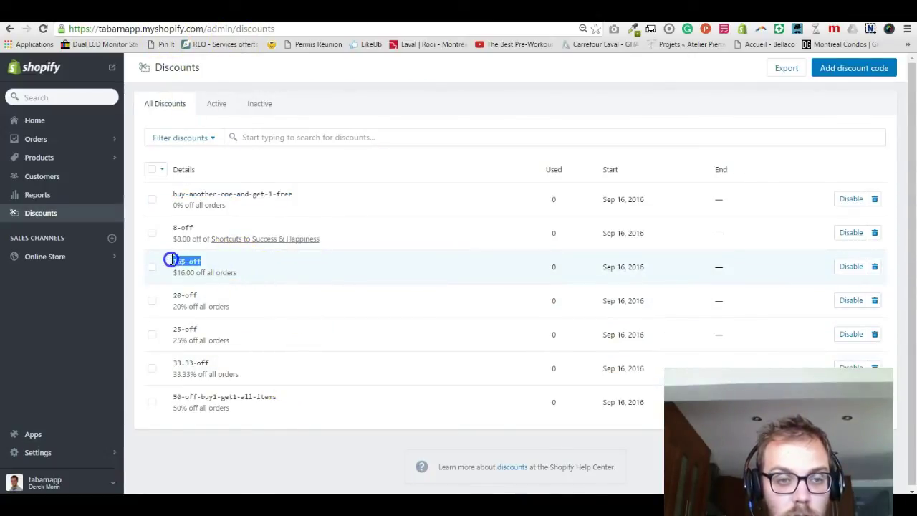
left_click(188, 226)
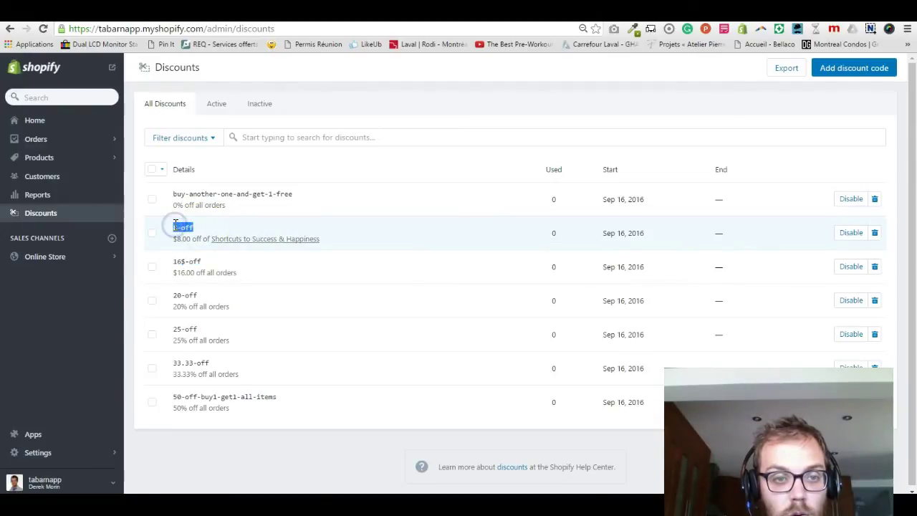
left_click_drag(181, 225, 209, 272)
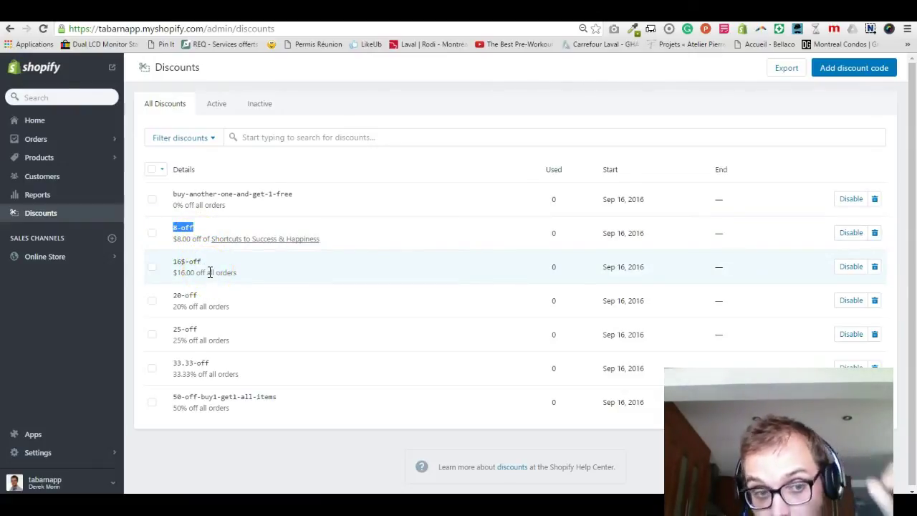
left_click_drag(222, 241, 326, 245)
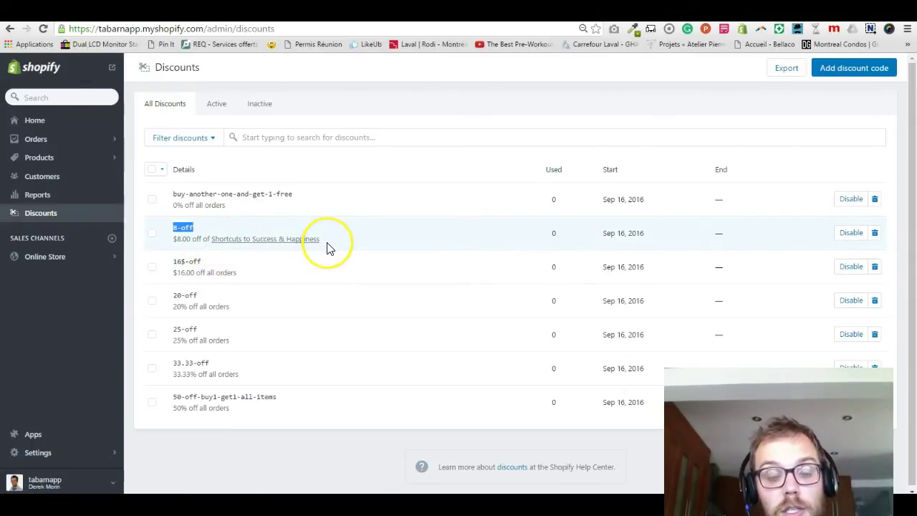
left_click(331, 245)
left_click(203, 230)
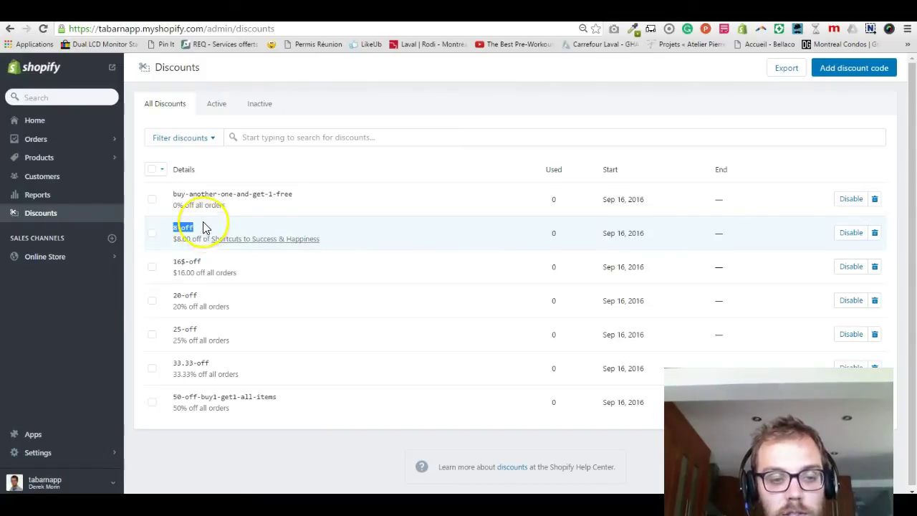
left_click(204, 192)
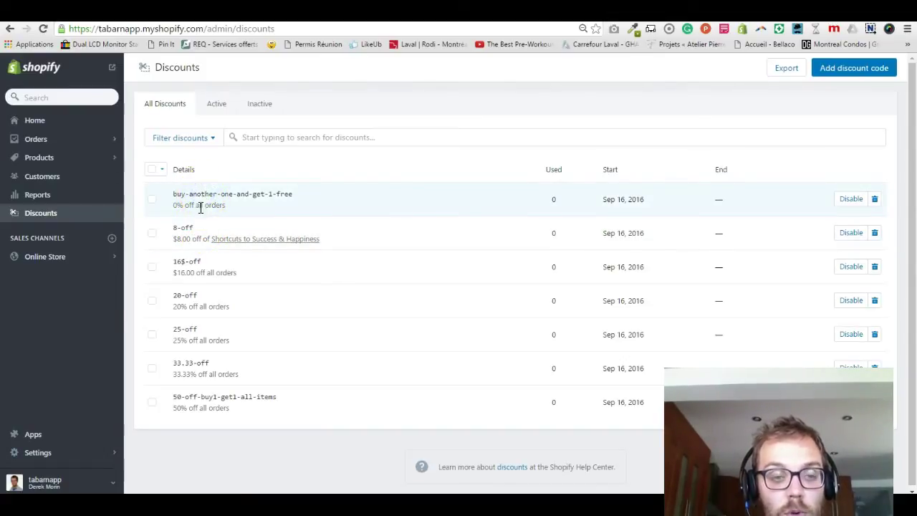
Copy the 33.33-off code into the coupon of the Same item # more than (>=) 2 rule and save that rule
left_click_drag(214, 363, 174, 364)
key("ctrl+c")
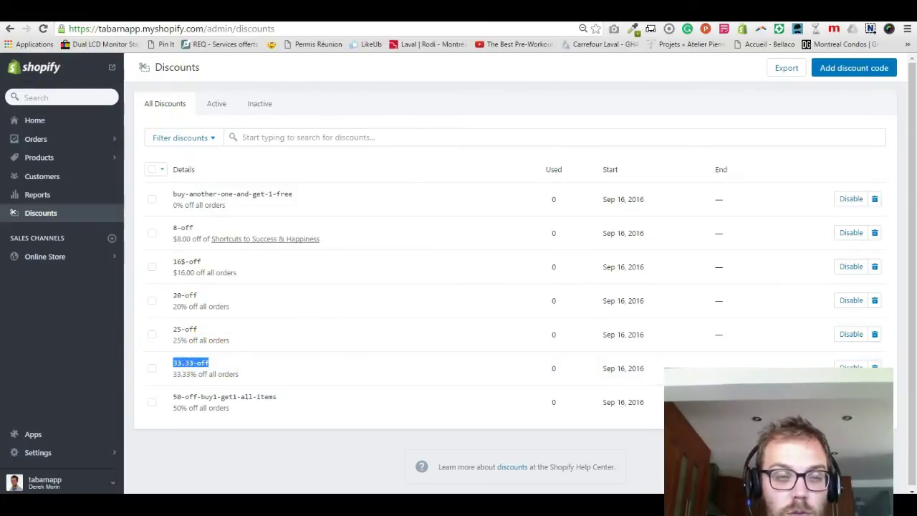
key("alt+Left")
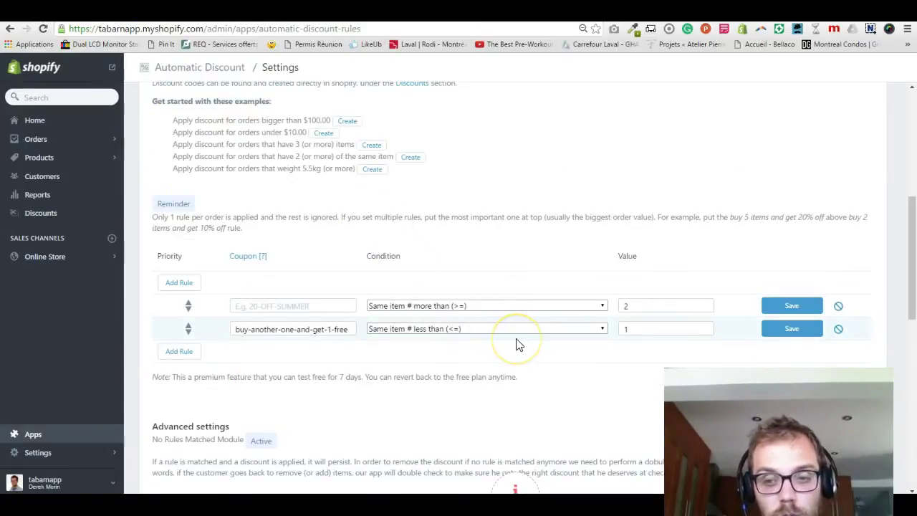
left_click(334, 301)
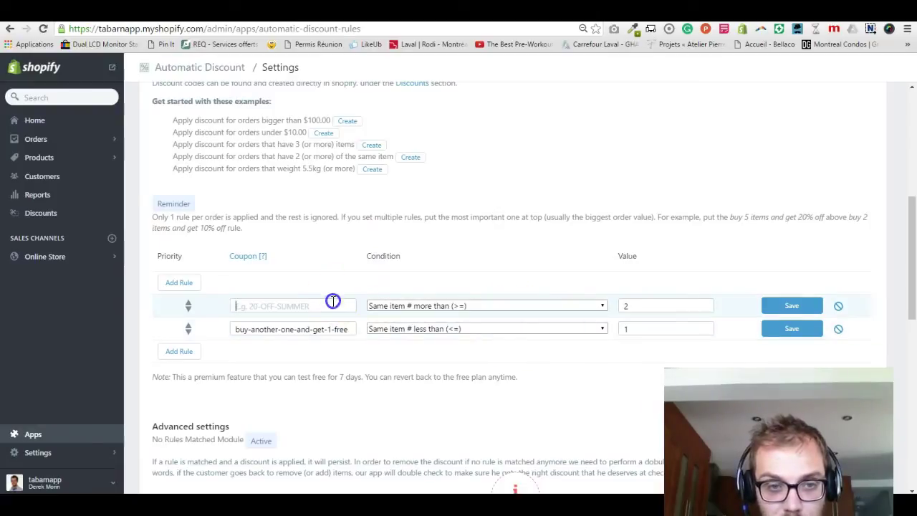
key("ctrl+v")
left_click(772, 305)
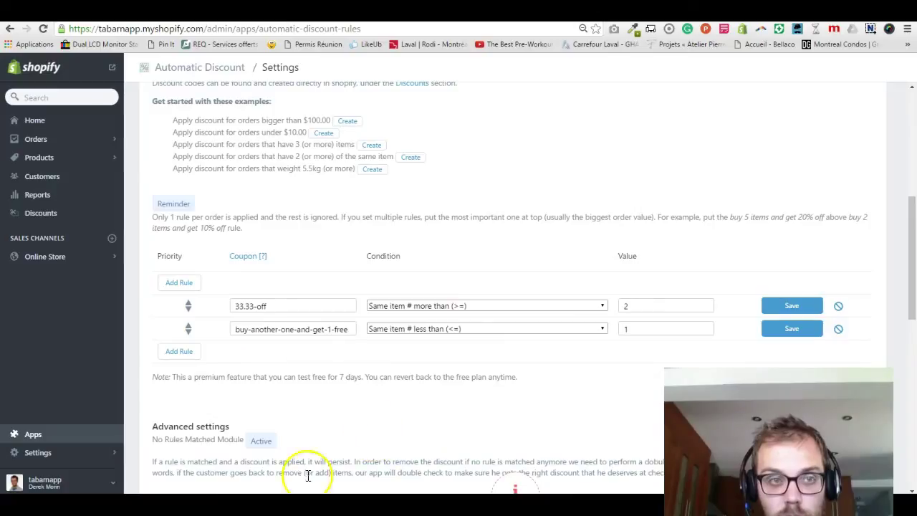
left_click_drag(206, 28, 69, 28)
key("ctrl+c")
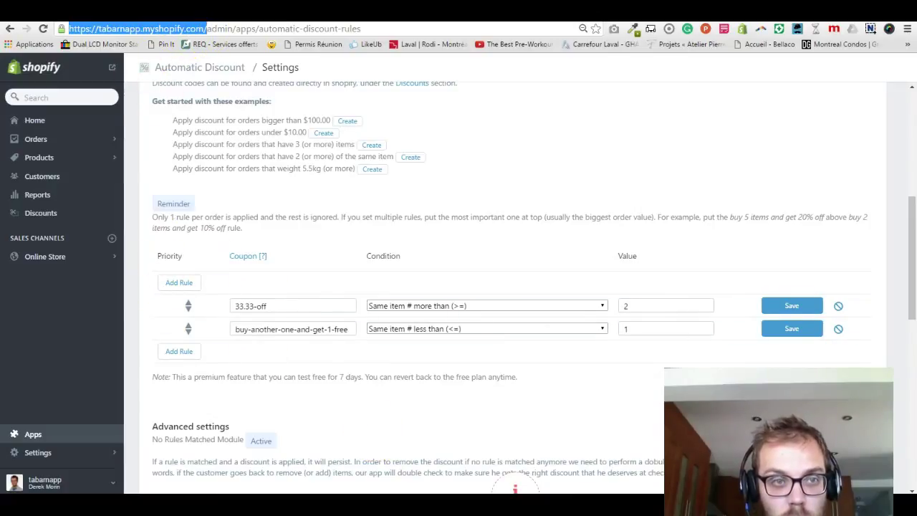
left_click(330, 475)
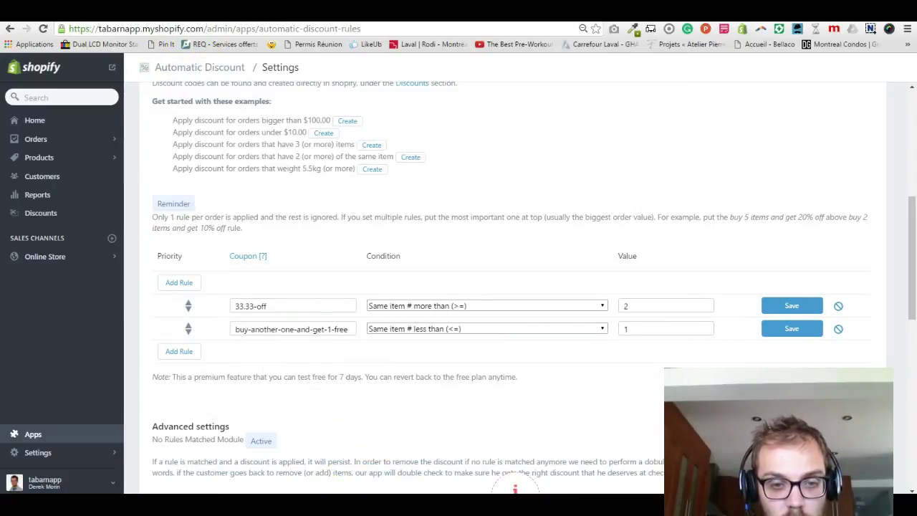
right_click(370, 423)
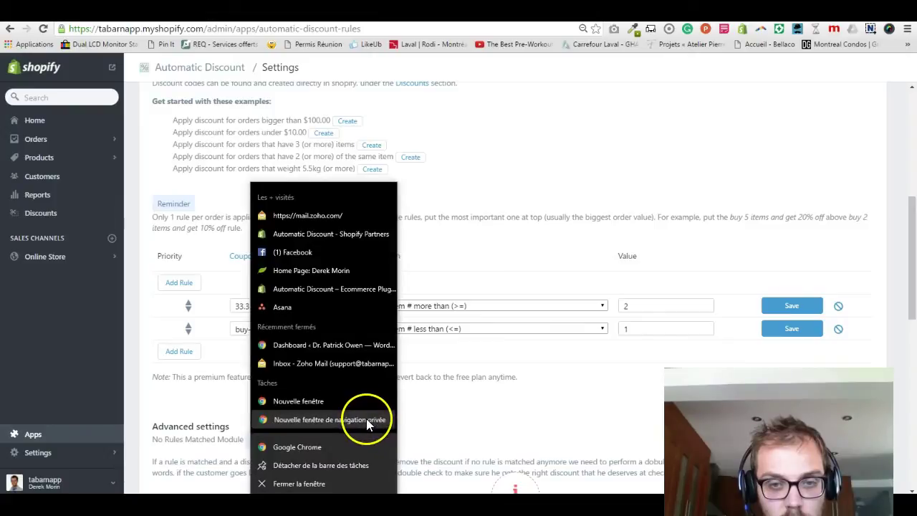
left_click(366, 418)
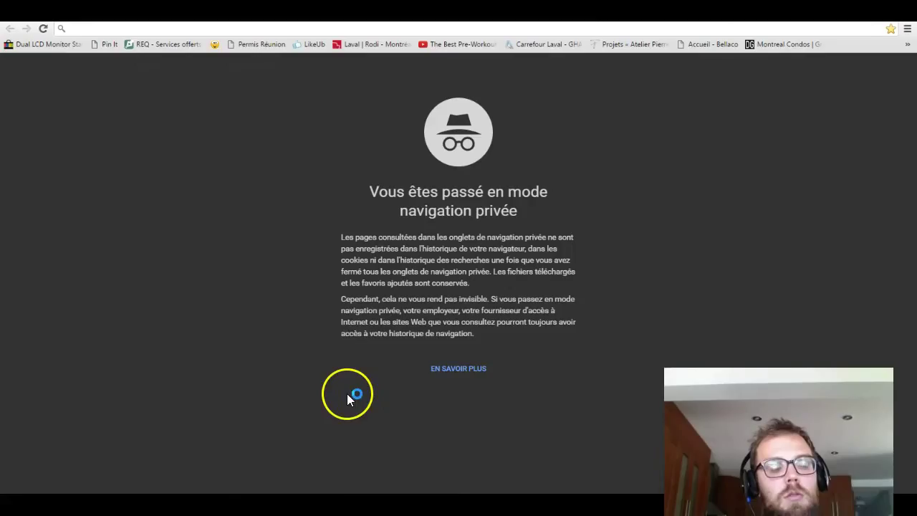
key("ctrl+v")
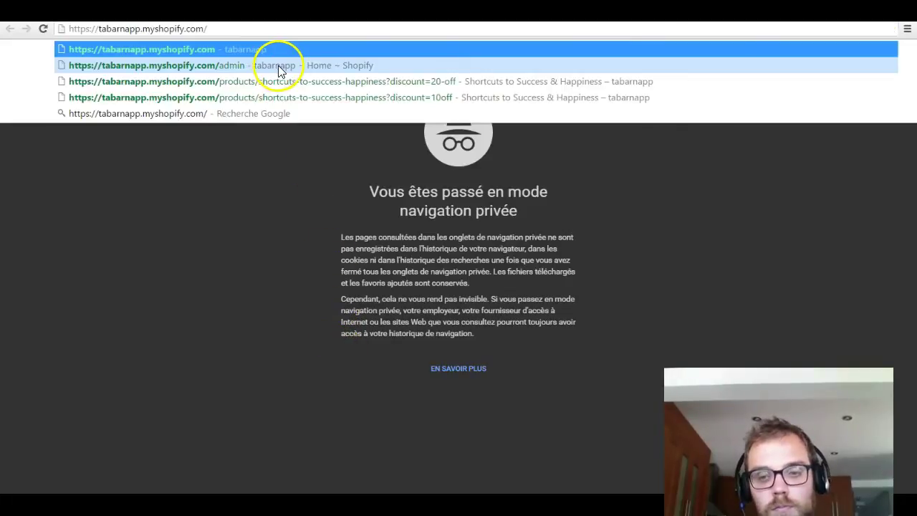
key("Return")
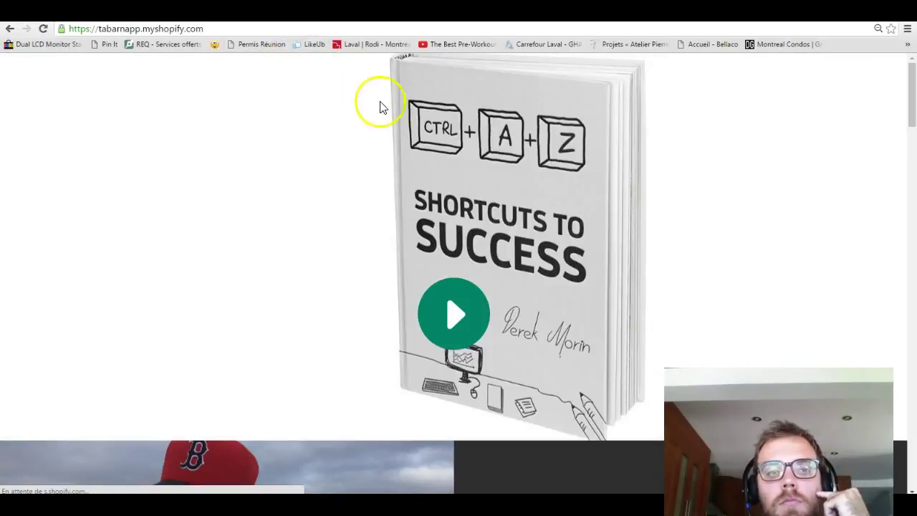
Add one Shortcuts to Success & Happiness book to the cart from the store's home page
scroll(401, 174, "down", 2)
scroll(401, 178, "down", 4)
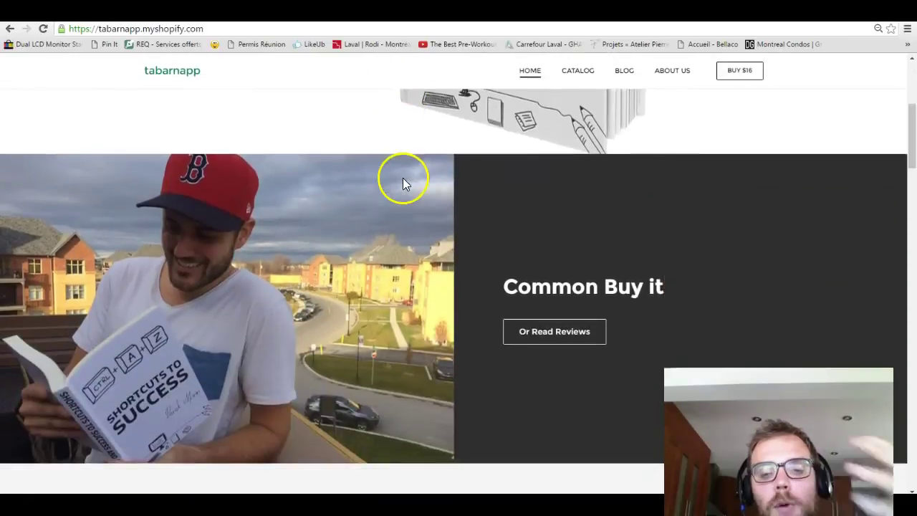
scroll(412, 183, "down", 2)
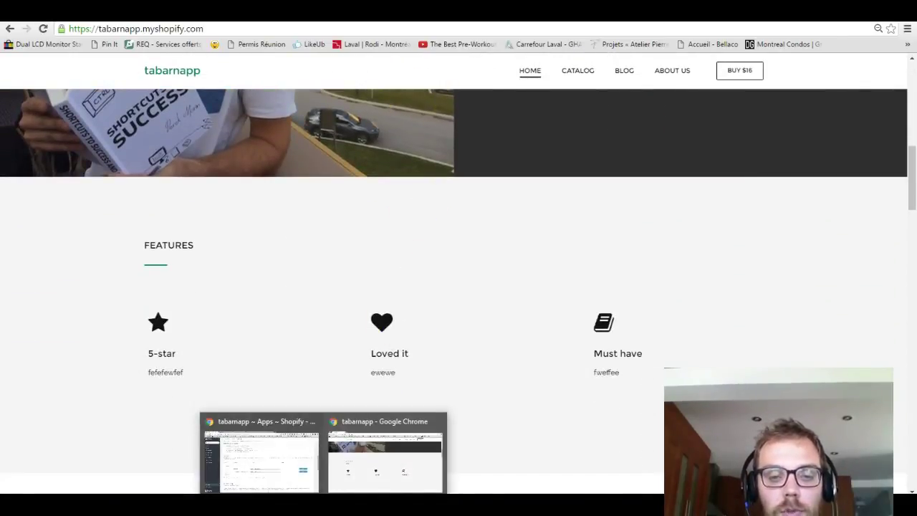
left_click(512, 246)
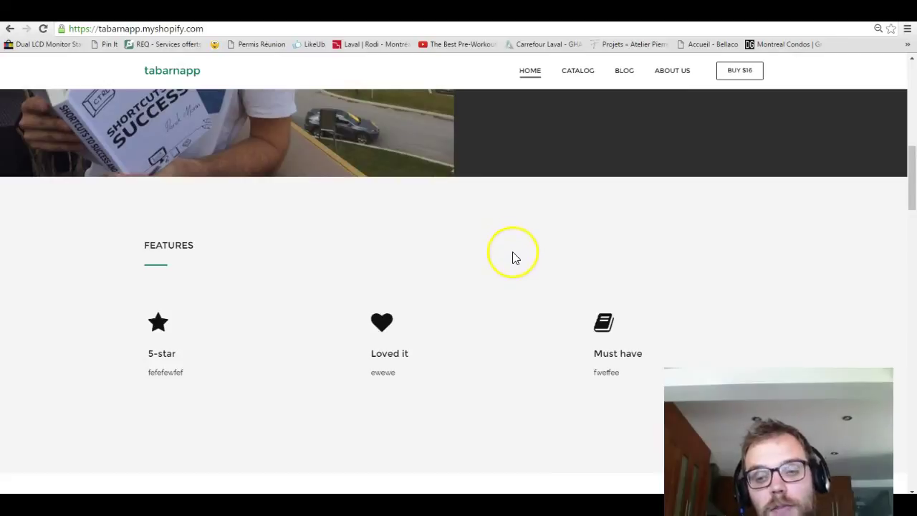
scroll(380, 416, "down", 10)
scroll(630, 348, "down", 6)
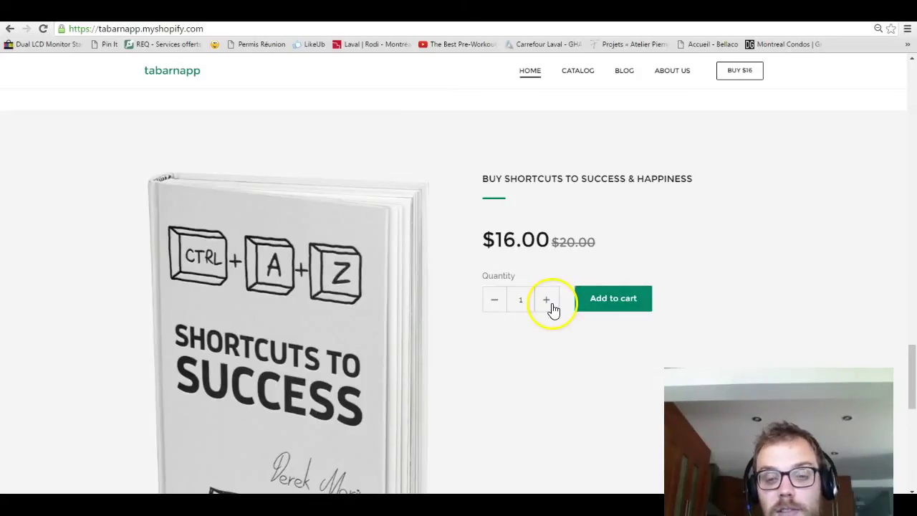
left_click(599, 300)
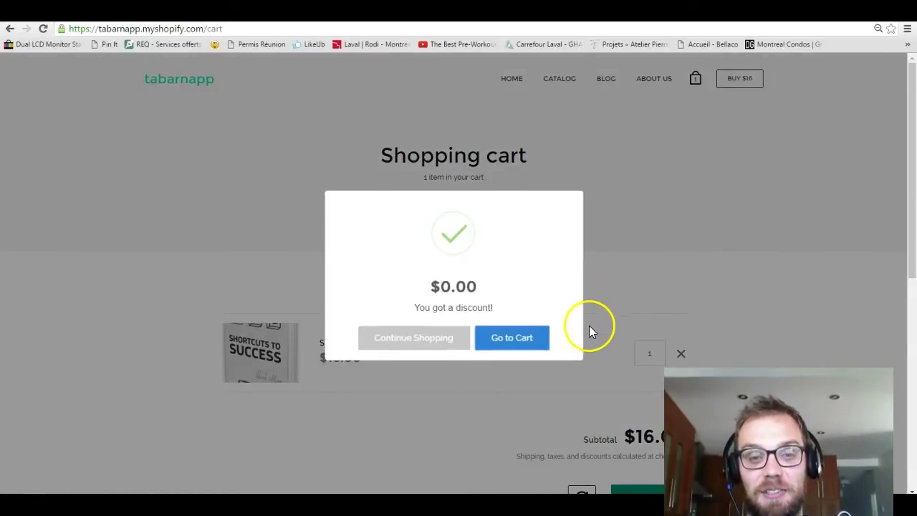
Go to the cart from the discount notification and check the item and subtotal
left_click(515, 342)
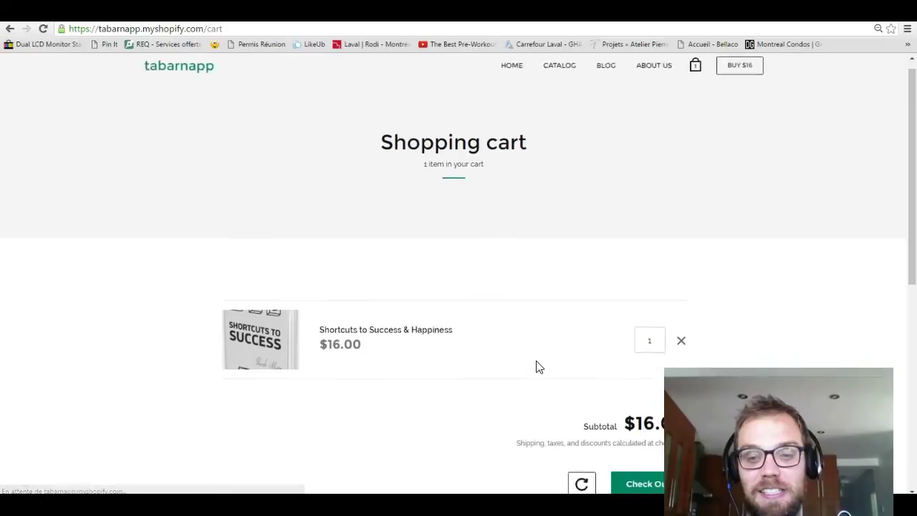
scroll(536, 365, "down", 2)
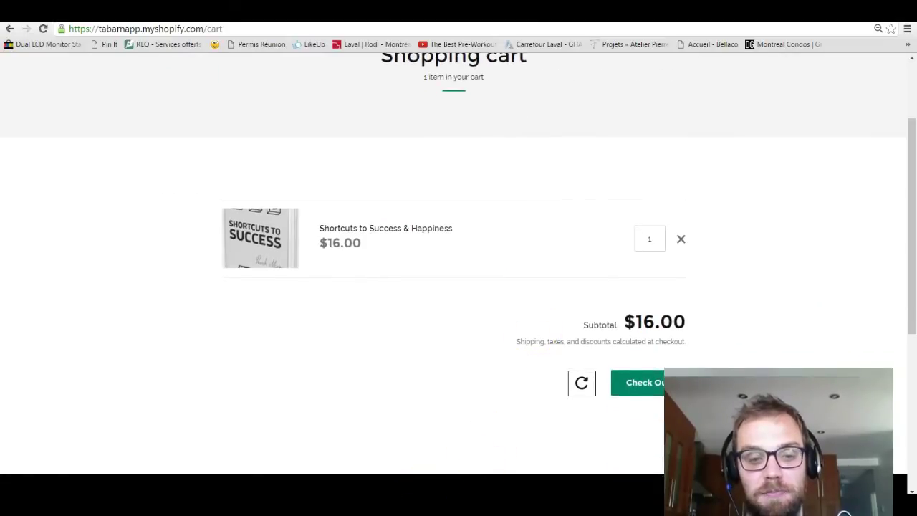
scroll(473, 380, "down", 1)
scroll(474, 385, "up", 1)
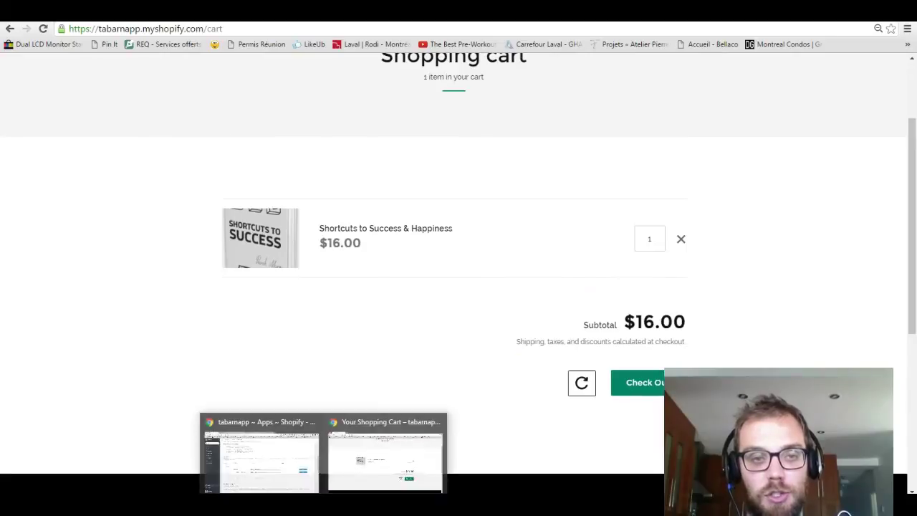
Set the discount notification style to Disabled in the Automatic Discount settings
left_click(293, 471)
scroll(206, 335, "down", 4)
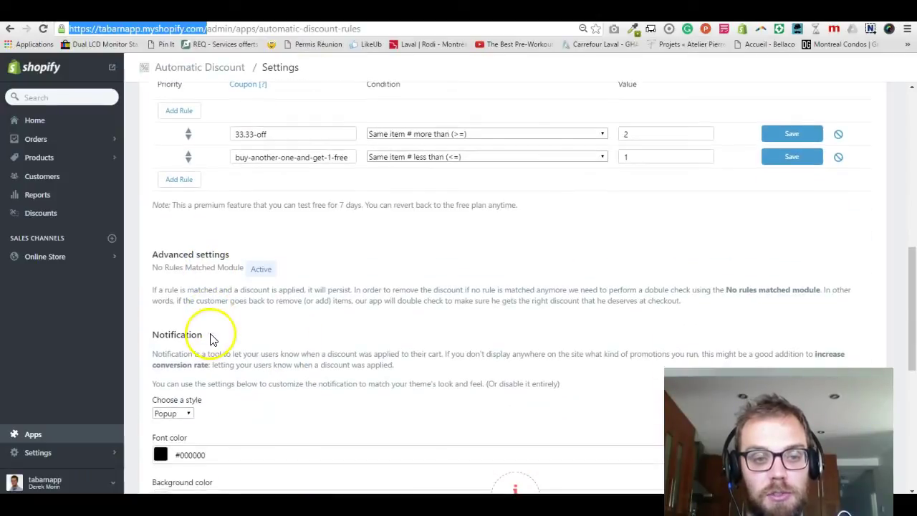
left_click(177, 305)
left_click(177, 298)
scroll(702, 250, "up", 3)
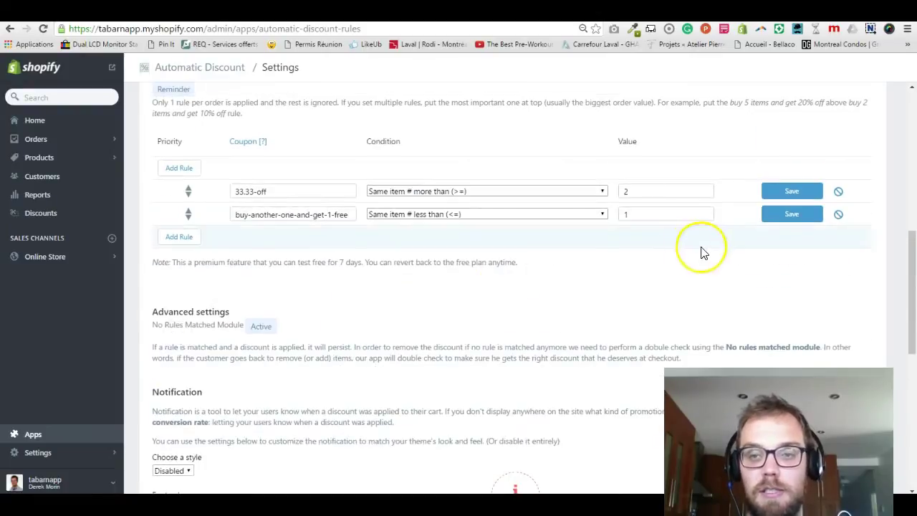
scroll(721, 246, "down", 2)
scroll(707, 249, "up", 1)
scroll(707, 250, "down", 6)
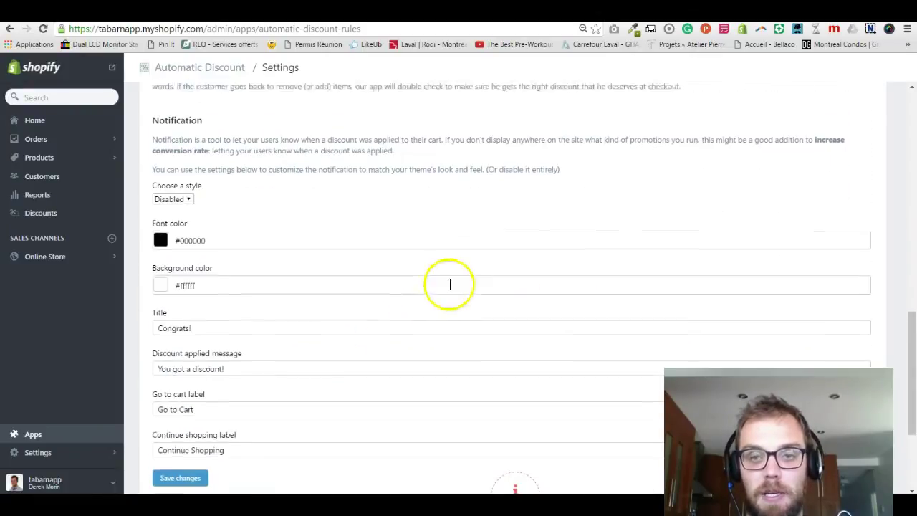
scroll(221, 322, "up", 4)
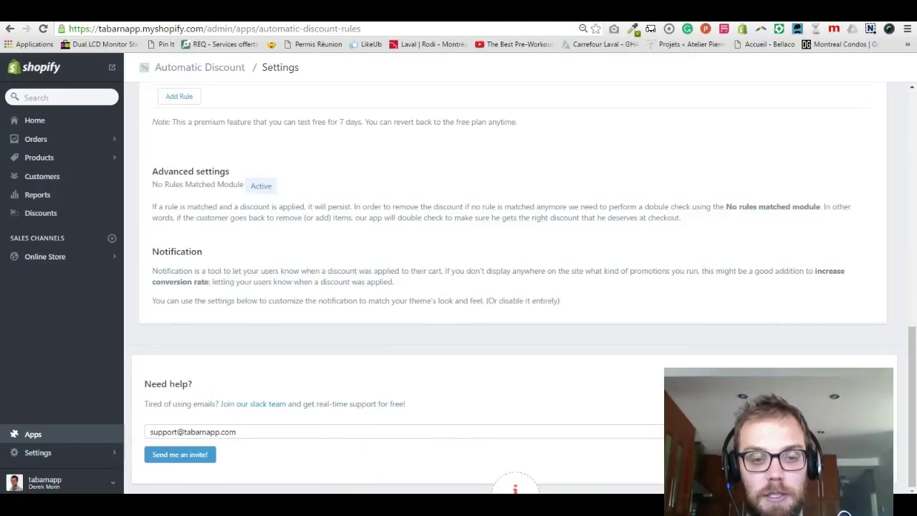
mouse_move(322, 505)
left_click(437, 421)
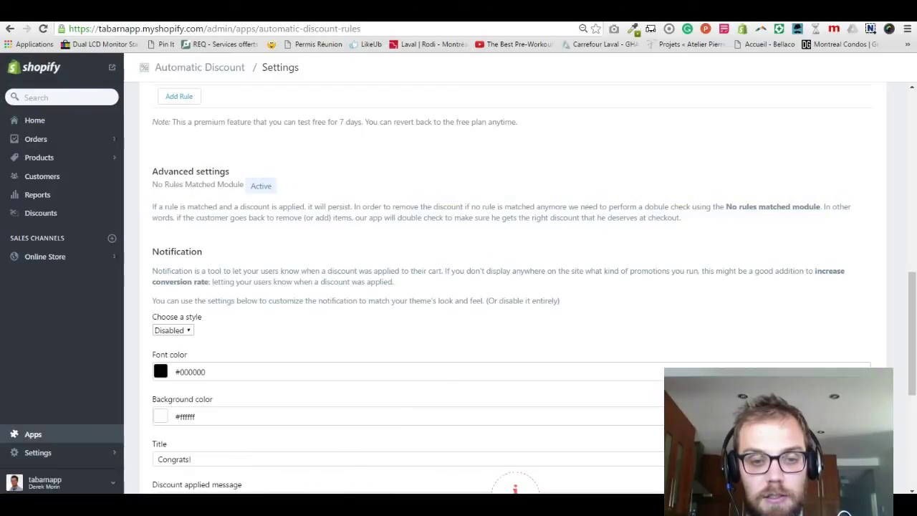
right_click(323, 505)
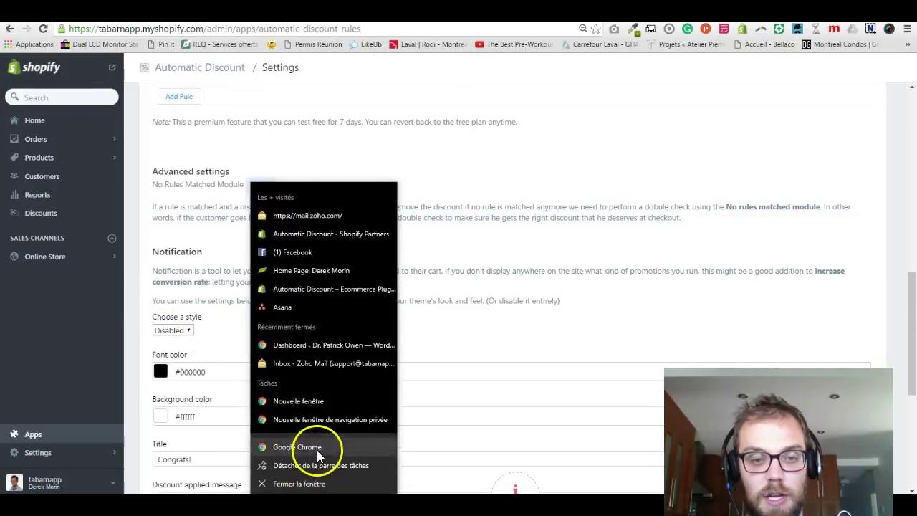
left_click(339, 420)
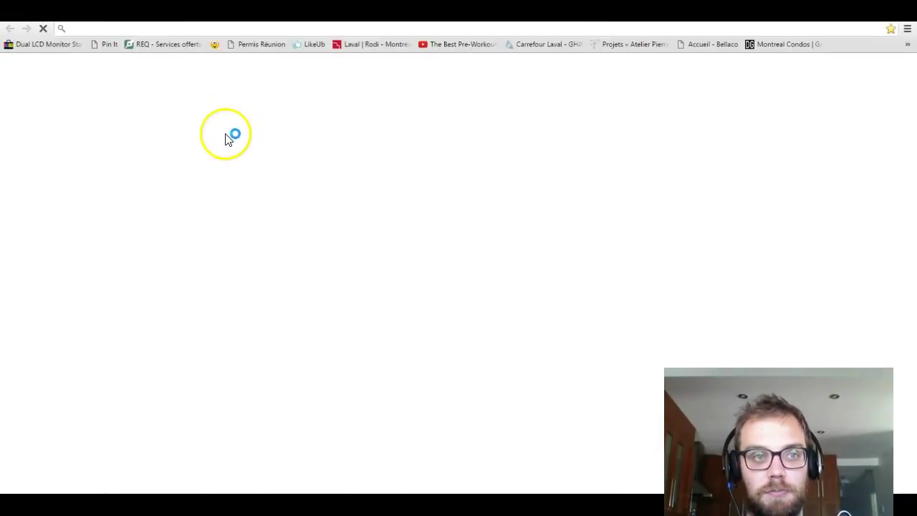
key("ctrl+v")
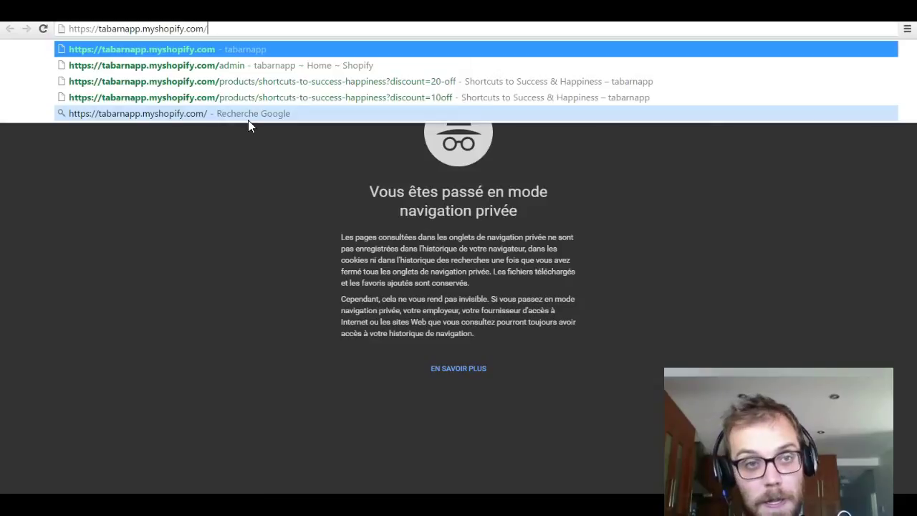
key("Return")
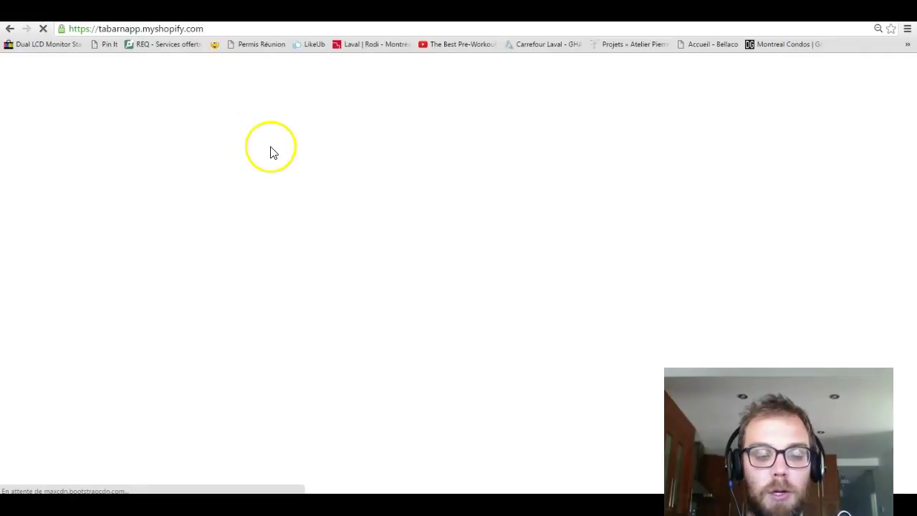
Add one Shortcuts to Success & Happiness book to the cart from the home page's buy section
scroll(655, 270, "down", 3)
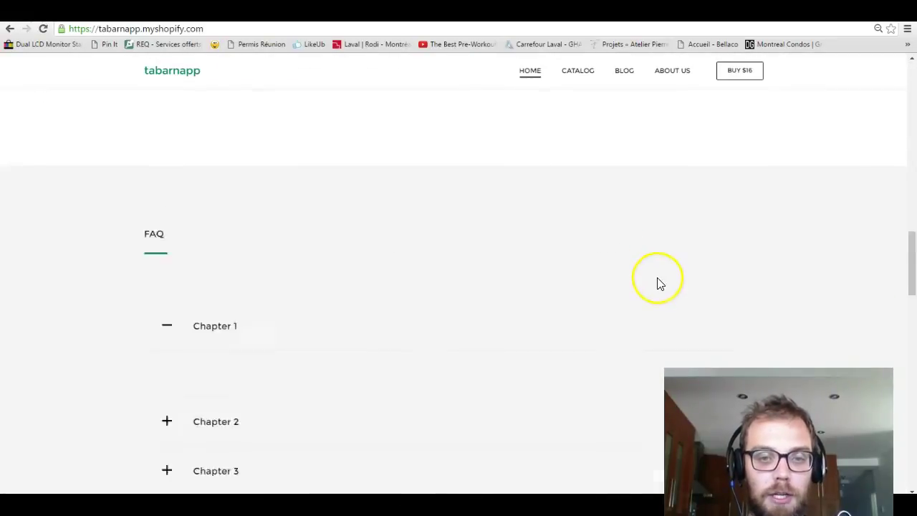
scroll(660, 285, "down", 3)
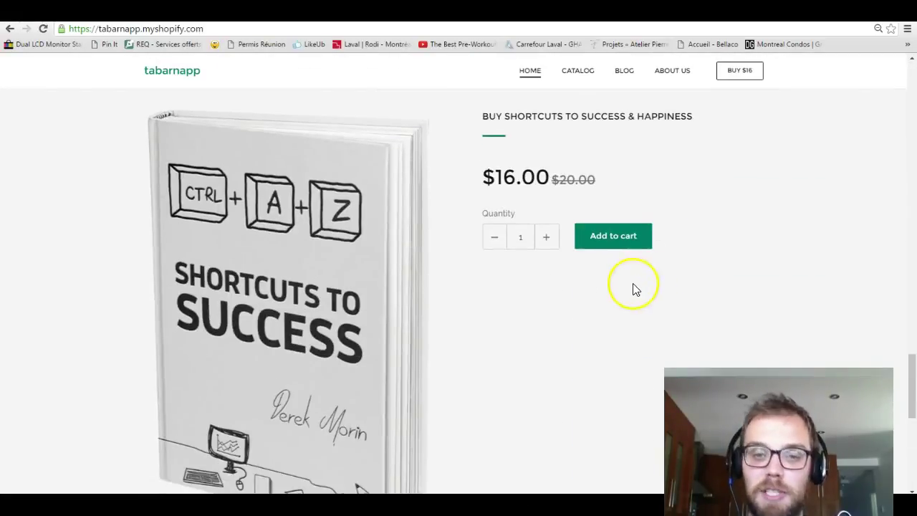
left_click(614, 236)
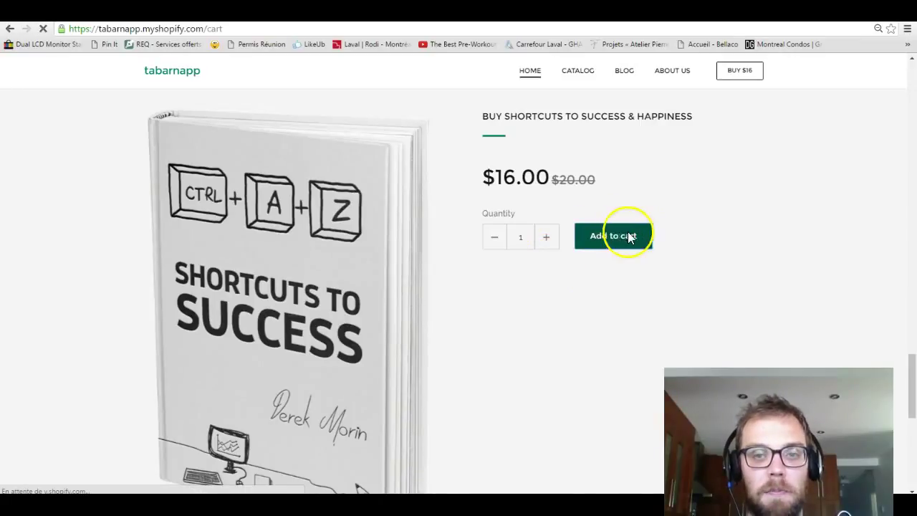
Review the cart with one book and proceed to checkout to check which discount code is applied
scroll(764, 236, "down", 1)
scroll(856, 244, "down", 3)
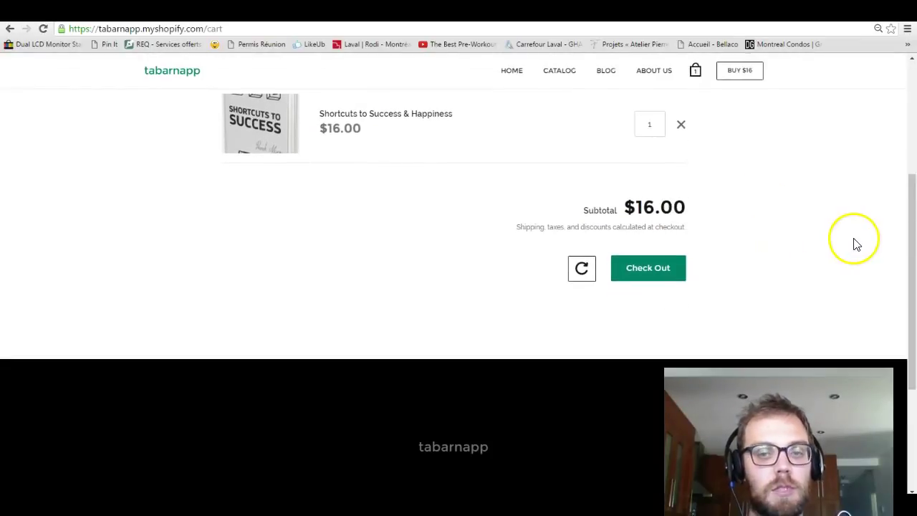
scroll(856, 244, "up", 2)
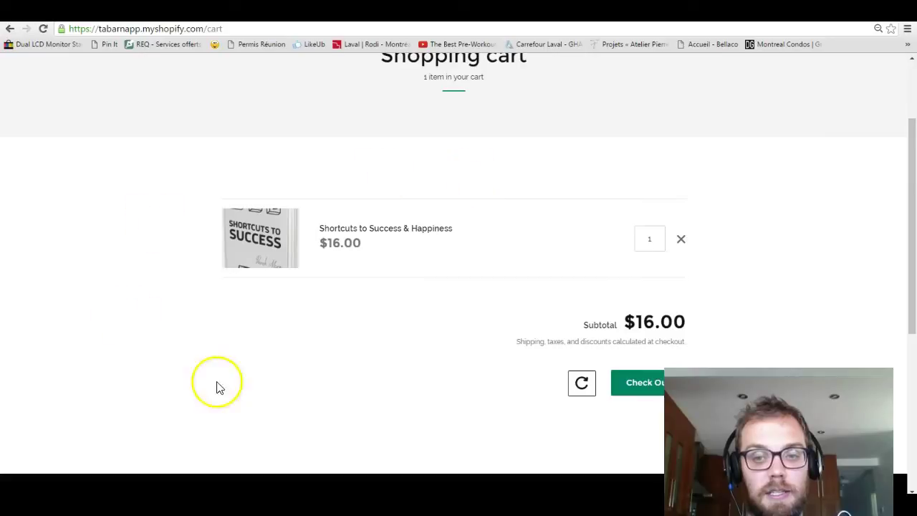
left_click(647, 385)
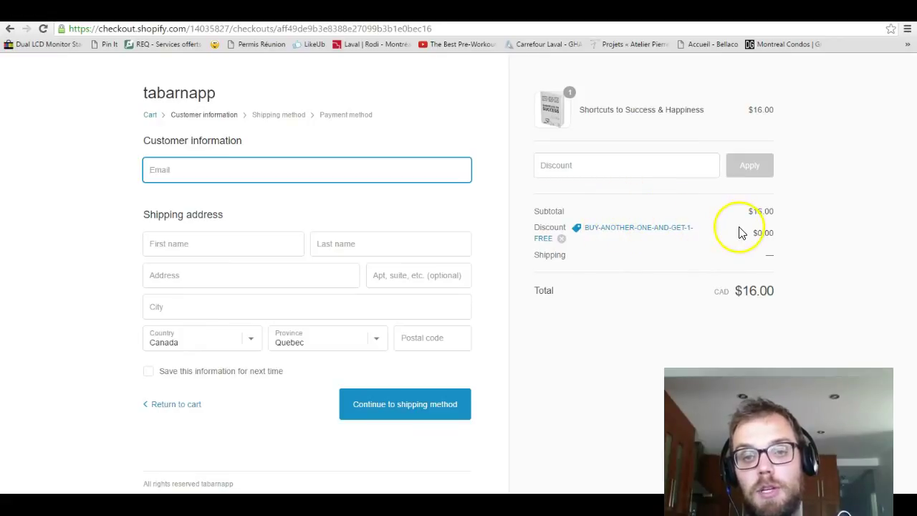
Return to the cart, update the book's quantity to 2, and proceed to checkout to check the applied discount
left_click(10, 28)
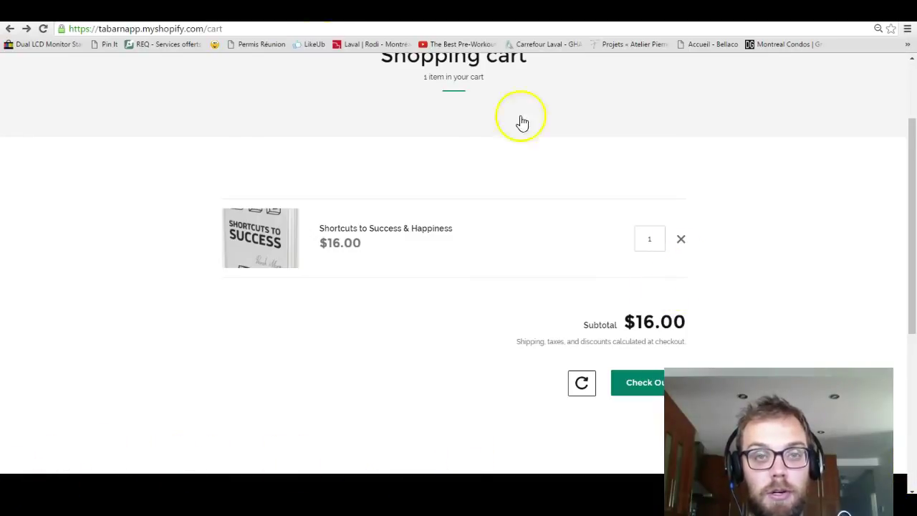
left_click(652, 236)
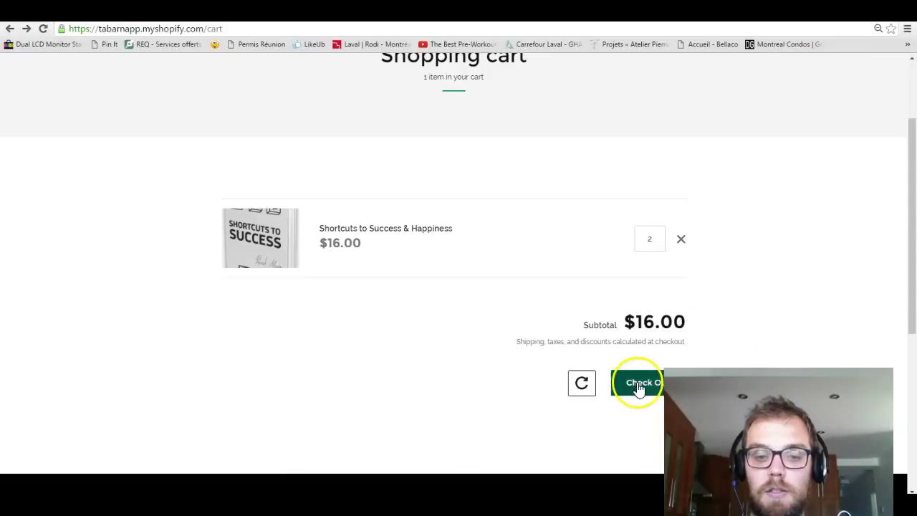
left_click(582, 385)
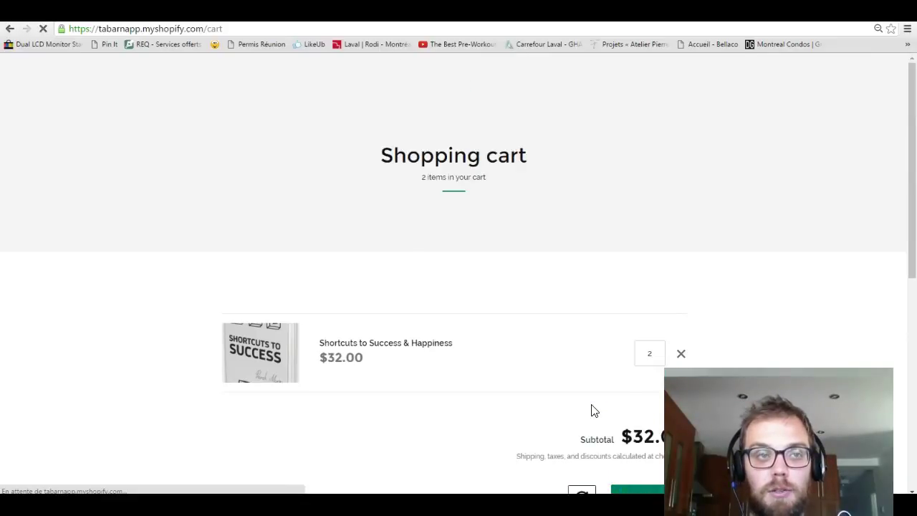
scroll(847, 337, "down", 2)
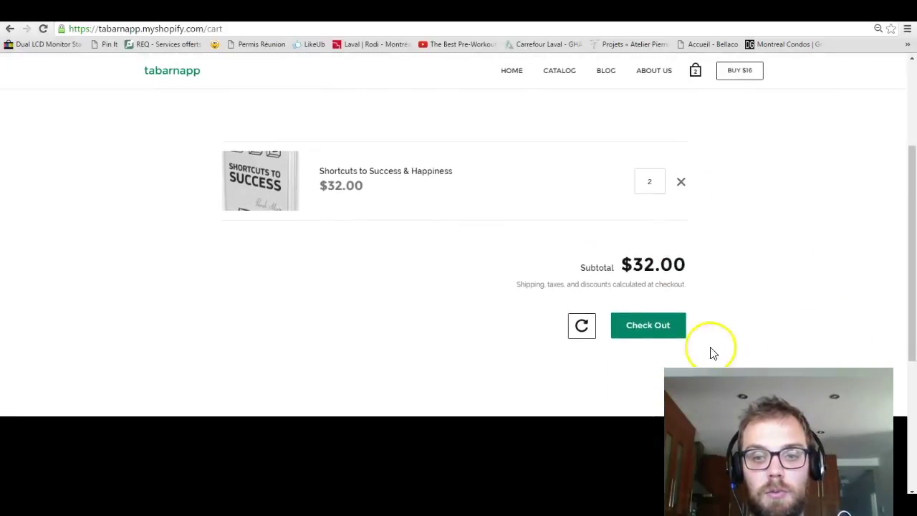
left_click(656, 331)
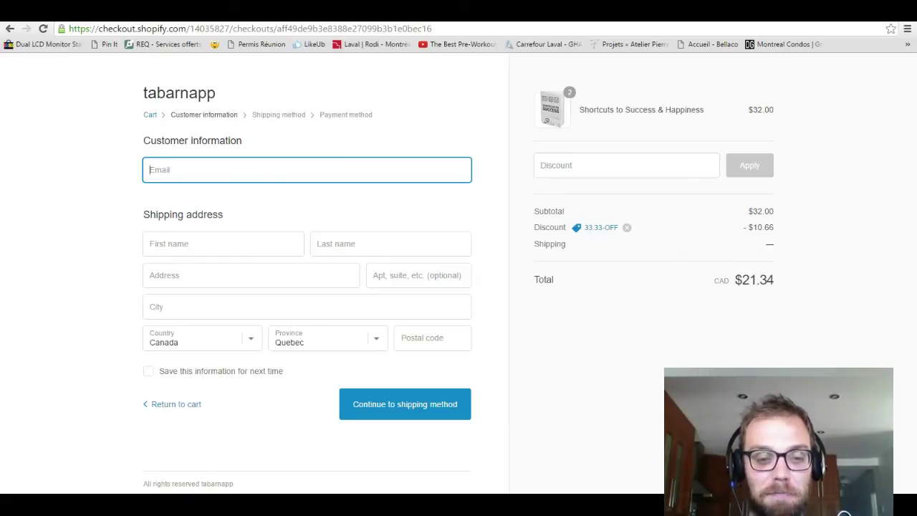
Switch from the storefront checkout back to the Shopify admin window with the app settings
left_click(324, 505)
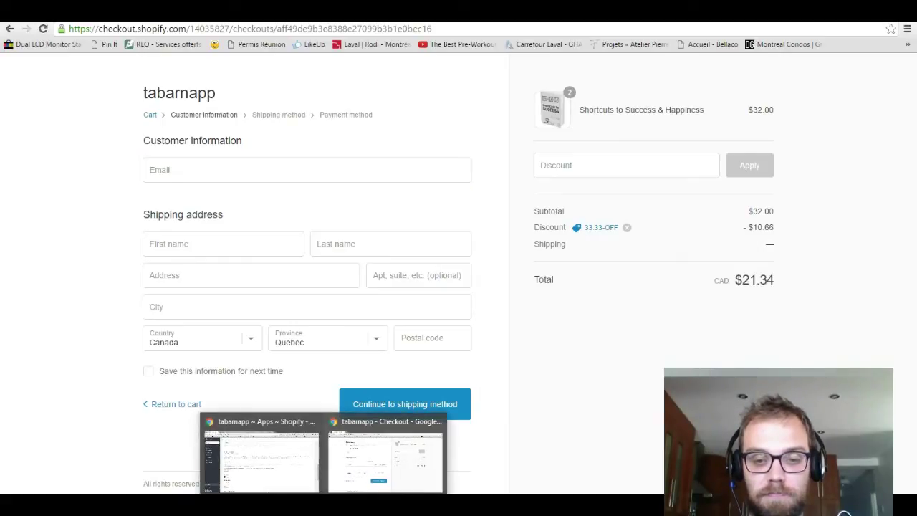